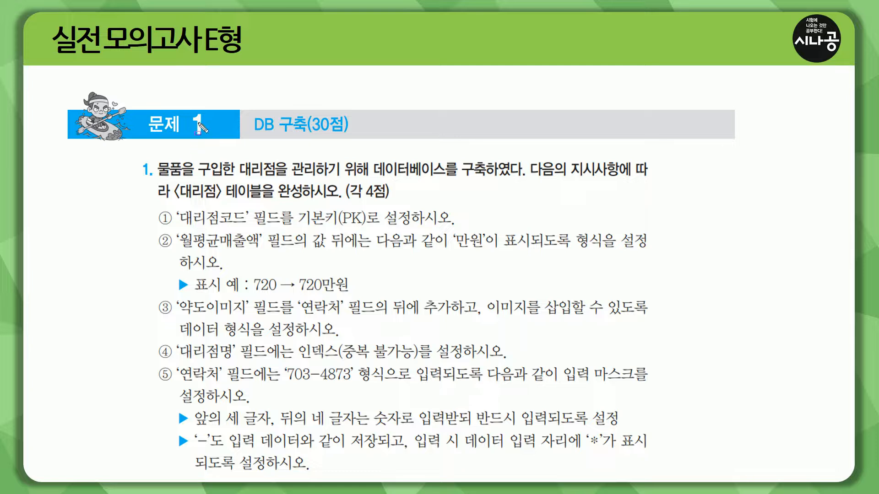
left_click_drag(251, 136, 356, 136)
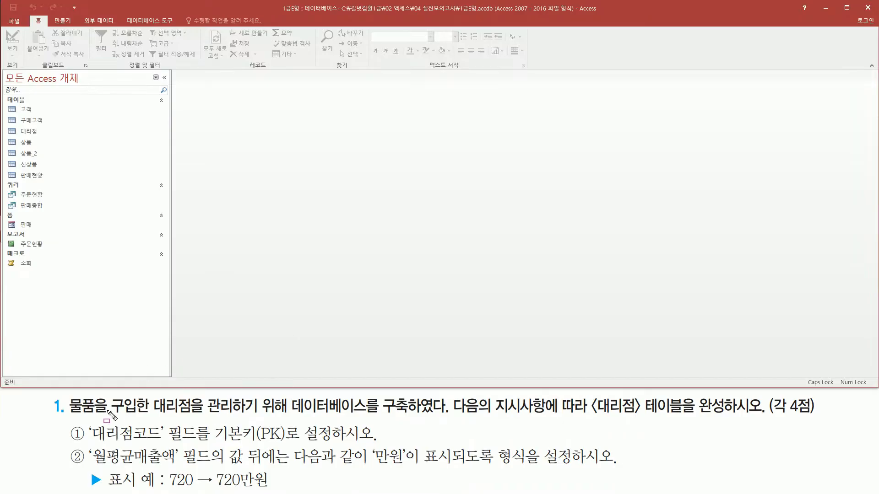
left_click_drag(65, 415, 447, 419)
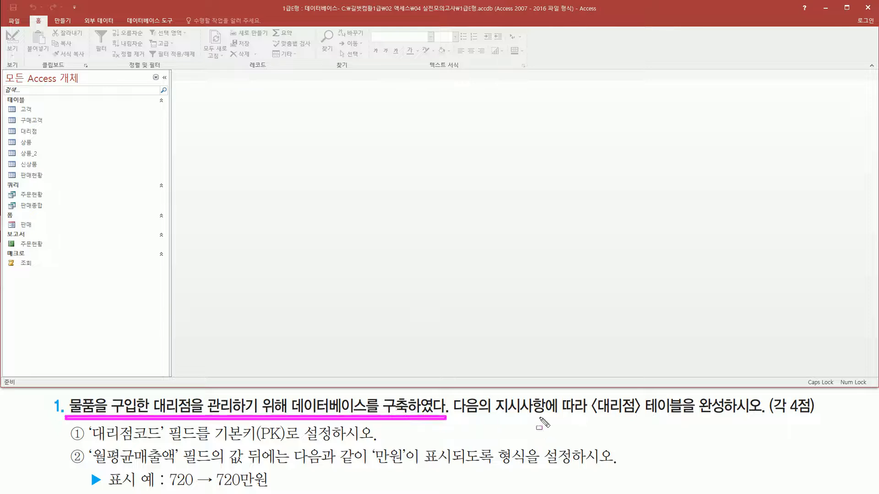
left_click_drag(589, 395, 686, 419)
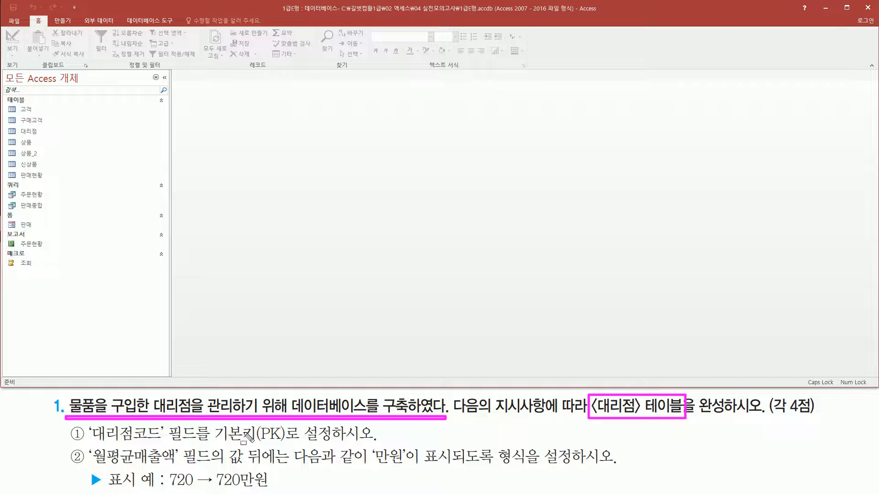
left_click_drag(14, 123, 44, 137)
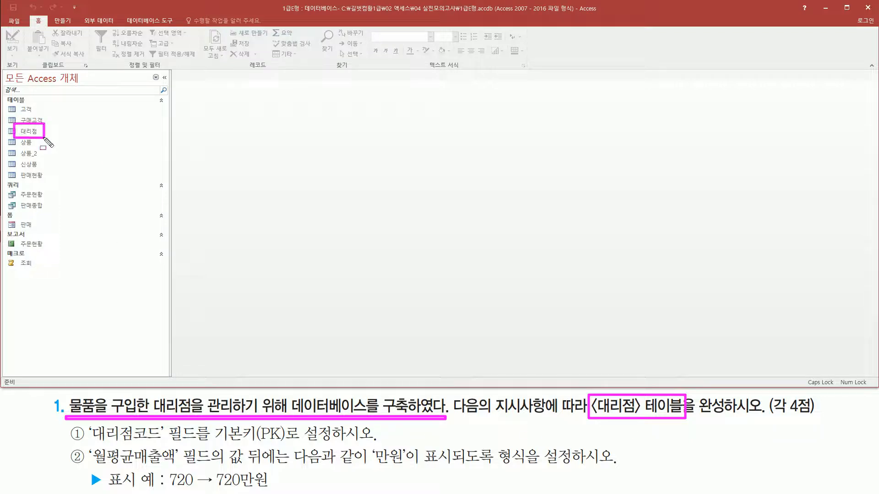
key("Escape")
Step: Open the 대리점 table in Design view
left_click(37, 134)
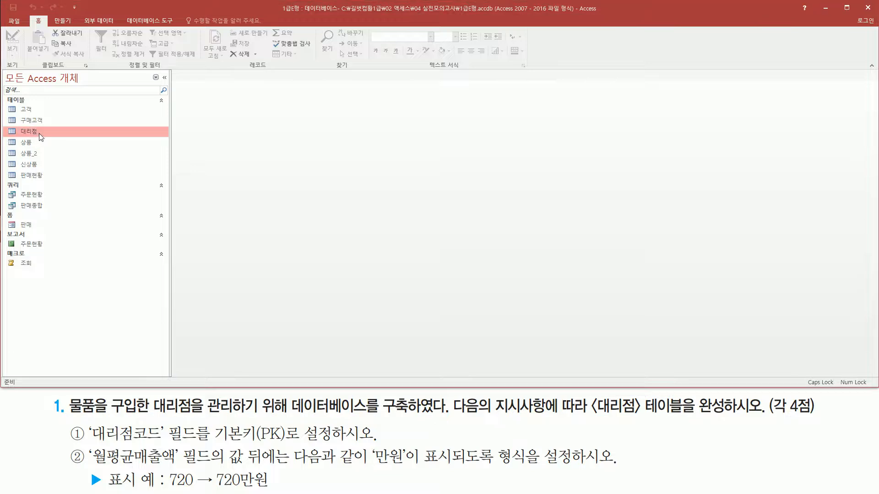
right_click(38, 134)
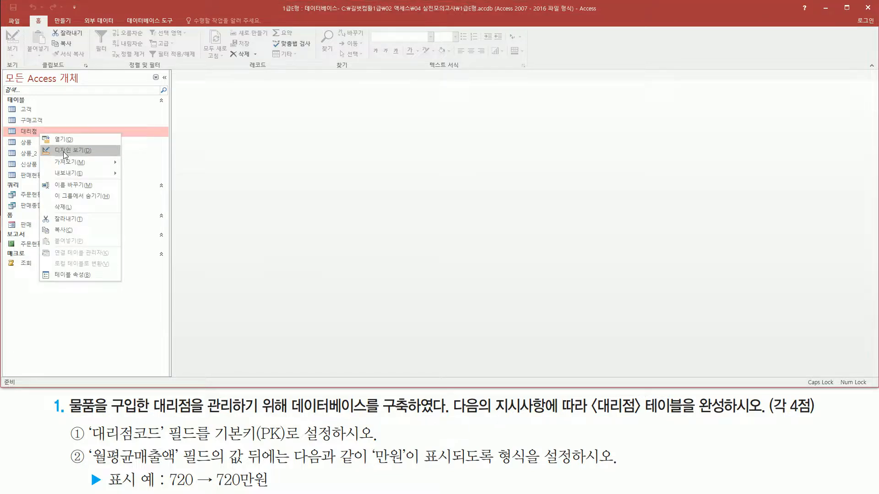
left_click(64, 152)
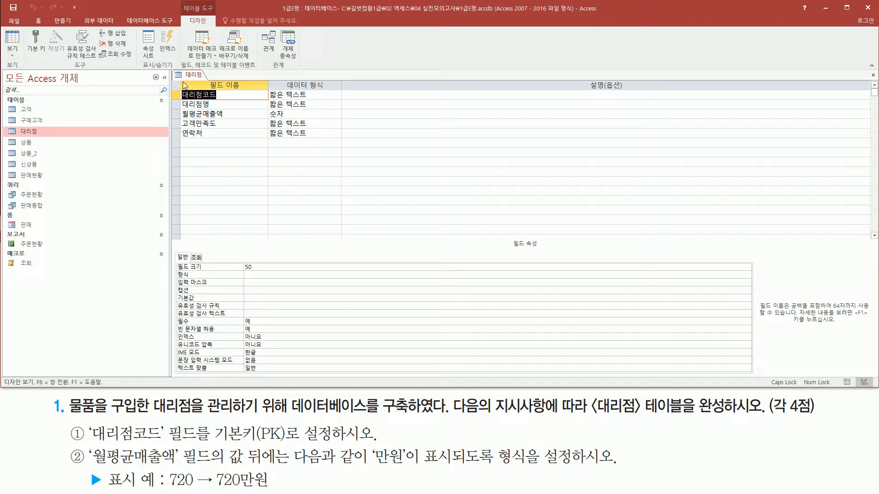
left_click_drag(181, 89, 230, 140)
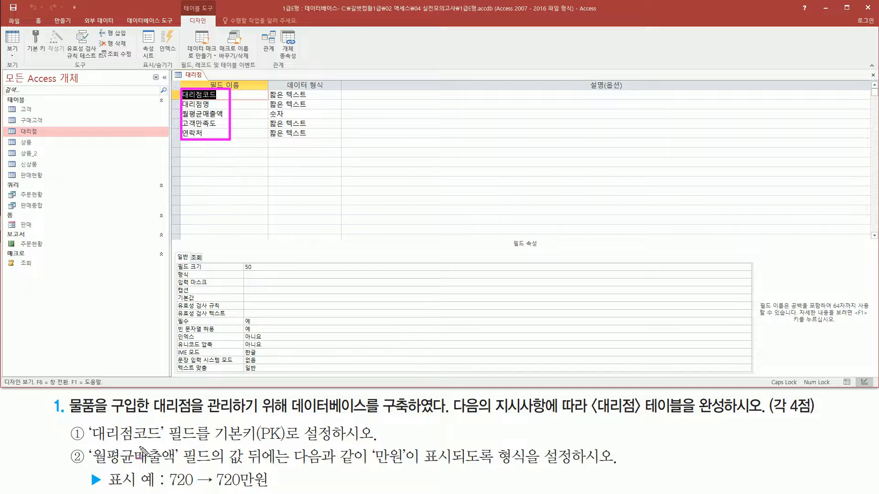
mouse_move(69, 425)
left_mouse_down()
mouse_move(89, 444)
mouse_move(335, 444)
left_mouse_up()
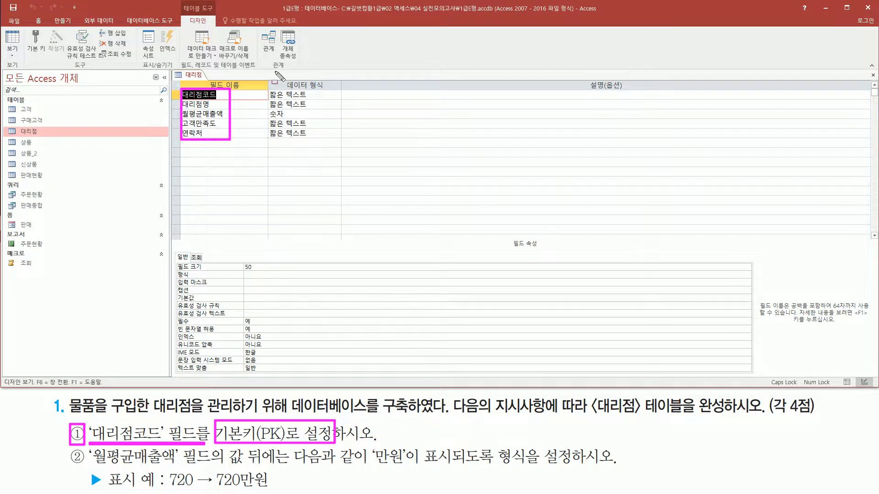
key("Escape")
key("ctrl+2")
left_click_drag(172, 89, 226, 101)
mouse_move(181, 2)
left_mouse_down()
mouse_move(215, 16)
mouse_move(208, 26)
left_mouse_up()
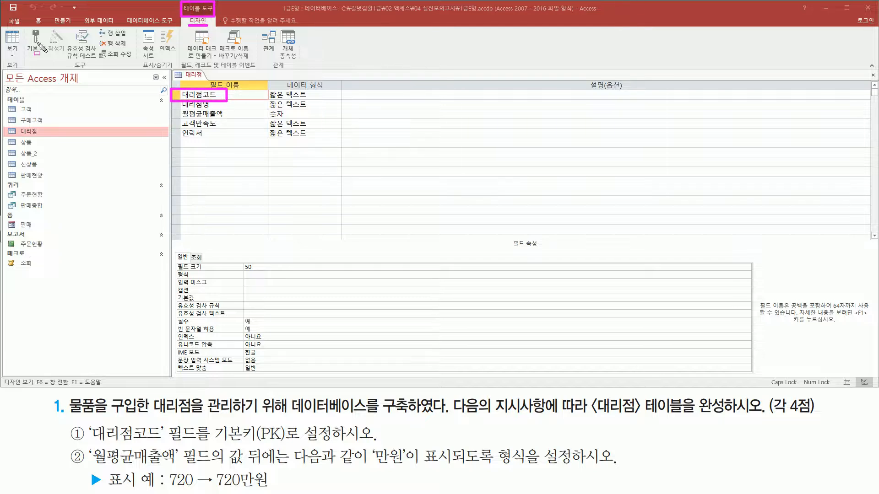
left_click_drag(28, 28, 45, 70)
key("Escape")
Step: Set the 대리점코드 field as the primary key of the 대리점 table
left_click(36, 49)
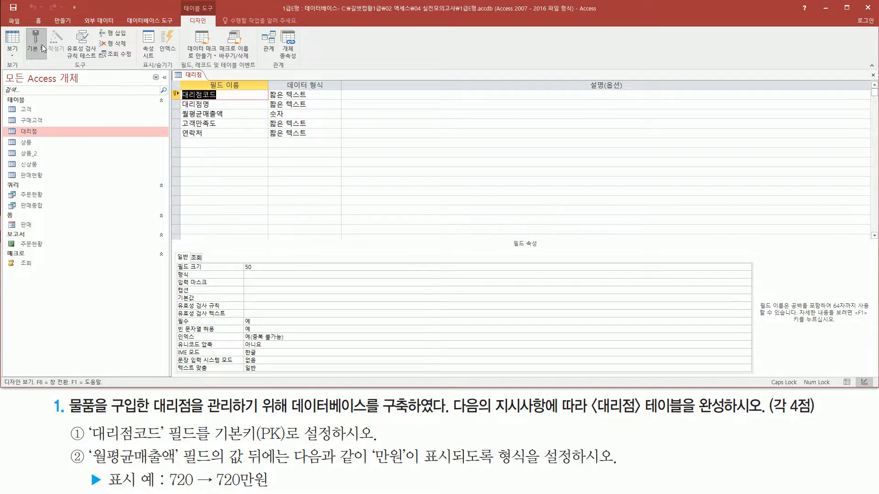
left_click_drag(168, 87, 182, 99)
key("ctrl+z")
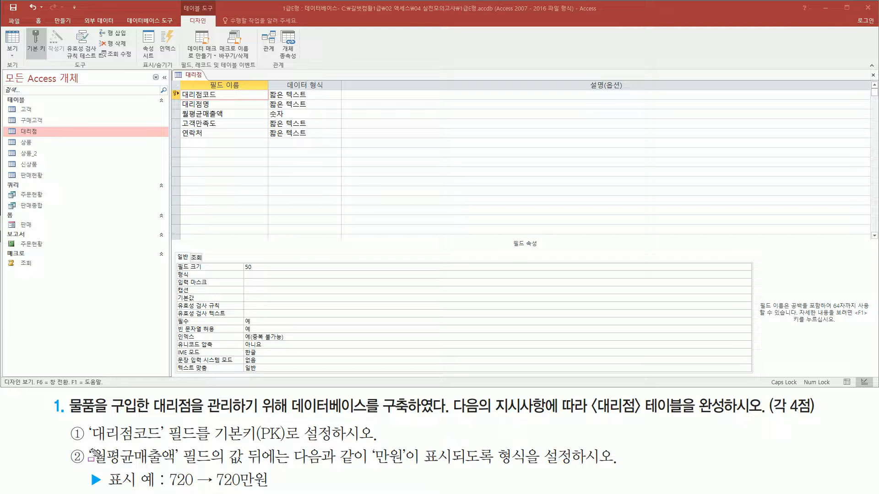
mouse_move(85, 443)
left_mouse_down()
mouse_move(138, 470)
mouse_move(178, 469)
left_mouse_up()
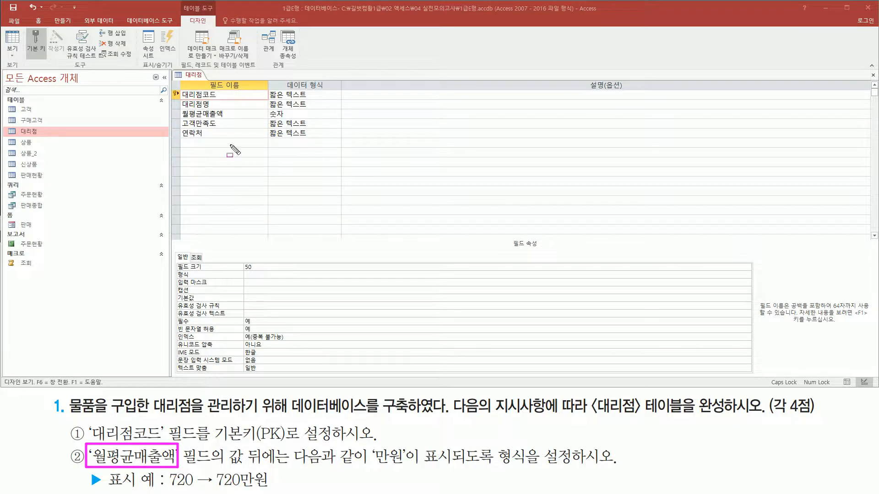
left_click_drag(179, 109, 234, 122)
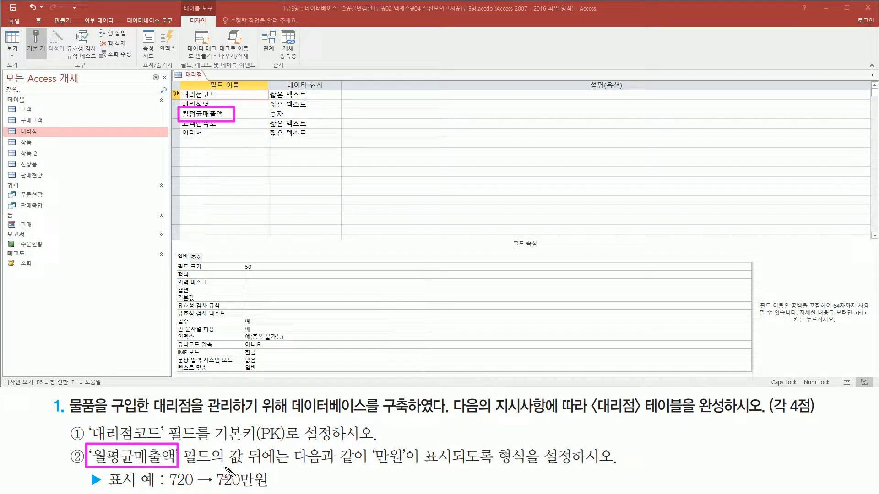
left_click_drag(225, 467, 261, 467)
mouse_move(371, 468)
left_mouse_down()
mouse_move(409, 469)
mouse_move(411, 442)
left_mouse_up()
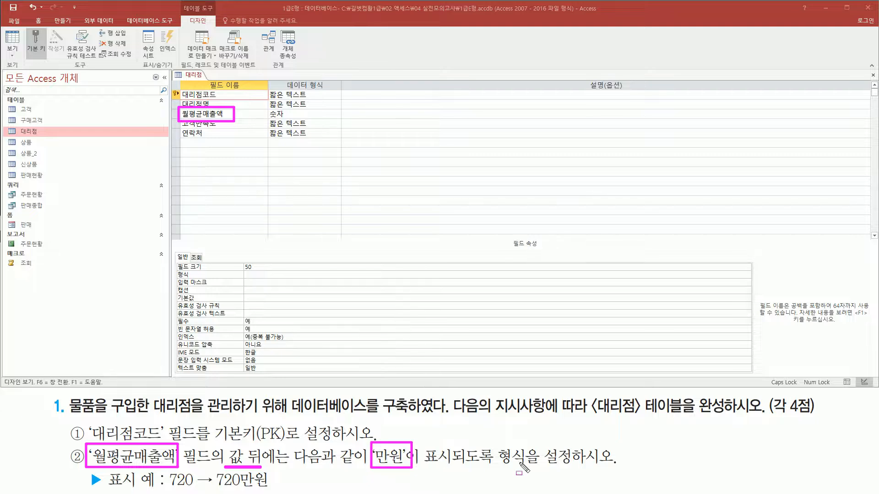
mouse_move(493, 442)
left_mouse_down()
mouse_move(513, 472)
mouse_move(575, 474)
left_mouse_up()
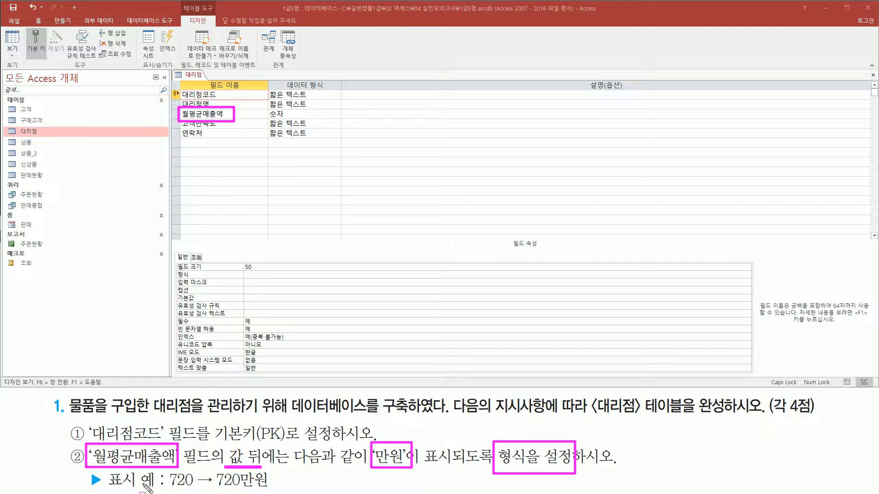
mouse_move(164, 488)
left_mouse_down()
mouse_move(273, 487)
mouse_move(253, 469)
mouse_move(267, 488)
left_mouse_up()
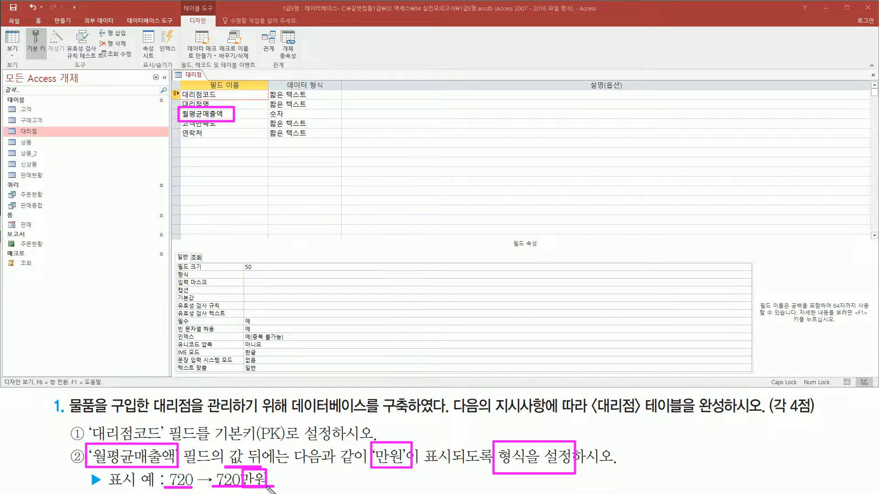
key("Escape")
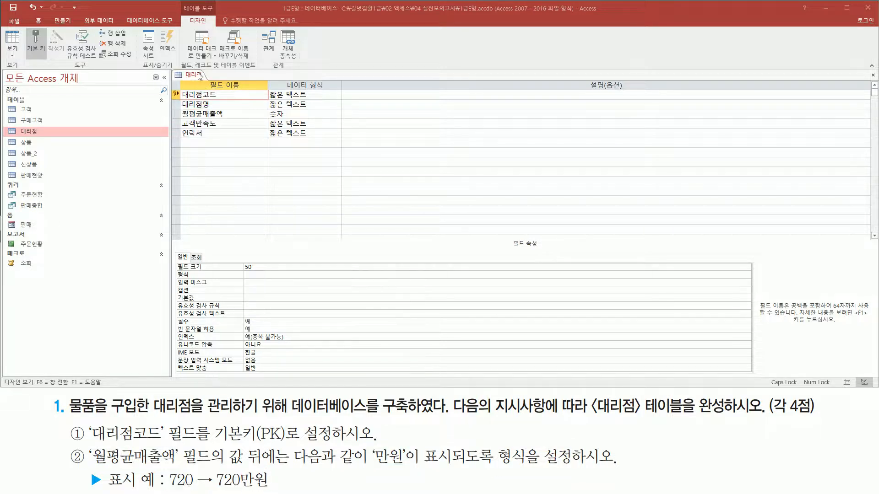
Step: Switch the 대리점 table to Datasheet view, saving the design changes
left_click(200, 77)
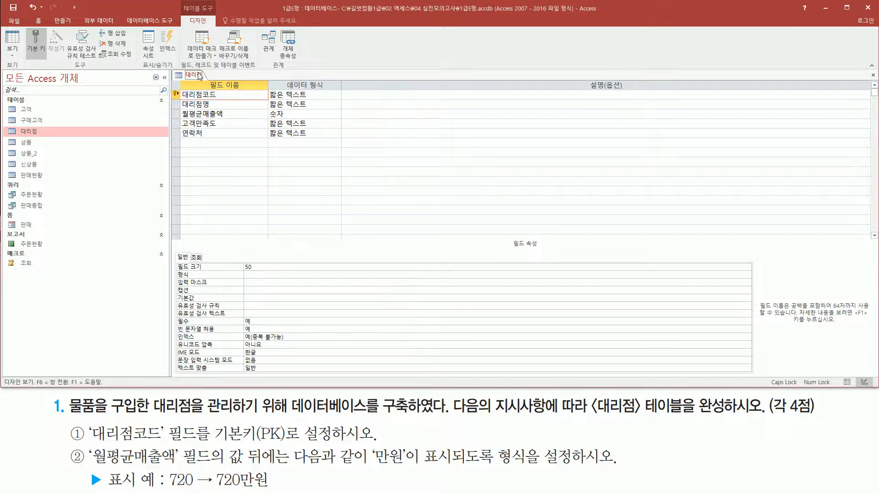
right_click(199, 77)
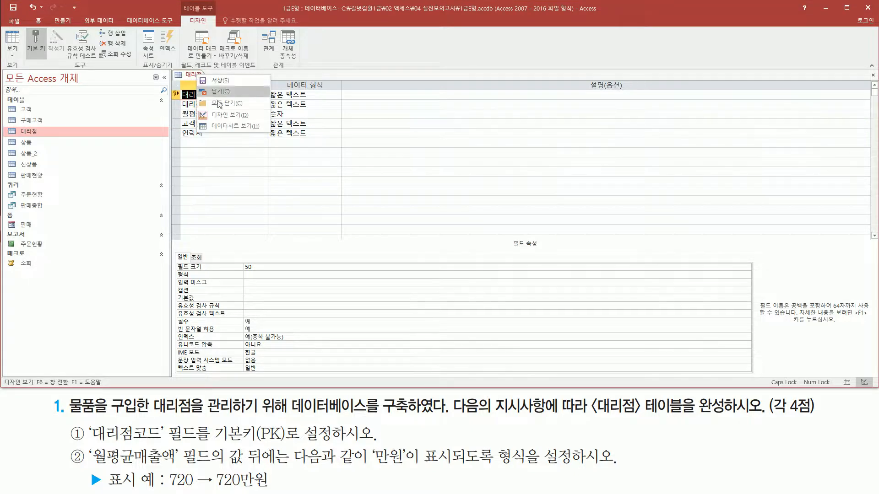
left_click(211, 126)
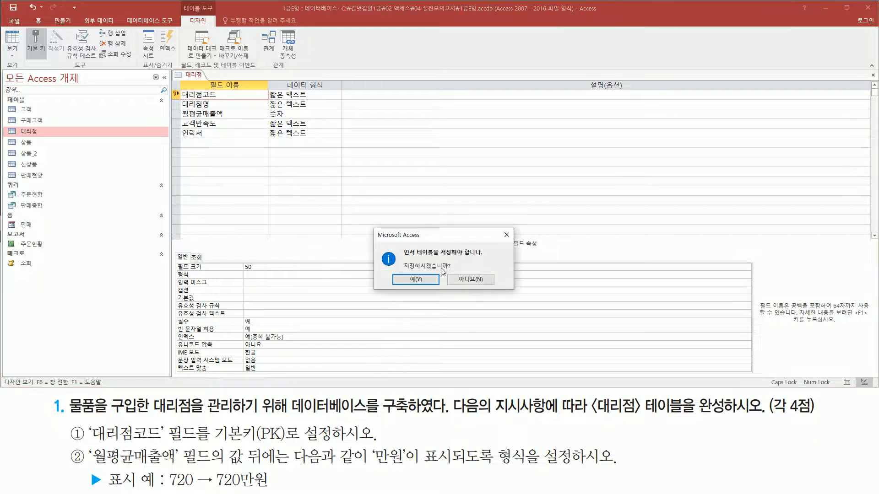
left_click(415, 279)
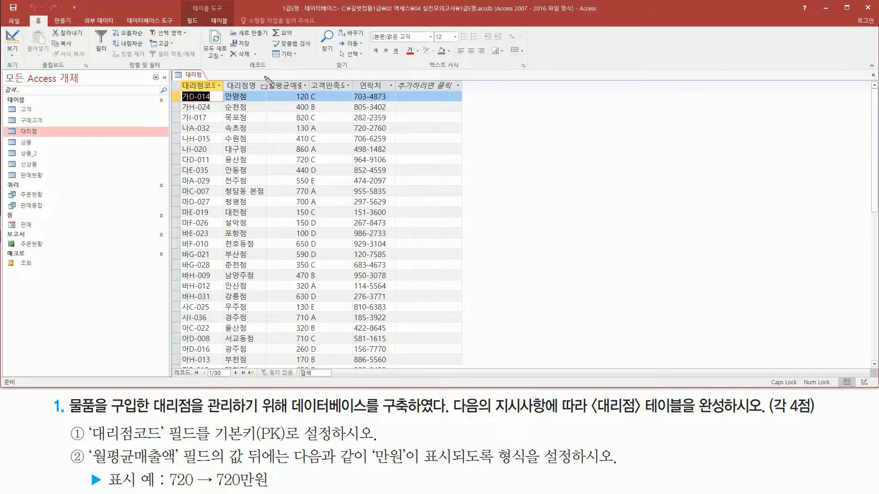
mouse_move(267, 77)
left_mouse_down()
mouse_move(280, 90)
mouse_move(316, 257)
mouse_move(319, 378)
mouse_move(314, 367)
left_mouse_up()
left_click_drag(237, 469, 274, 492)
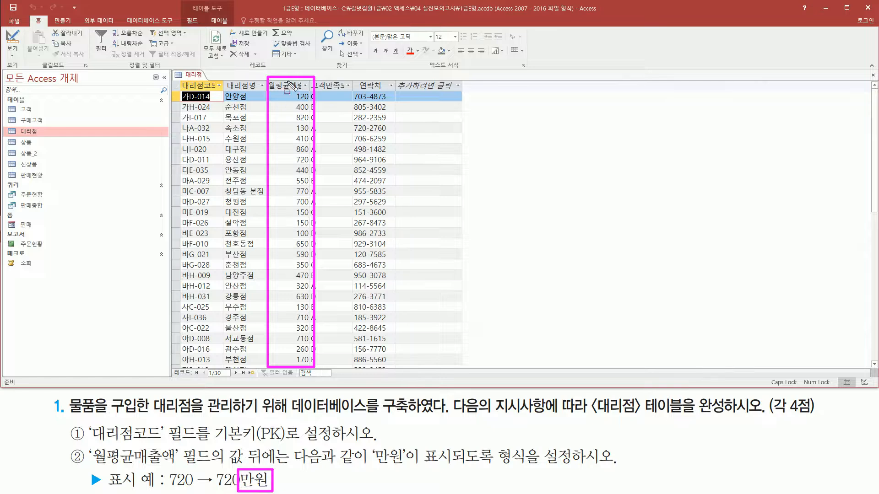
key("Escape")
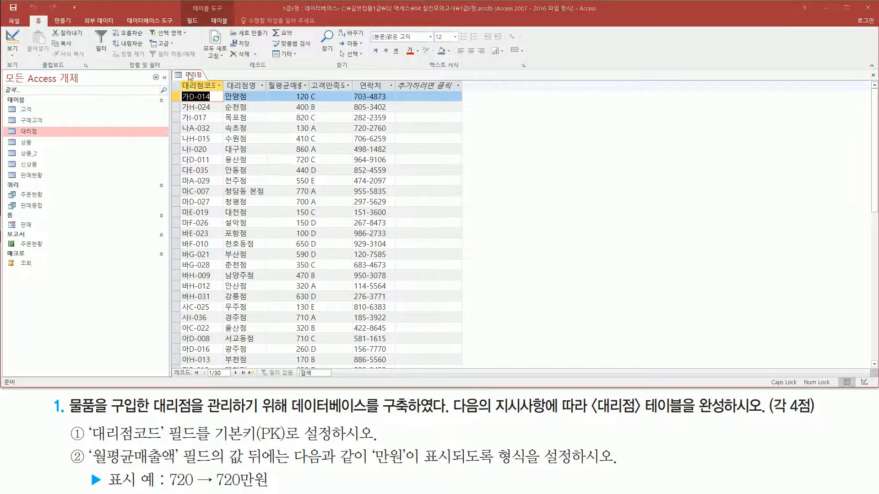
Step: Return the 대리점 table to Design view and select the 월평균매출액 field
right_click(191, 74)
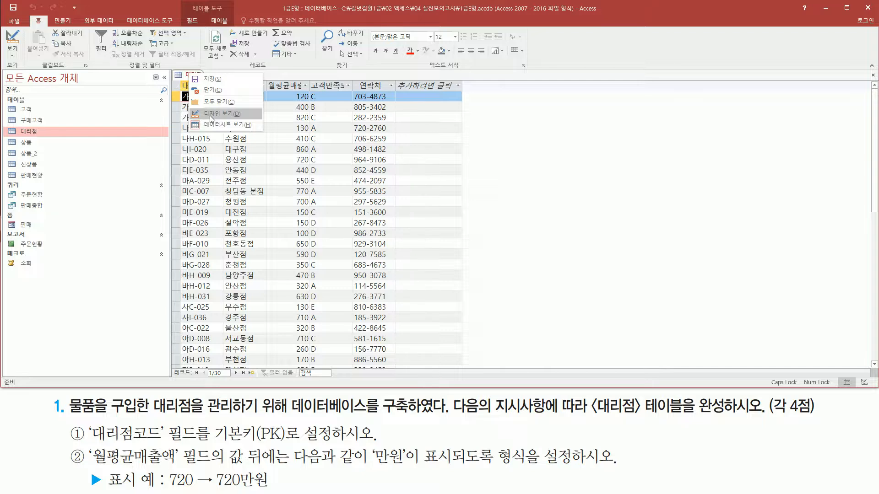
left_click(211, 114)
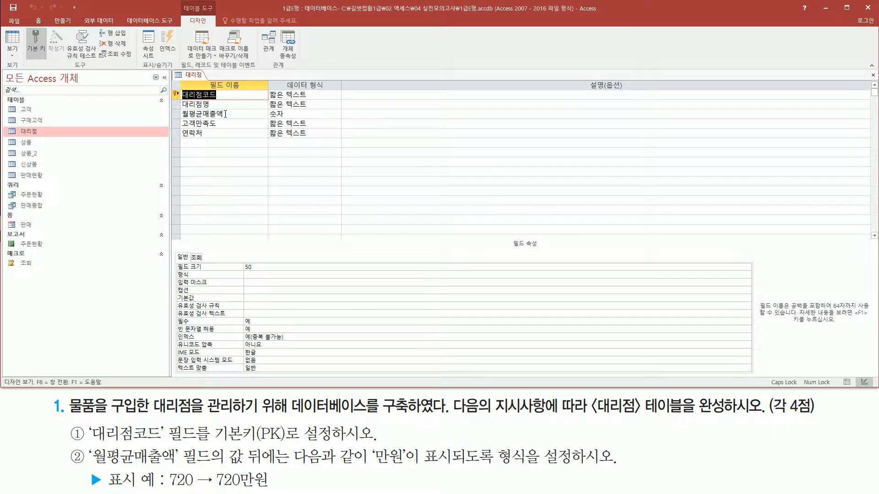
left_click(228, 114)
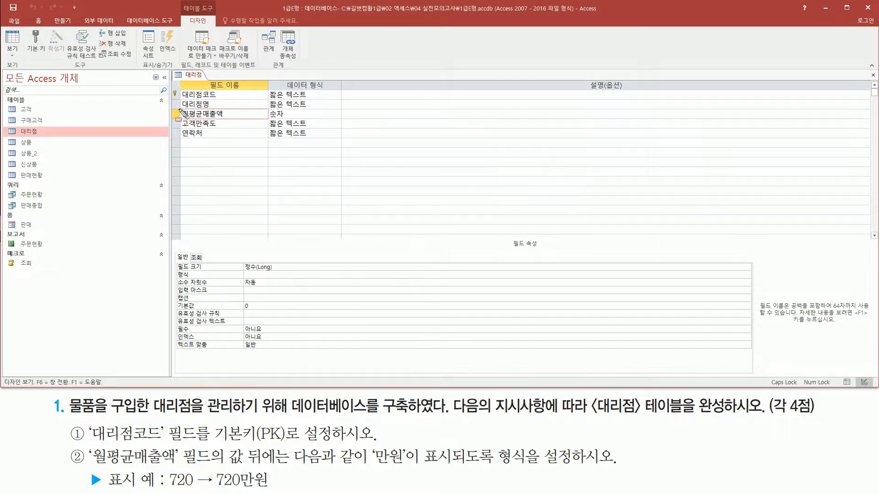
left_click_drag(179, 108, 227, 120)
left_click_drag(177, 269, 287, 280)
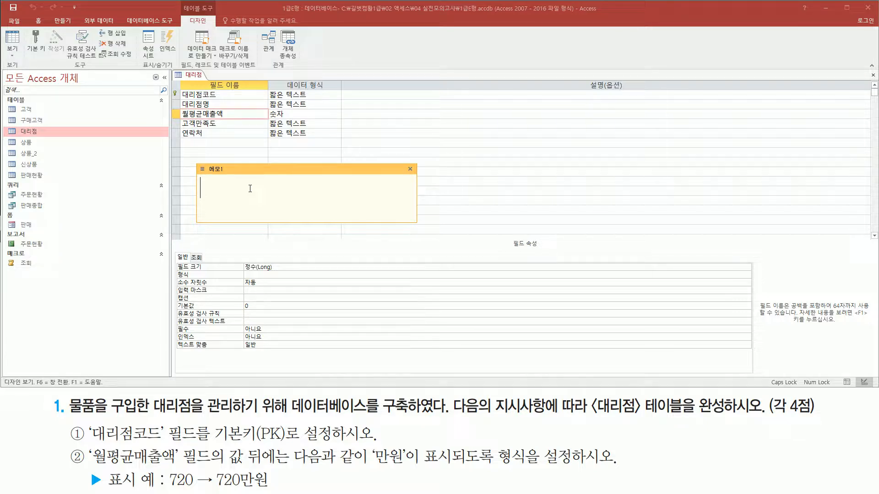
Step: Draft the display format #"만원" in the memo note
type("#")
type("만워")
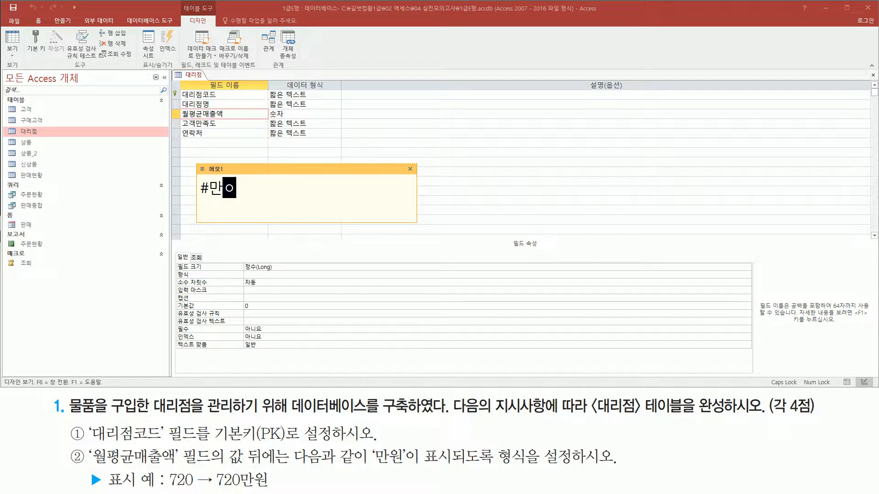
type("ㄴ")
key("Left")
key("Left")
type("\"만원\"")
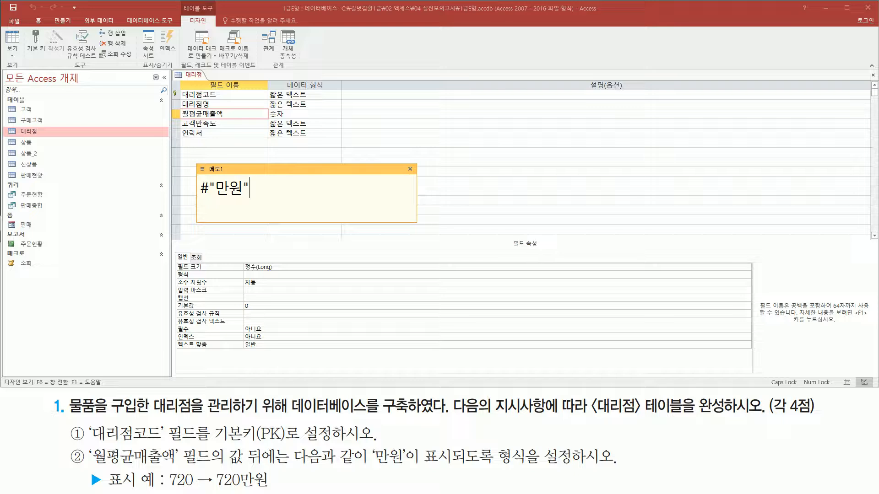
Step: Replace the # placeholder with 0 in the memo note's draft format
key("ctrl+a")
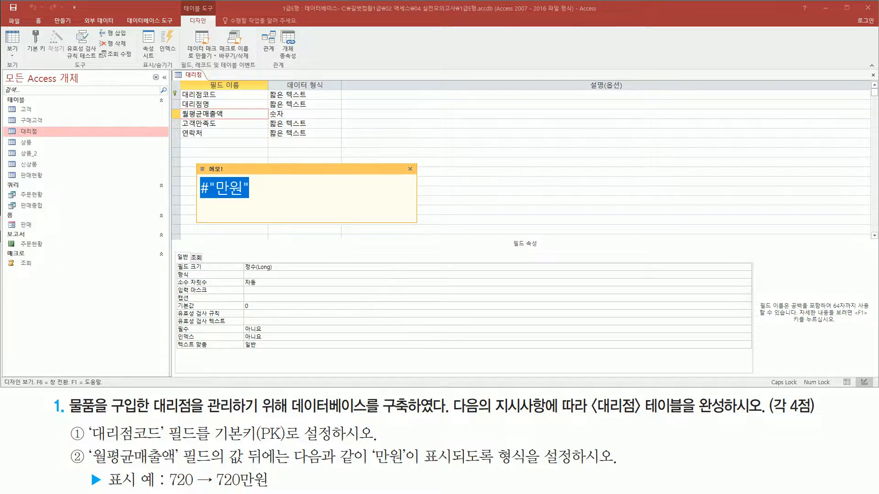
key("Left")
key("shift+Right")
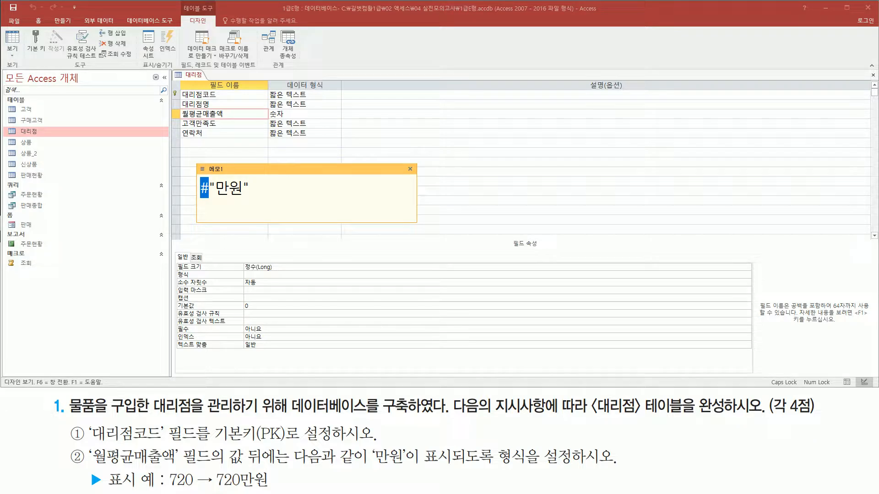
type("0")
key("shift+Left")
left_click(282, 190)
left_click_drag(294, 186, 200, 188)
left_click(272, 186)
Step: Set the Format property of the 월평균매출액 field to 0"만원"
left_click(264, 275)
left_click_drag(173, 266, 276, 277)
key("Escape")
type("0\"만원\"")
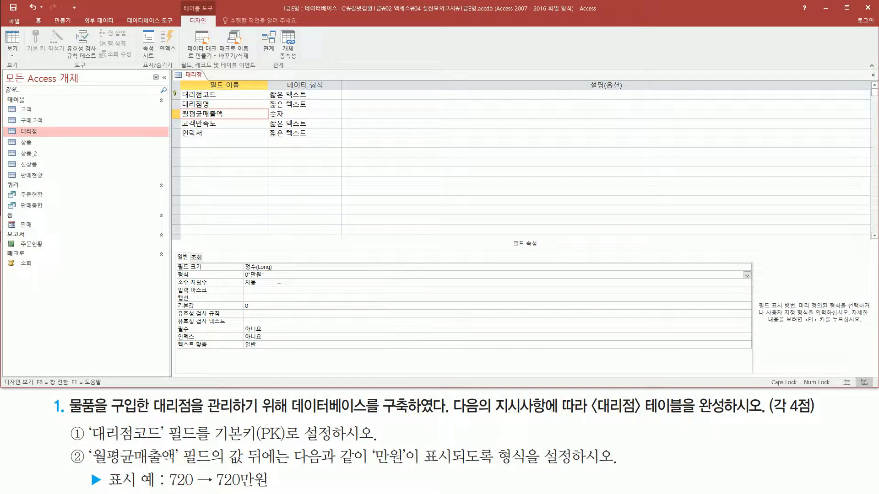
Step: Save the 대리점 table and switch it to Datasheet view to check how the 월평균매출액 values are displayed
right_click(198, 77)
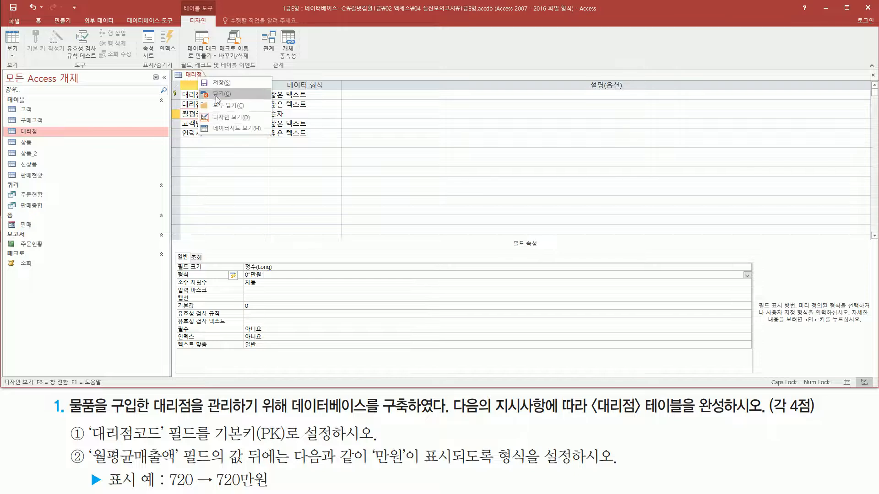
left_click(231, 130)
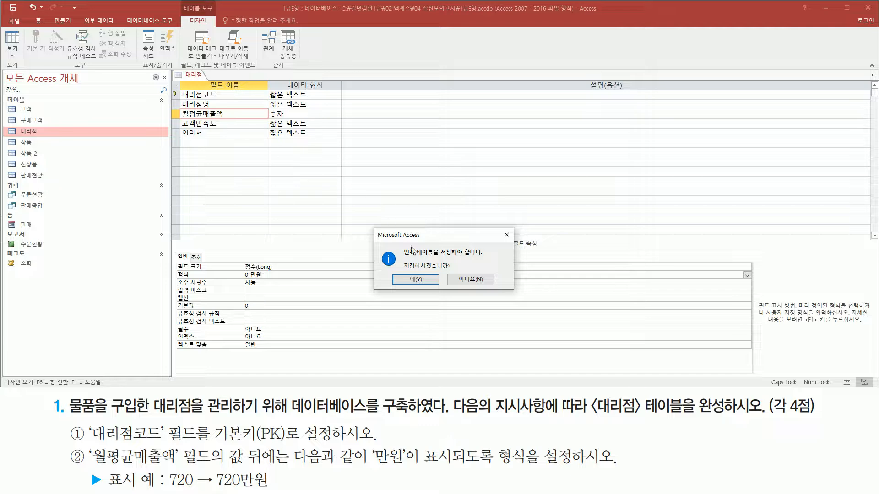
left_click(415, 279)
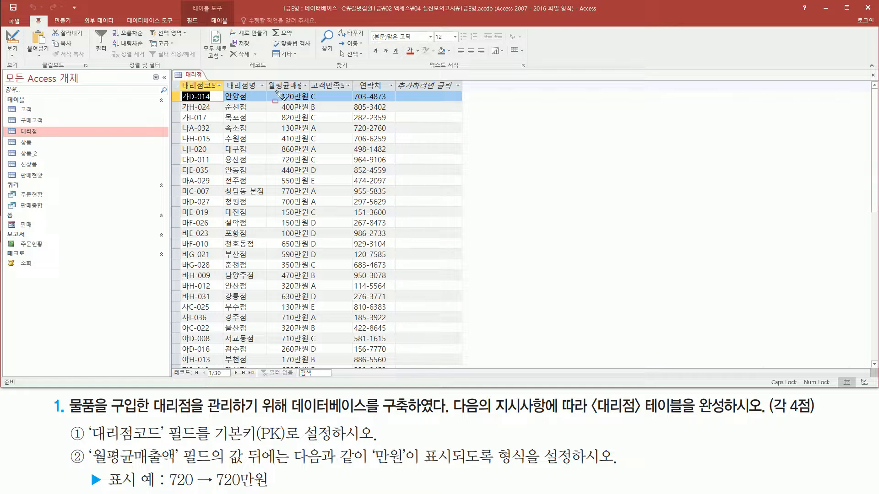
mouse_move(276, 90)
left_mouse_down()
mouse_move(303, 360)
mouse_move(314, 370)
left_mouse_up()
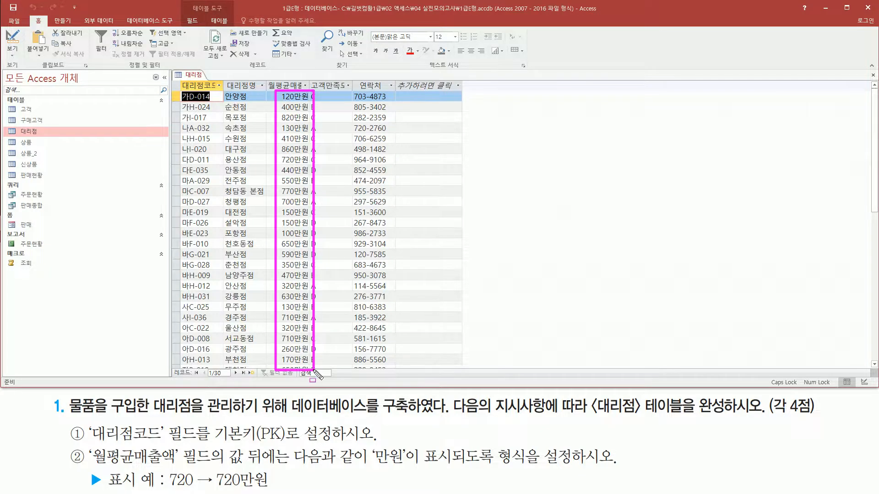
left_click_drag(295, 91, 311, 371)
key("Escape")
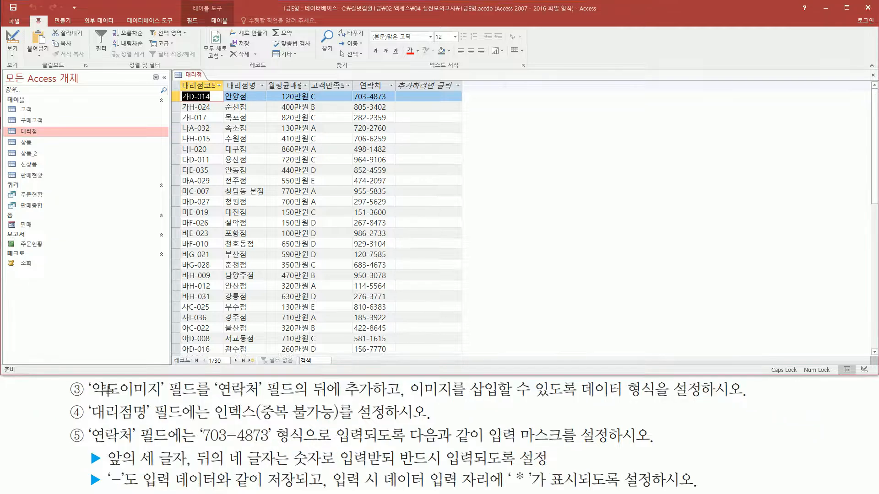
Step: Examine the exam instruction on the 약도이미지 field, comparing its required position and data type with the table's existing columns
left_click_drag(85, 380, 200, 401)
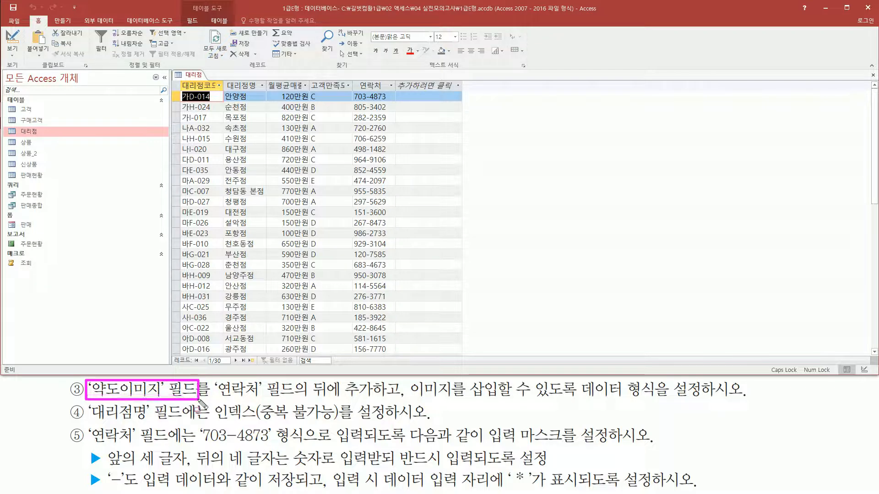
mouse_move(179, 78)
left_mouse_down()
mouse_move(191, 91)
mouse_move(398, 96)
left_mouse_up()
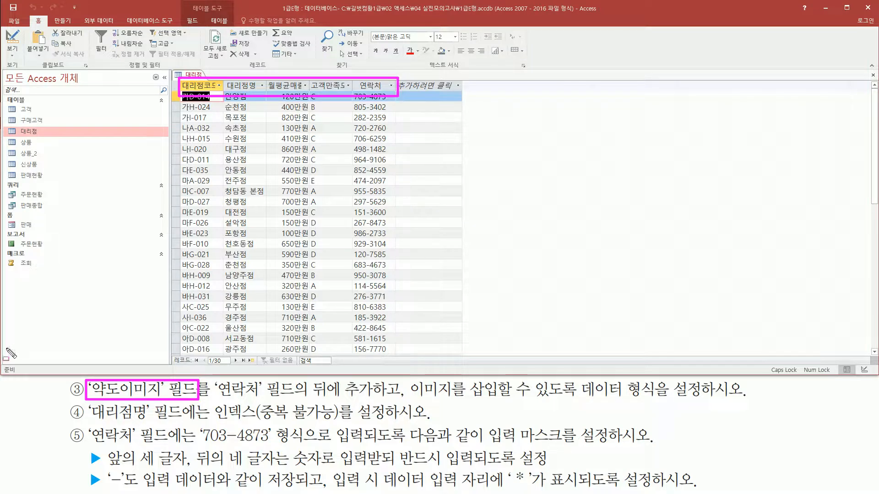
mouse_move(213, 400)
left_mouse_down()
mouse_move(373, 399)
mouse_move(382, 379)
left_mouse_up()
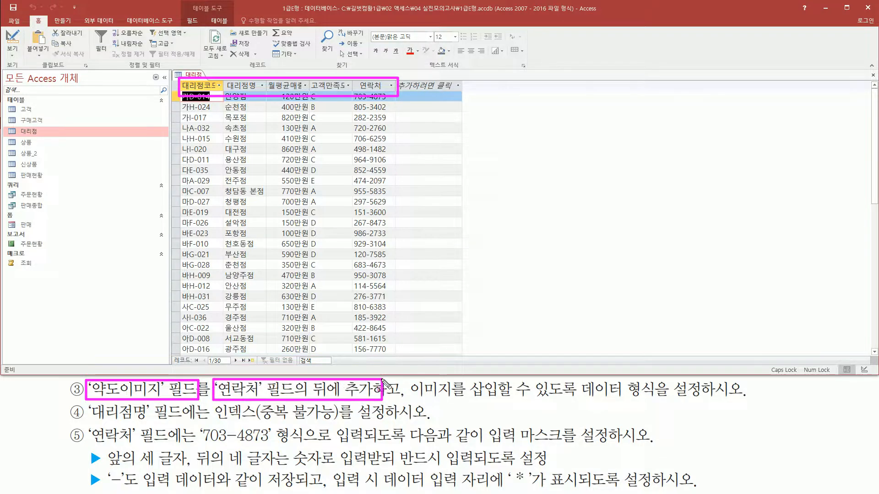
left_click_drag(399, 79, 458, 137)
left_click_drag(408, 397, 665, 406)
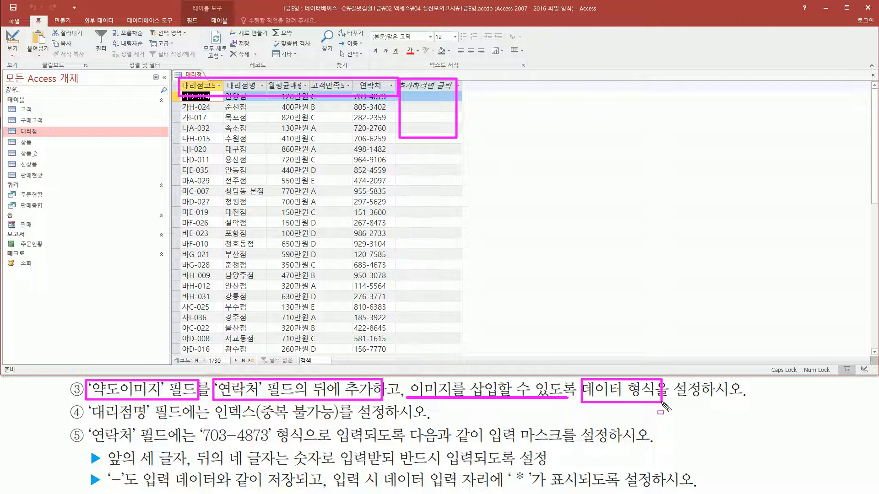
left_click_drag(663, 405, 663, 405)
key("Escape")
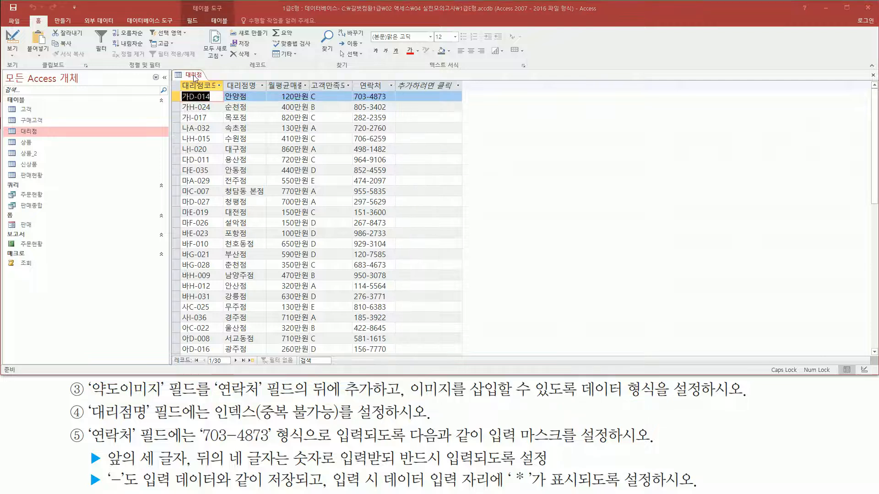
Step: Return the 대리점 table to Design view and add a field named 약도이미지 directly below 연락처
right_click(192, 74)
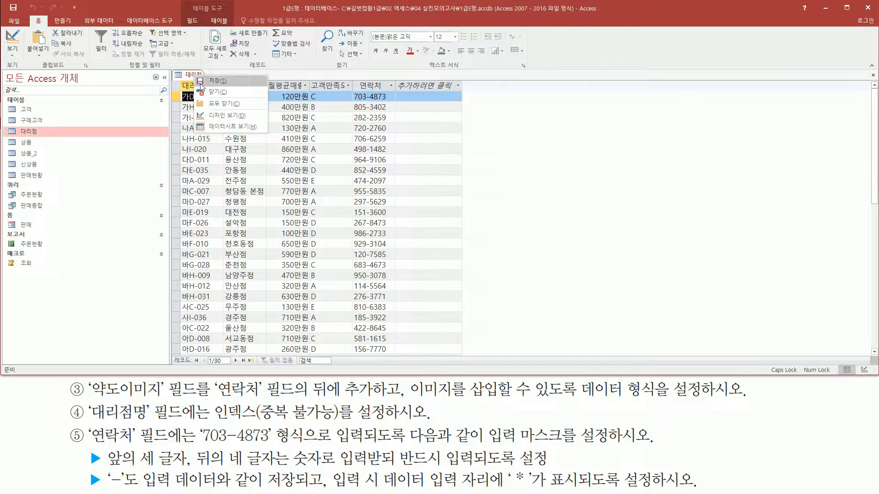
left_click(223, 115)
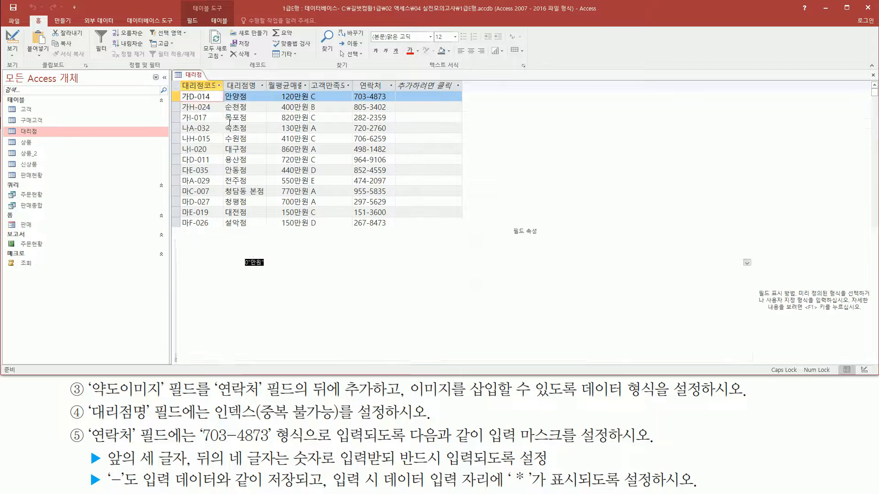
left_click(209, 144)
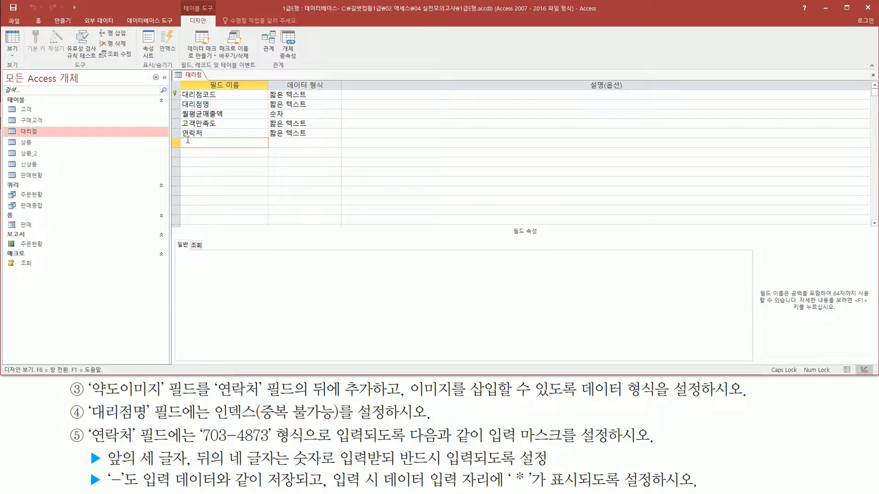
left_click_drag(181, 138, 230, 148)
key("Escape")
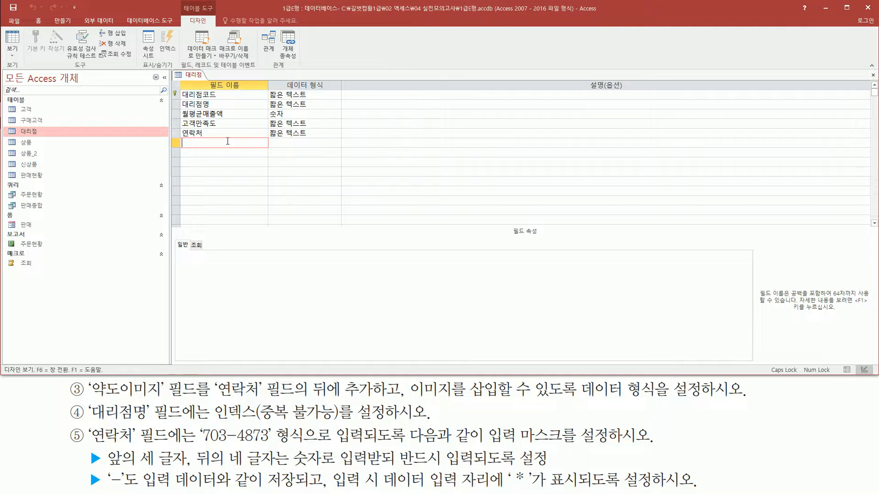
type("약도이")
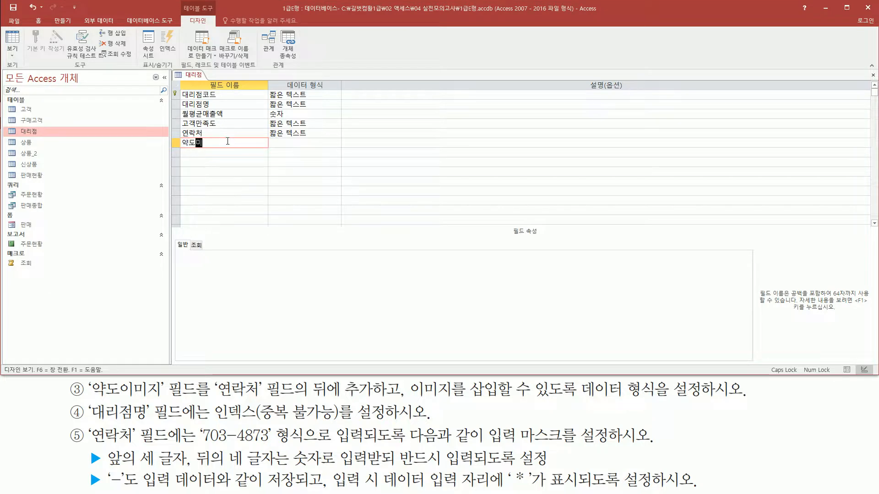
type("미지")
left_click(289, 144)
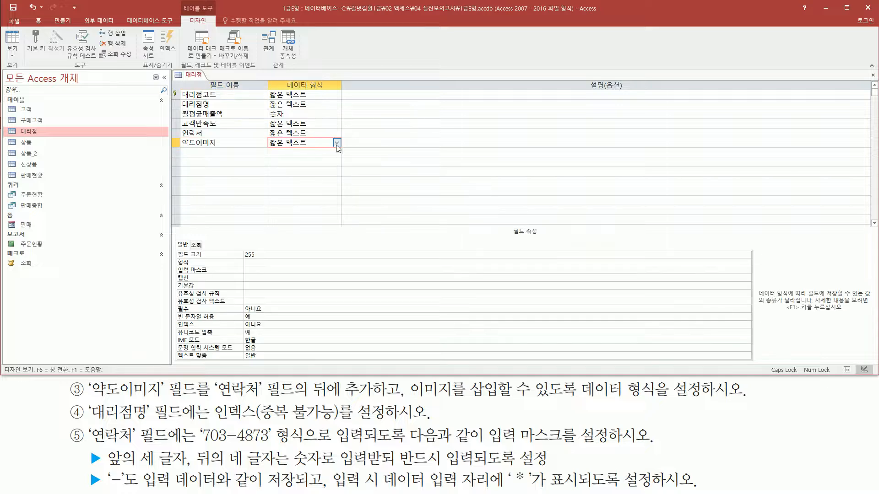
Step: Set the data type of the 약도이미지 field to OLE 개체
left_click_drag(578, 398, 662, 398)
mouse_move(403, 377)
left_mouse_down()
mouse_move(434, 399)
mouse_move(513, 402)
left_mouse_up()
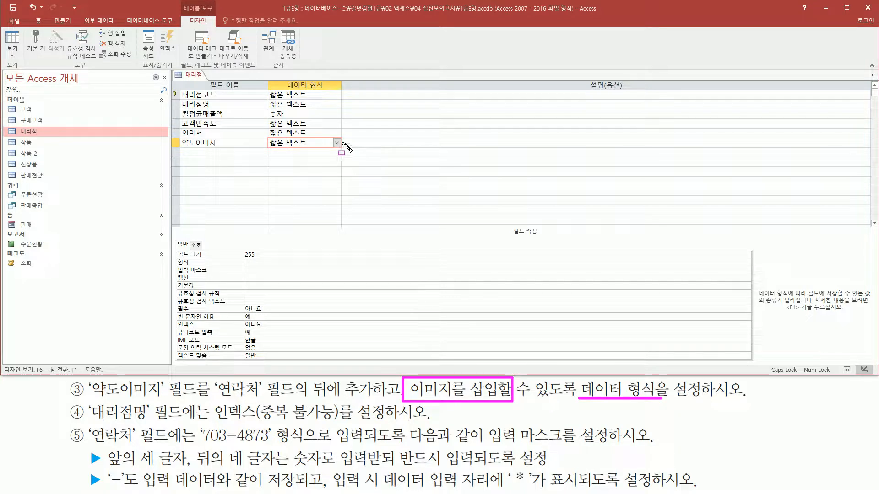
key("Escape")
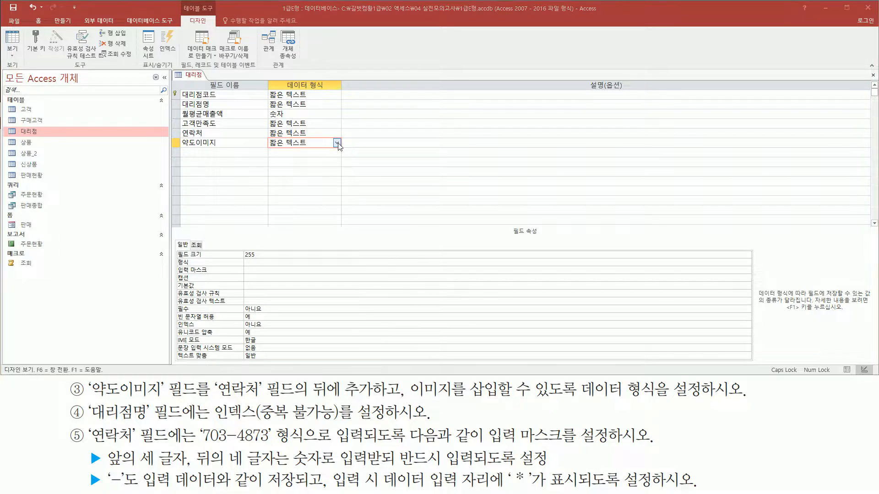
left_click(338, 144)
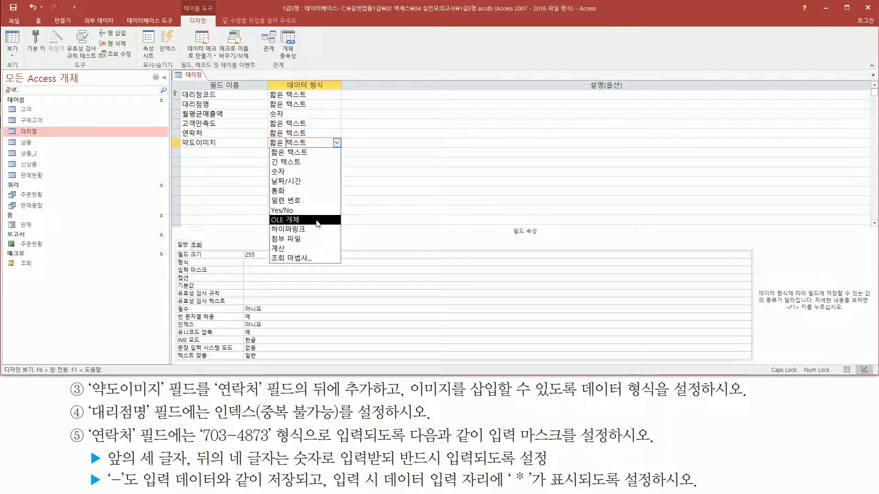
left_click(316, 221)
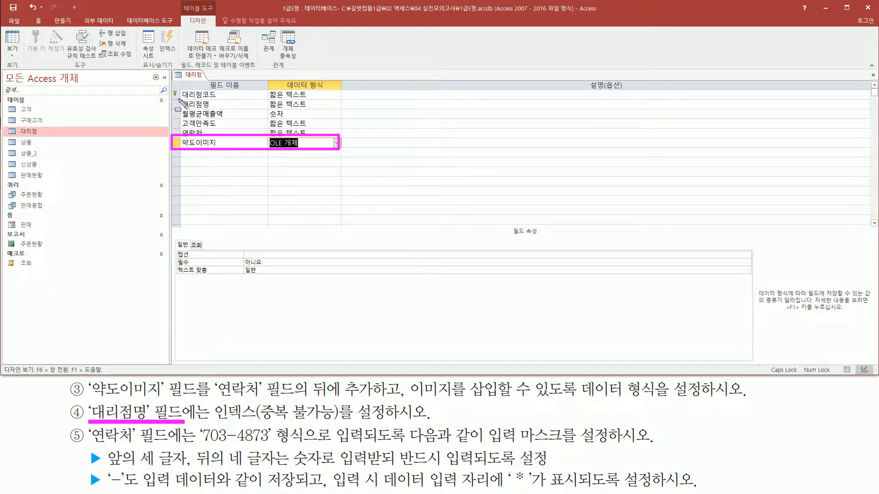
Step: Set the 인덱스 property of the 대리점명 field to 예(중복 불가능)
left_click(221, 105)
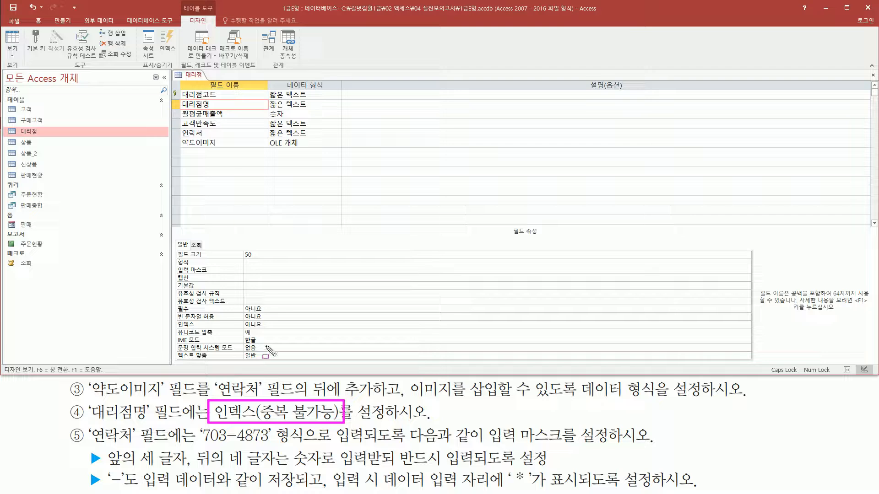
left_click_drag(176, 321, 230, 329)
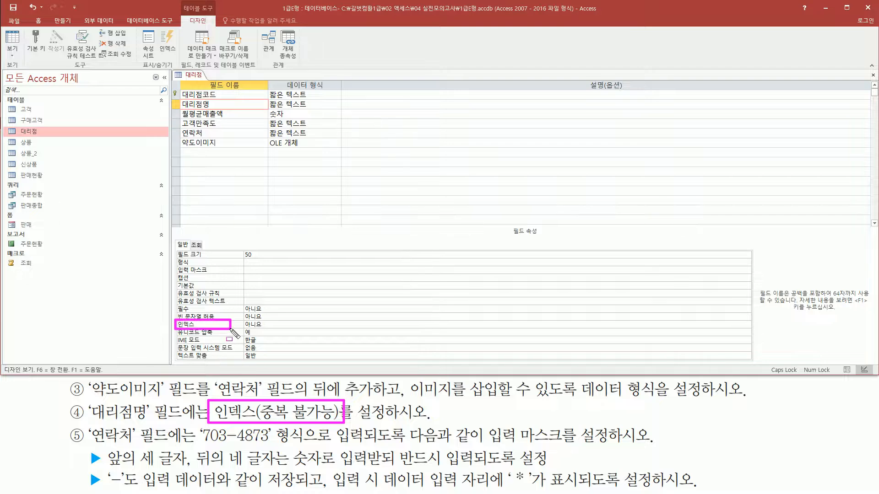
left_click(540, 322)
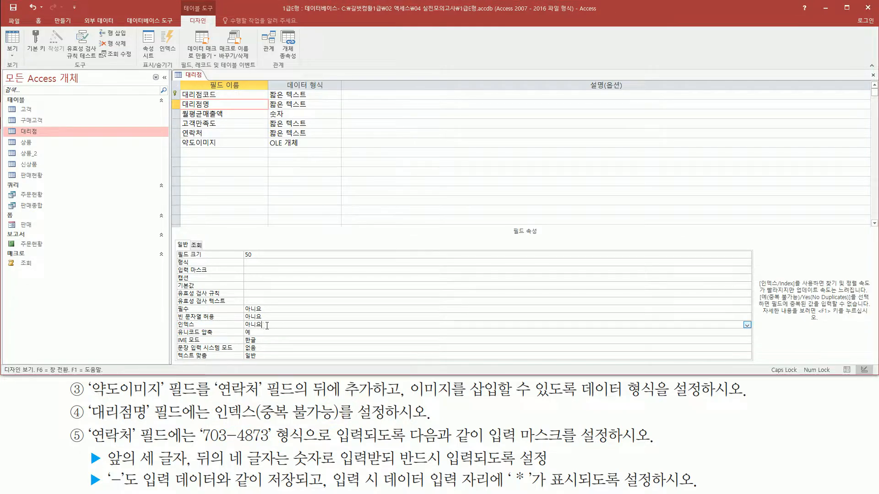
left_click(748, 326)
left_click(252, 347)
left_click(300, 325)
key("ctrl+shift+d")
left_click_drag(178, 319, 293, 330)
left_click_drag(212, 418, 334, 420)
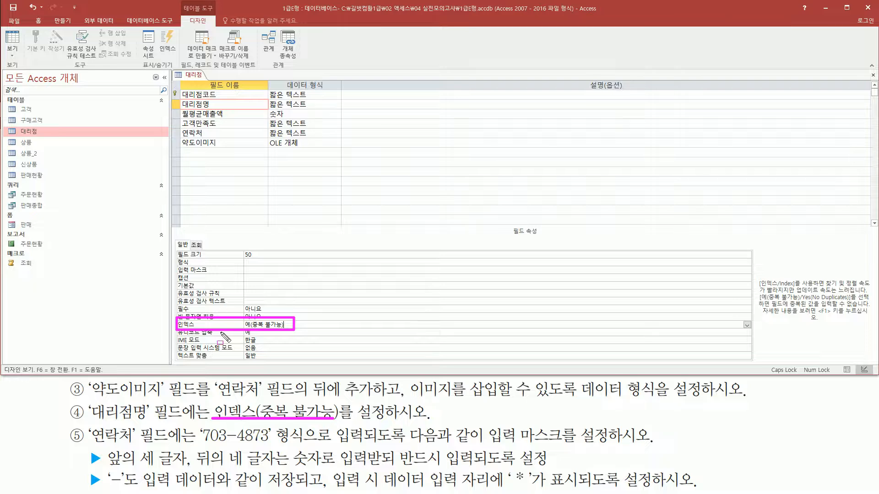
key("Escape")
Step: Select the 연락처 field in the 대리점 table design
key("ctrl+shift+d")
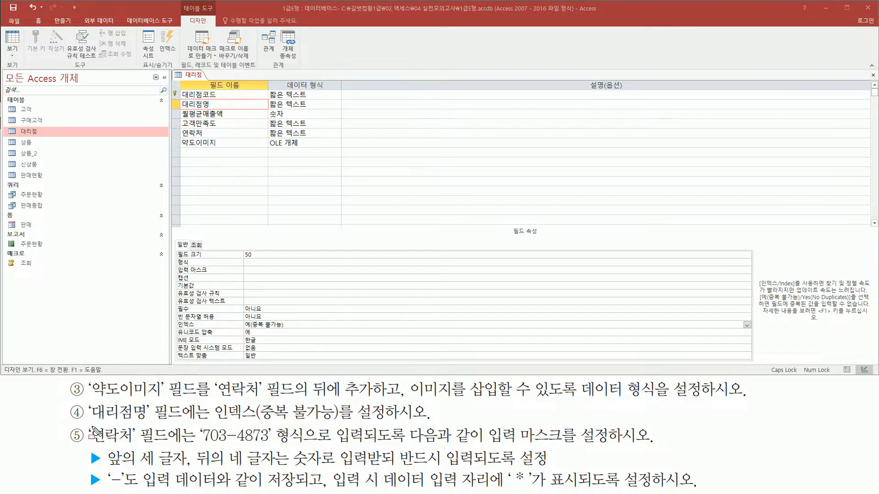
mouse_move(86, 423)
left_mouse_down()
mouse_move(101, 449)
mouse_move(173, 449)
left_mouse_up()
left_click_drag(181, 127, 229, 149)
key("Escape")
left_click(216, 135)
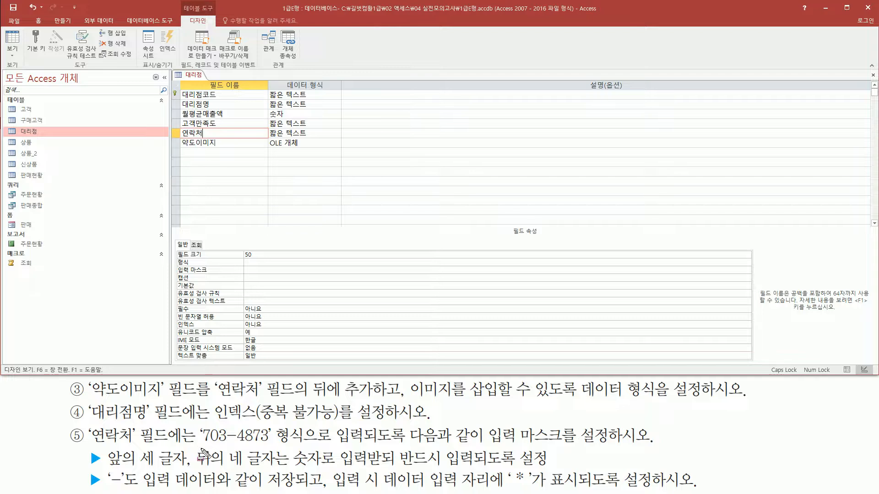
Step: Examine the exam's input mask requirements for the 연락처 field: digit positions, mandatory entry, storage of the hyphen and placeholder character
left_click_drag(198, 445, 269, 445)
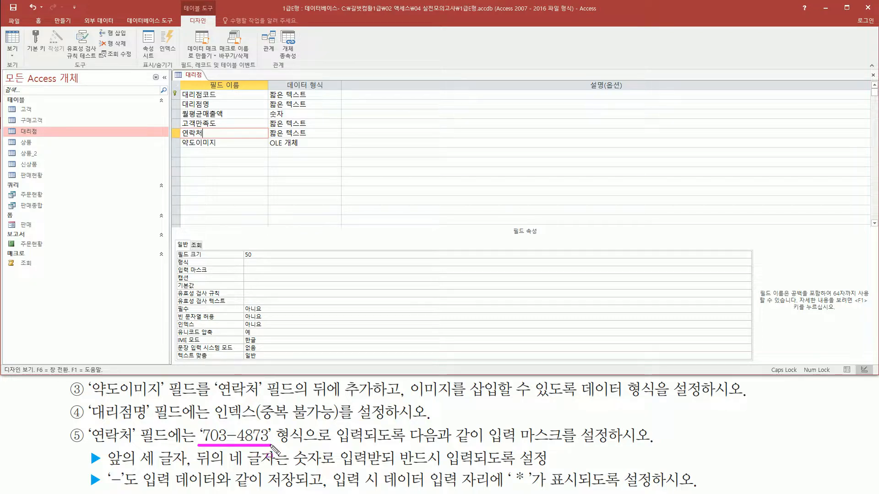
left_click_drag(488, 423, 568, 446)
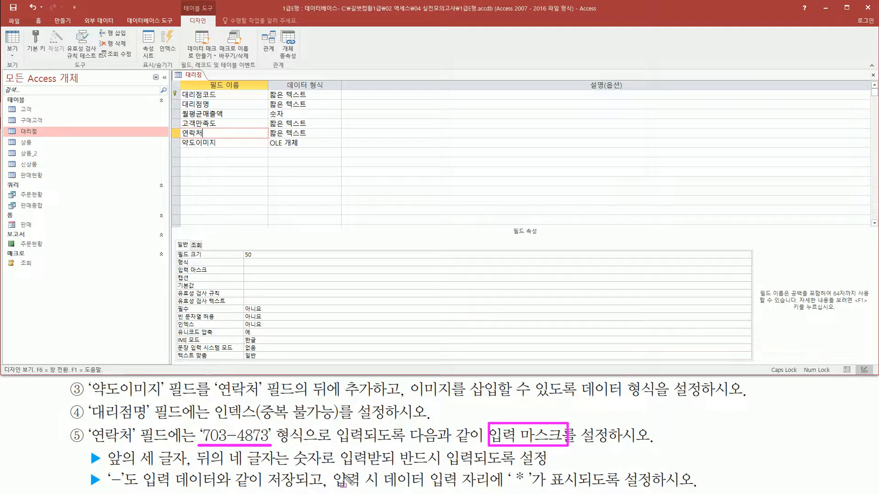
mouse_move(104, 467)
left_mouse_down()
mouse_move(292, 467)
mouse_move(304, 457)
mouse_move(396, 467)
left_mouse_up()
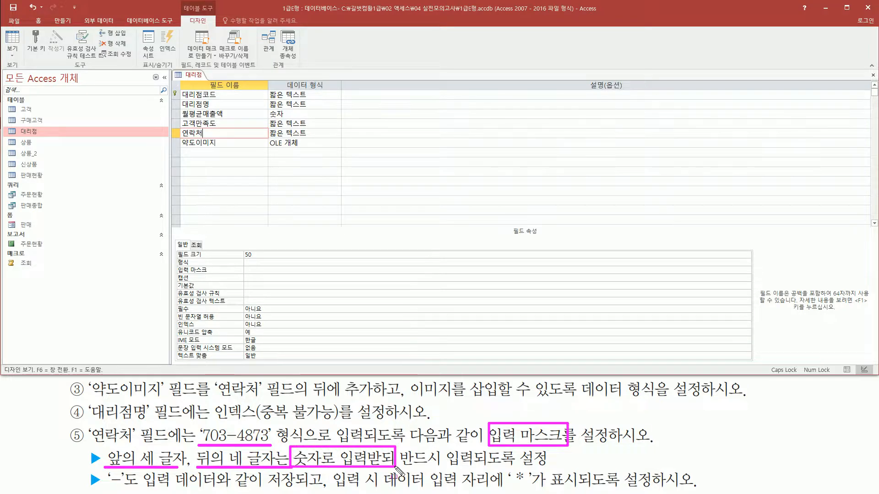
mouse_move(200, 424)
left_mouse_down()
mouse_move(226, 444)
mouse_move(250, 426)
mouse_move(267, 426)
mouse_move(268, 443)
left_mouse_up()
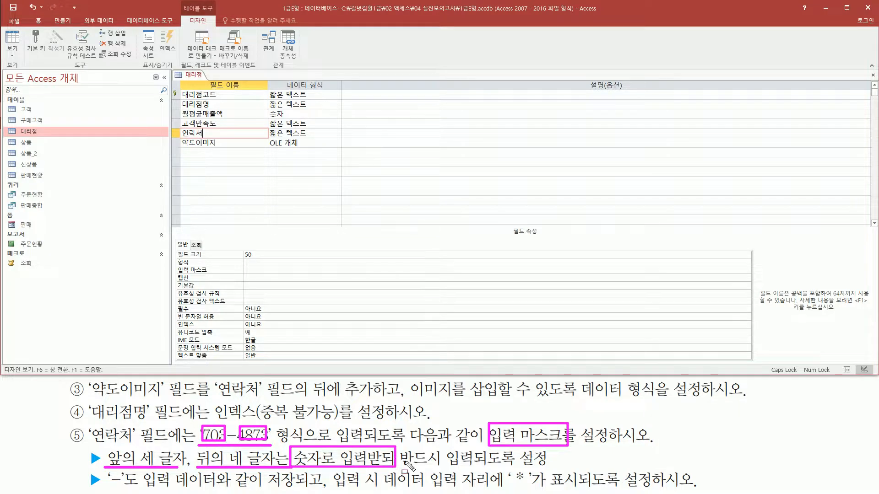
left_click_drag(396, 466, 549, 466)
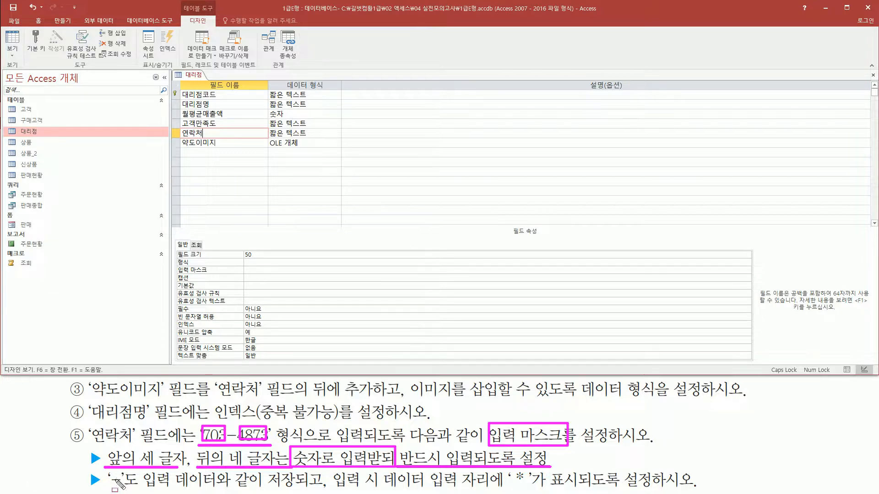
left_click_drag(107, 489, 322, 489)
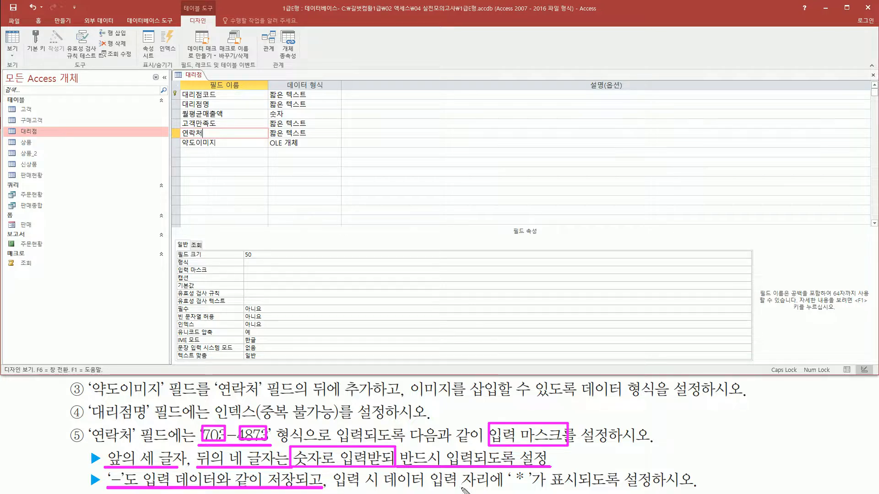
mouse_move(510, 469)
left_mouse_down()
mouse_move(526, 486)
mouse_move(660, 488)
left_mouse_up()
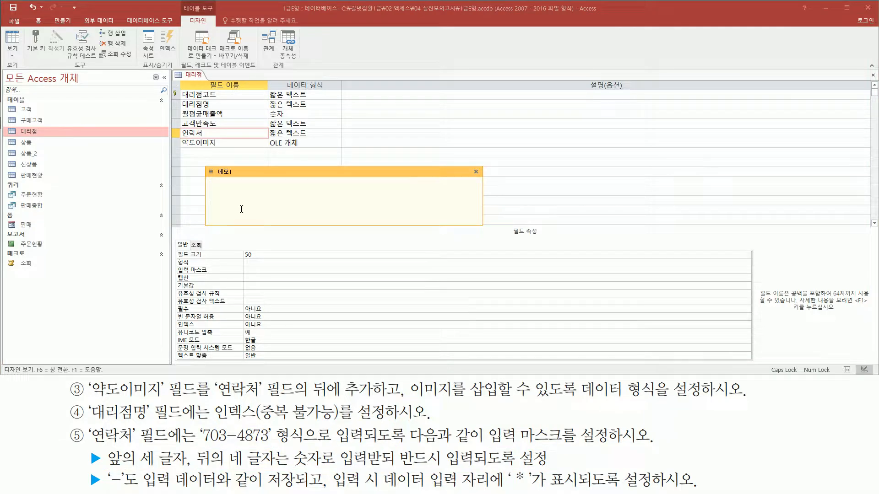
Step: Write the digit section 000-0000 of the 연락처 input mask in the memo note
mouse_move(105, 447)
left_mouse_down()
mouse_move(181, 465)
mouse_move(558, 471)
left_mouse_up()
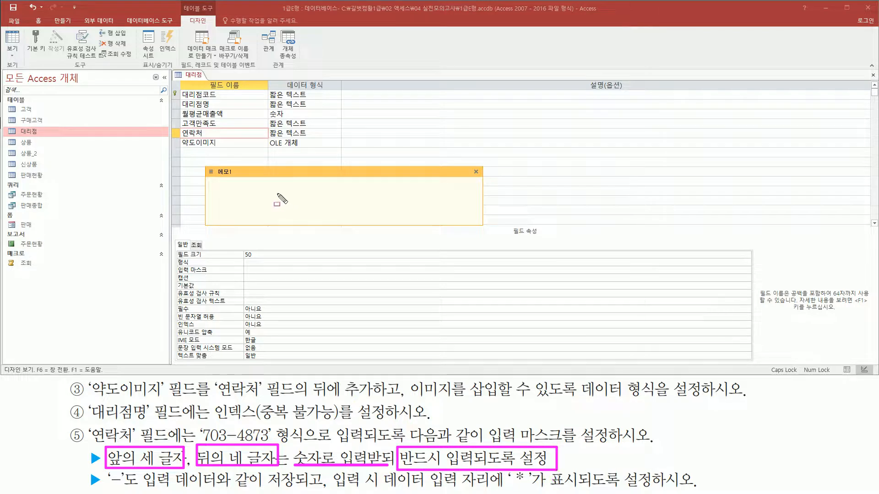
key("Escape")
left_click(262, 188)
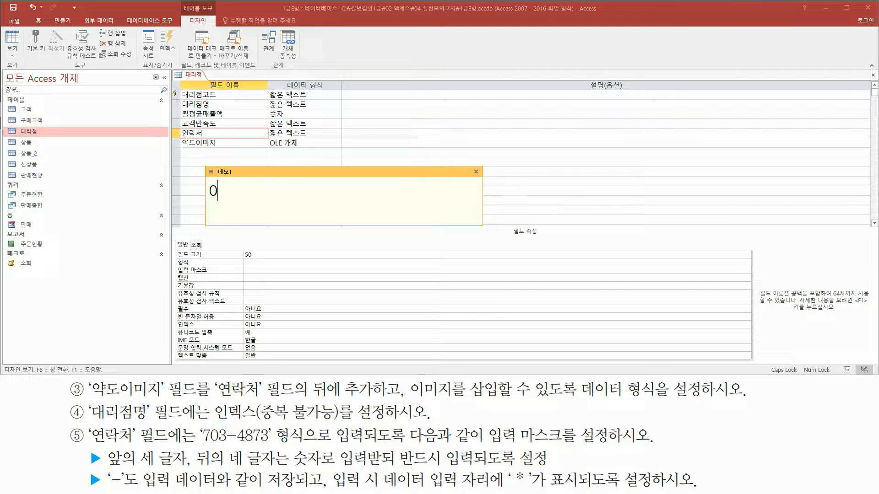
type("00-0000")
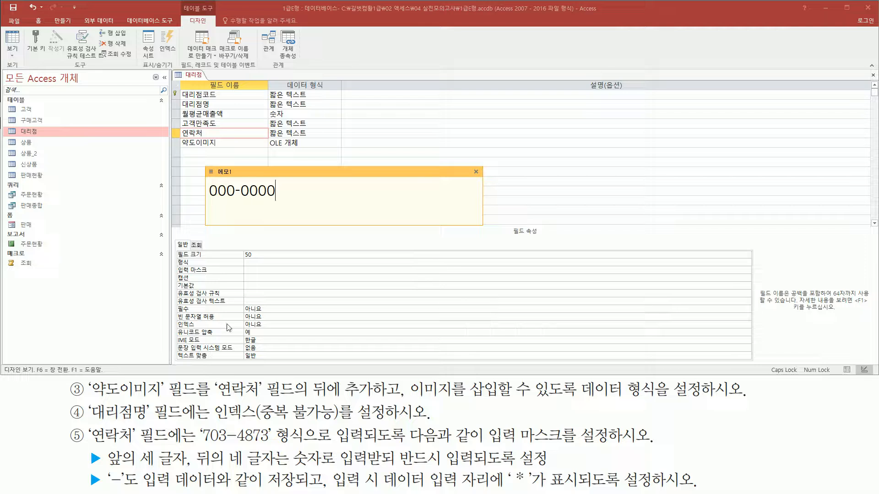
Step: Append ;0; to the draft mask in the memo note so the hyphen is stored with the data
key("ctrl+2")
left_click_drag(234, 184, 239, 203)
left_click_drag(226, 424, 242, 450)
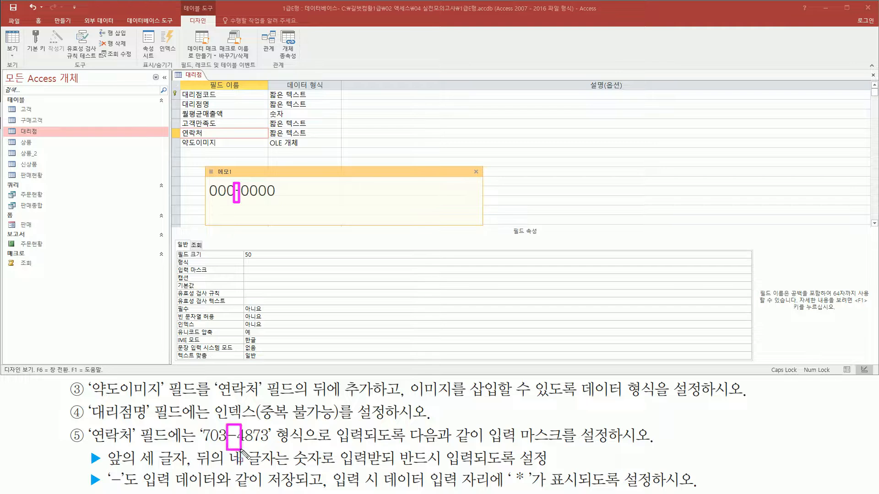
left_click_drag(110, 488, 319, 487)
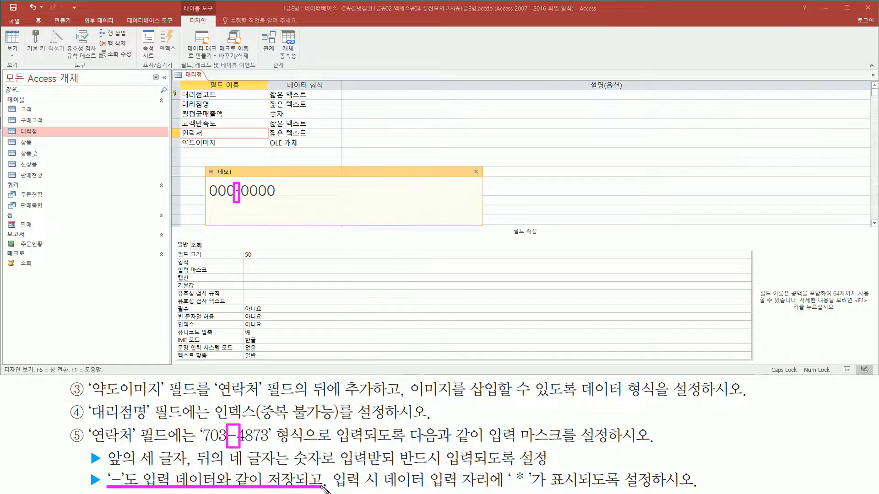
key("Escape")
left_click(312, 188)
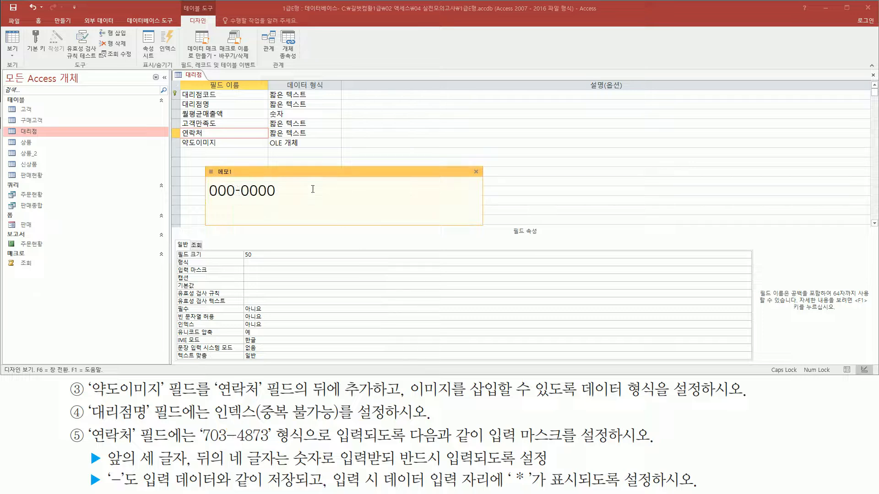
type(";")
type("0;")
Step: Add * as the placeholder character to complete the draft mask 000-0000;0;* and copy the whole mask
left_click_drag(329, 467, 530, 485)
key("Escape")
left_click(338, 187)
key("ctrl+a")
key("ctrl+c")
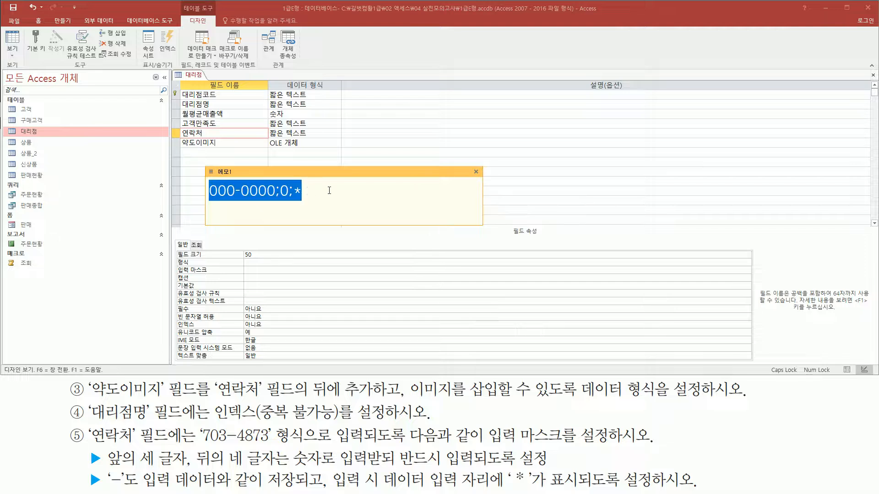
left_click(316, 190)
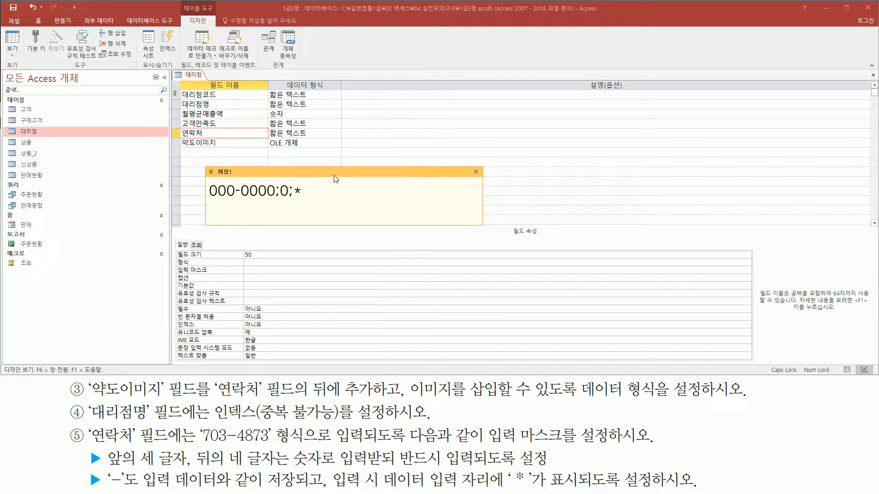
Step: Paste the copied mask 000-0000;0;* into the 입력 마스크 property of the 연락처 field
key("Escape")
key("ctrl+2")
left_click_drag(172, 124, 210, 143)
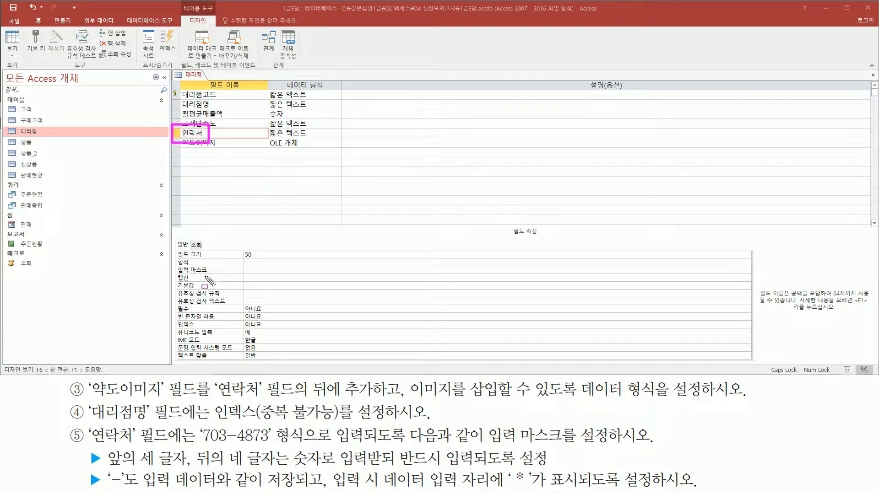
key("Escape")
left_click(250, 271)
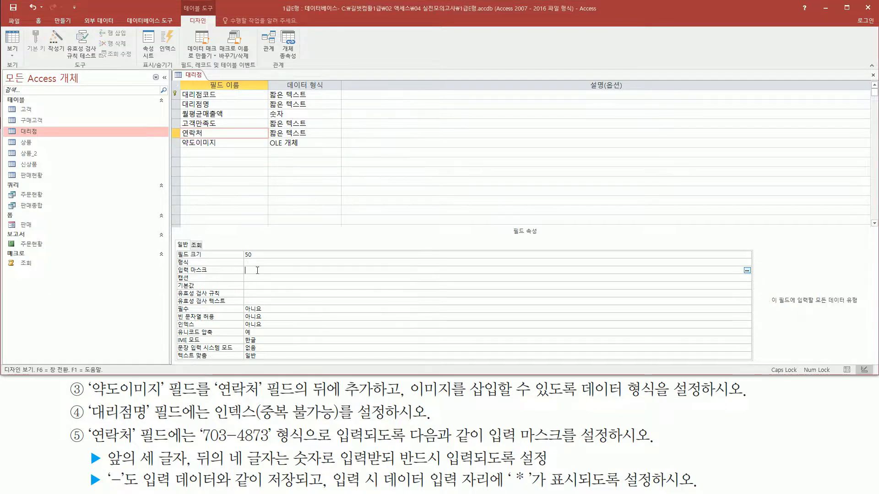
key("ctrl+v")
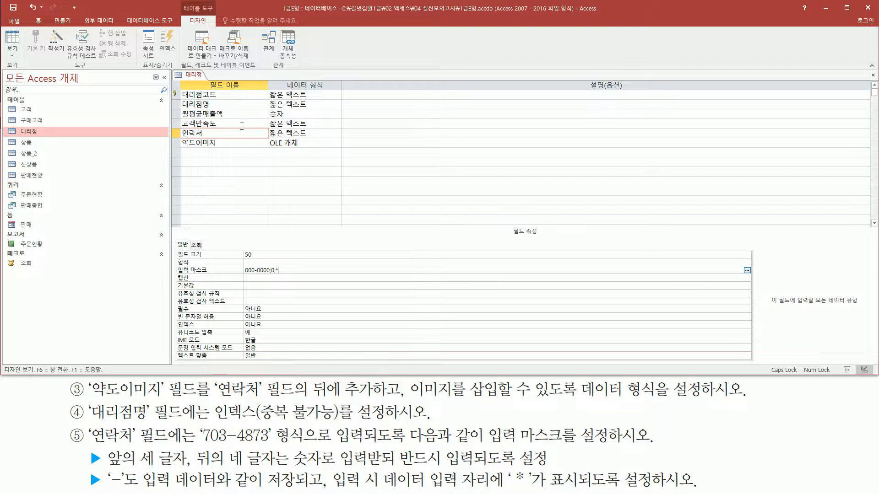
Step: Switch the 대리점 table to datasheet view, saving the design changes
right_click(198, 78)
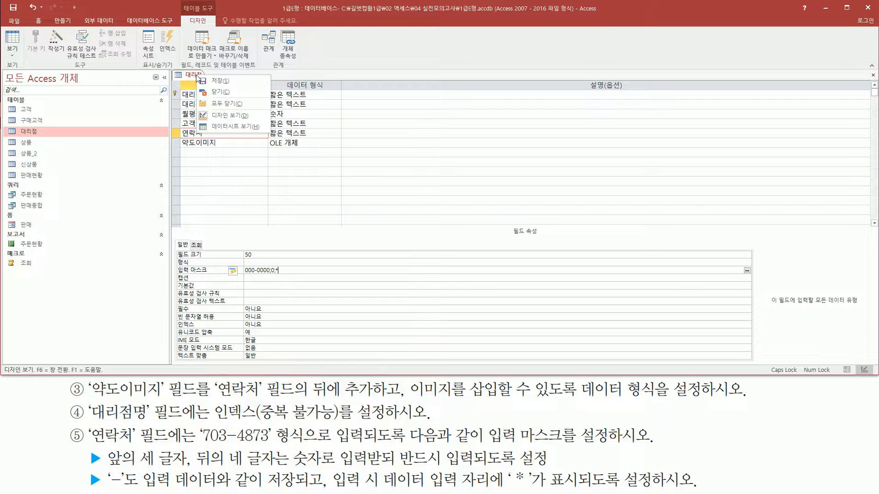
left_click(237, 131)
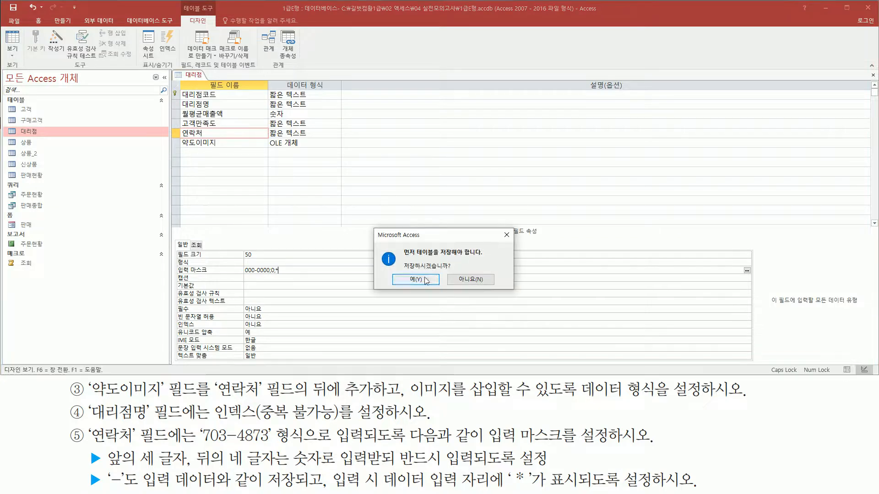
left_click_drag(402, 273, 426, 290)
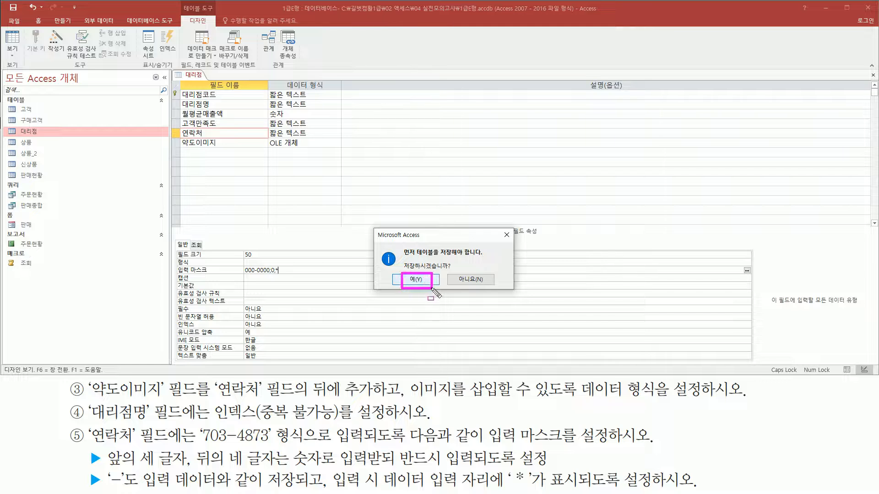
left_click(414, 279)
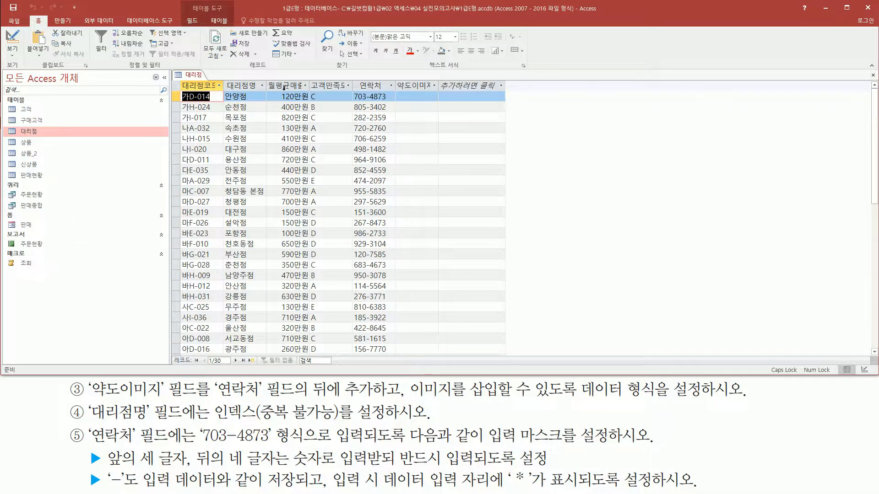
Step: Check the 월평균매출액 display format and the added 약도이미지 column in the 대리점 datasheet
left_click_drag(276, 90, 311, 341)
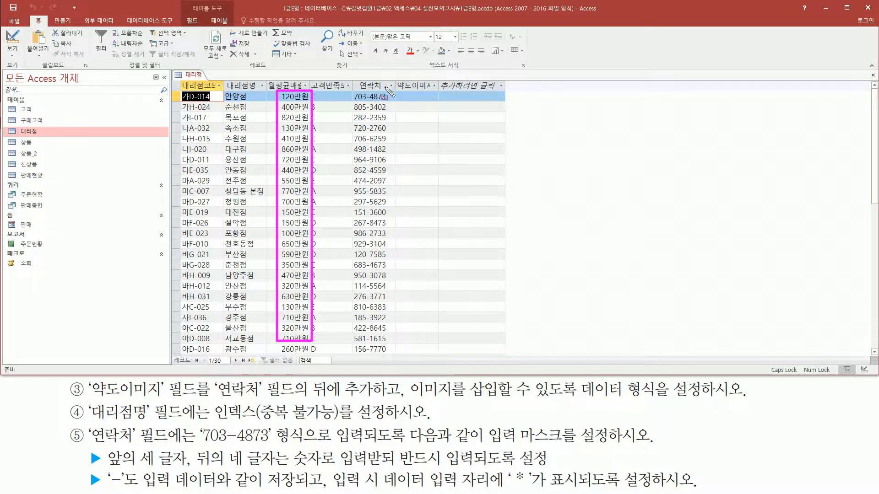
left_click_drag(394, 78, 440, 92)
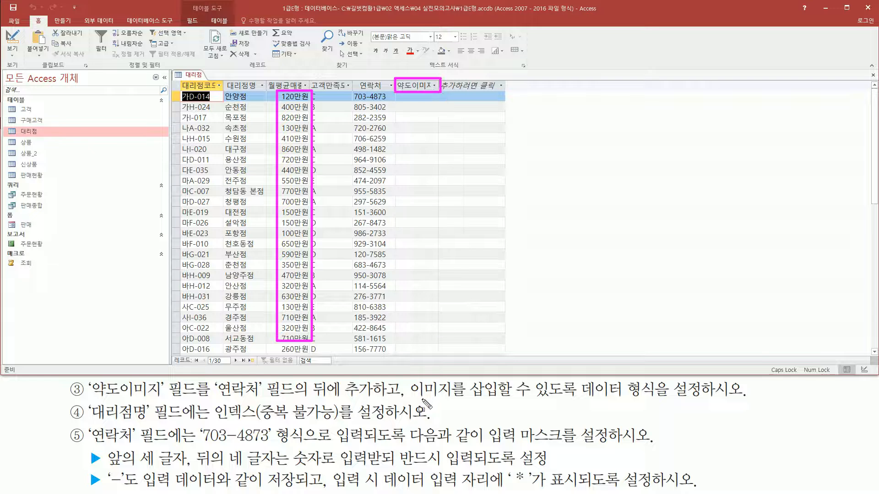
left_click_drag(408, 396, 489, 397)
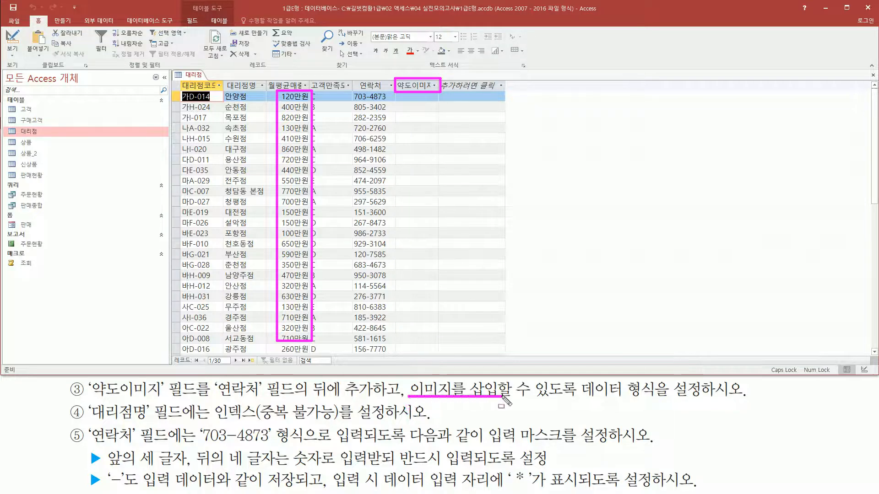
key("Escape")
left_click(418, 96)
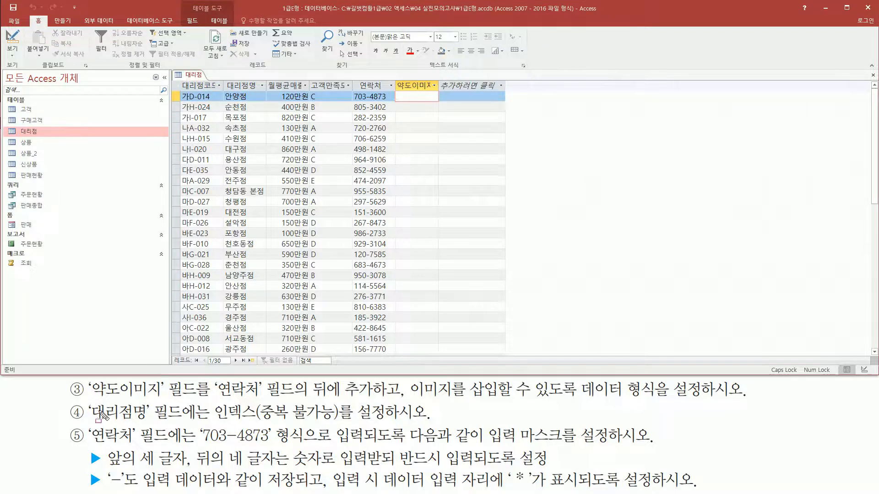
Step: Start a new record in the 대리점 table with 가A-001 as its 대리점코드
left_click_drag(88, 397, 156, 426)
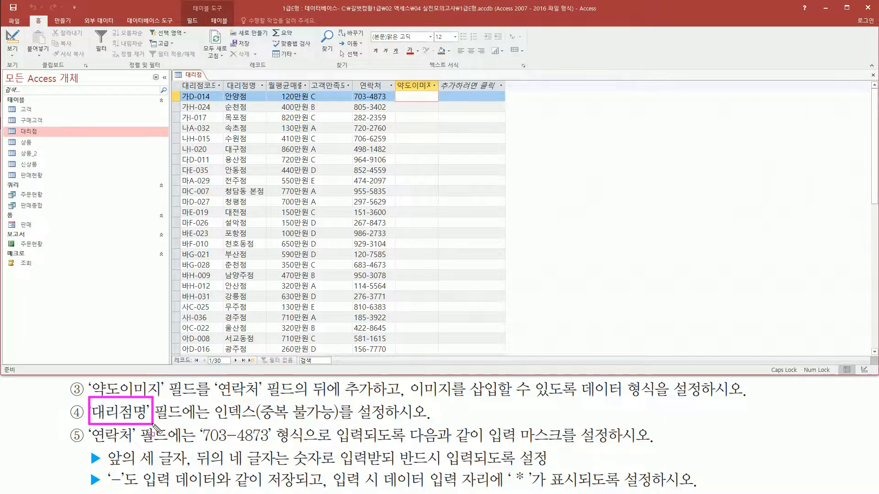
left_click_drag(221, 77, 249, 162)
left_click_drag(264, 223, 268, 353)
left_click_drag(217, 422, 338, 421)
key("Escape")
left_click(243, 289)
scroll(243, 288, "down", 4)
left_click(238, 288)
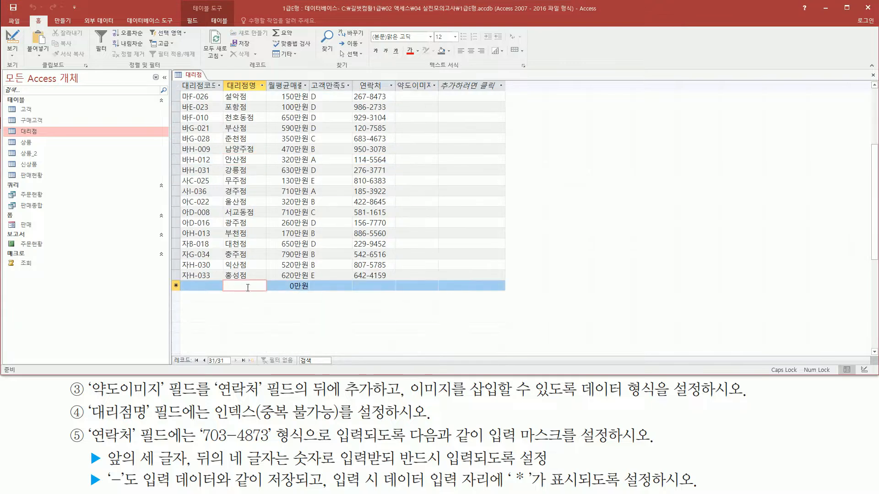
left_click(202, 287)
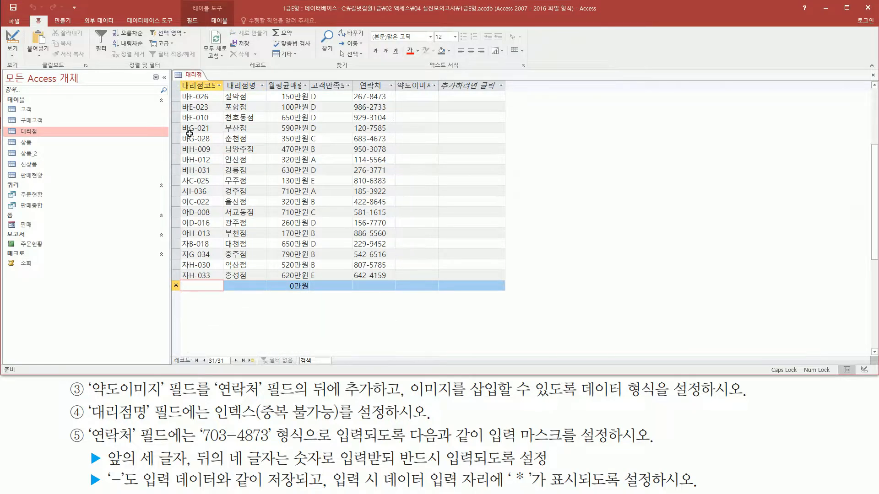
type("가")
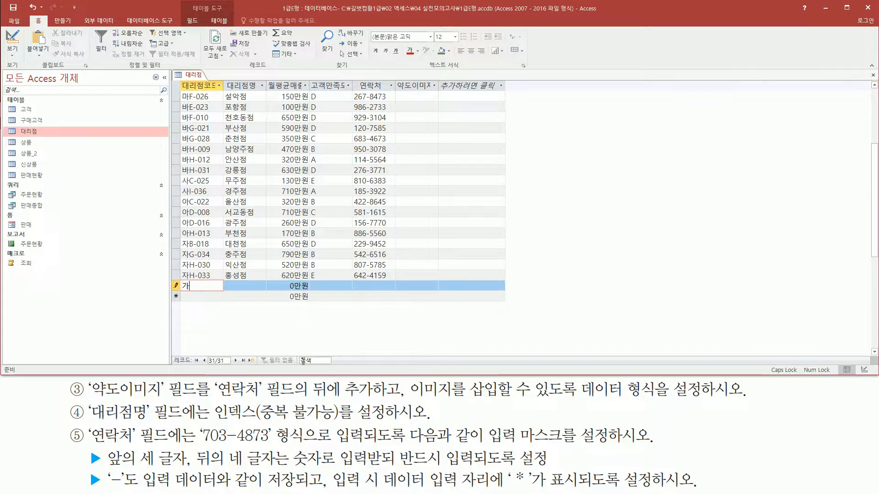
type("A-001")
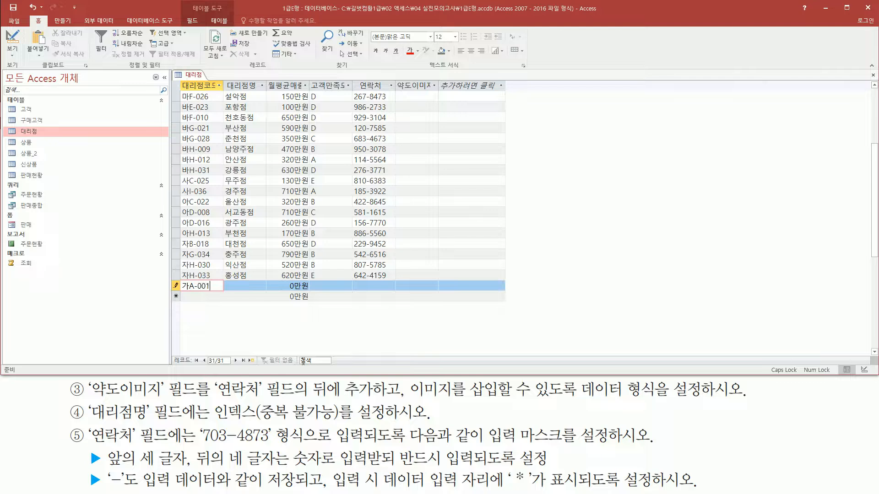
key("Tab")
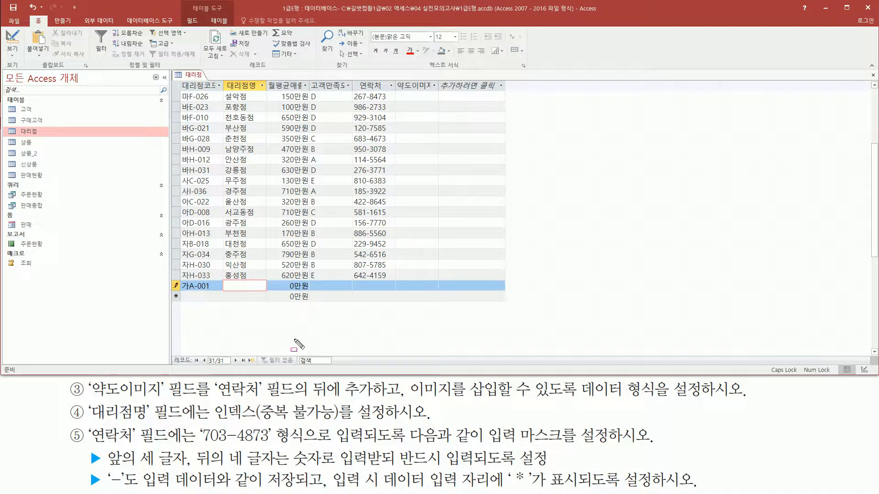
Step: Try to enter the duplicate name 홍성점 as the 대리점명 of the new record and move on through its remaining fields
left_click_drag(221, 269, 259, 284)
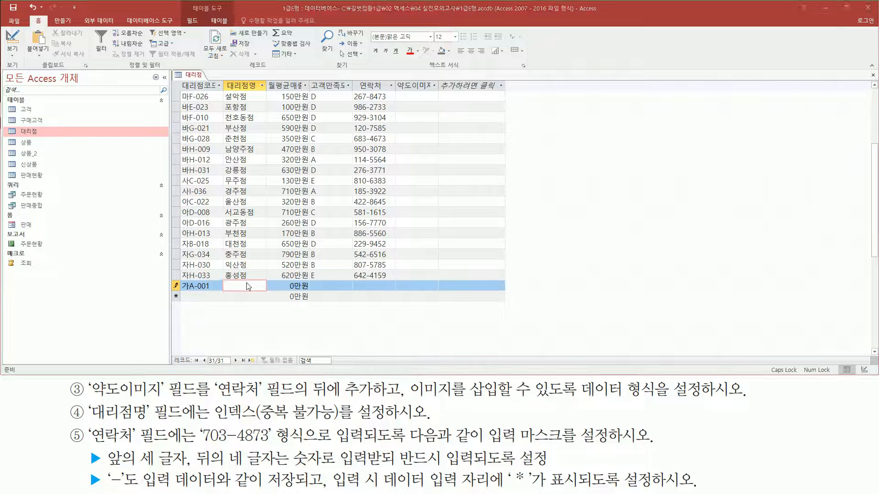
type("홍성점")
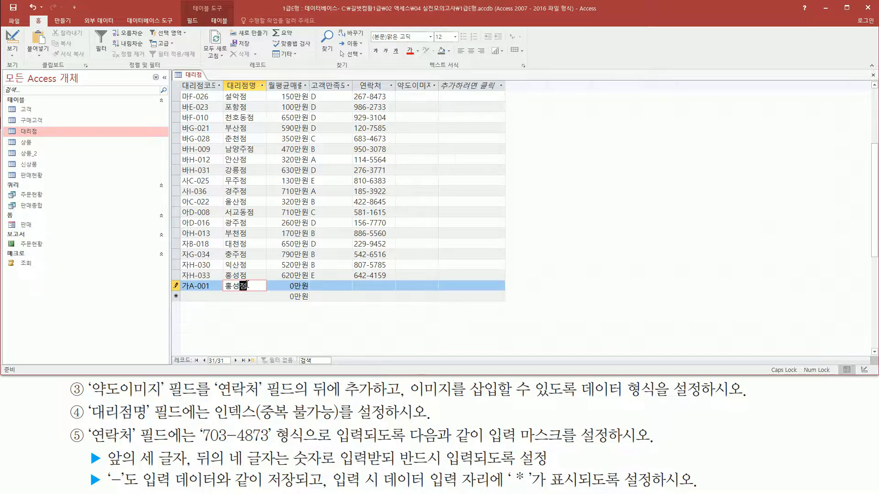
key("Tab")
key("Tab")
key("Tab")
key("Tab")
key("Tab")
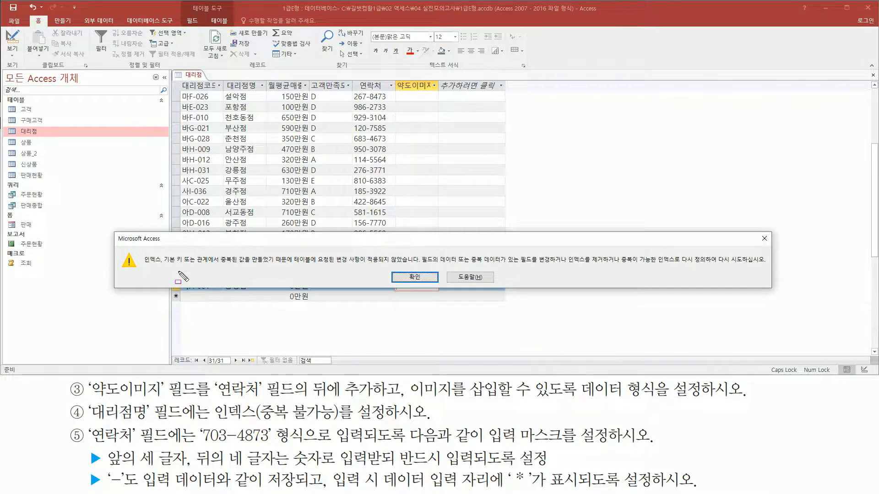
Step: Compare the duplicate-value warning with the 대리점명 index requirement, dismiss it and check the two matching names
left_click_drag(142, 266, 413, 267)
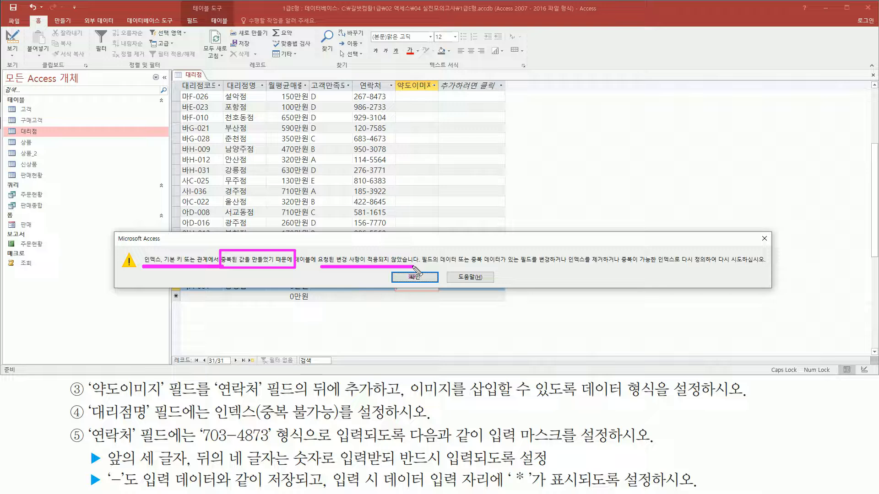
mouse_move(89, 403)
left_mouse_down()
mouse_move(120, 419)
mouse_move(163, 421)
left_mouse_up()
mouse_move(213, 397)
left_mouse_down()
mouse_move(246, 416)
mouse_move(340, 423)
left_mouse_up()
key("Escape")
left_click(421, 274)
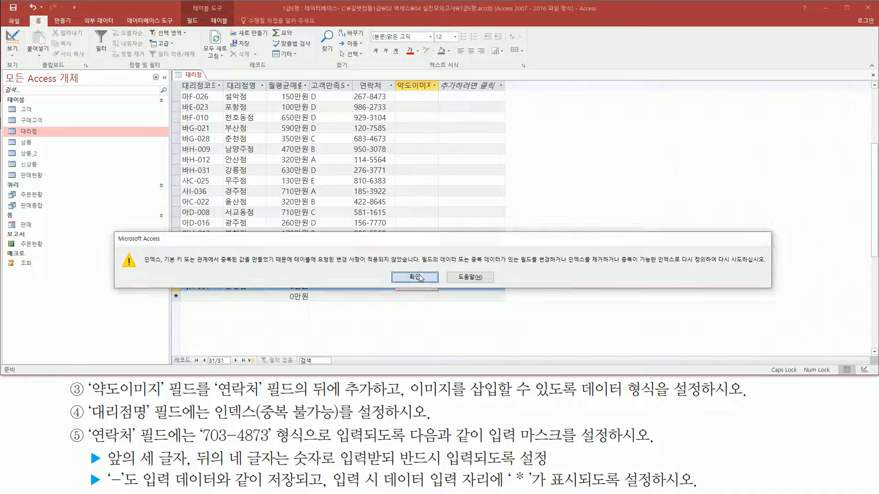
left_click_drag(220, 270, 255, 294)
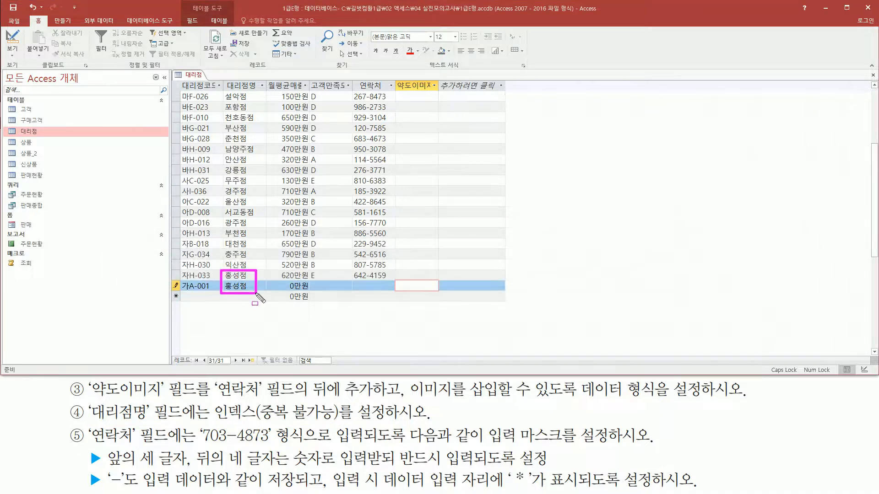
Step: Change the 대리점명 of the new record to 김포점
key("Escape")
left_click(263, 284)
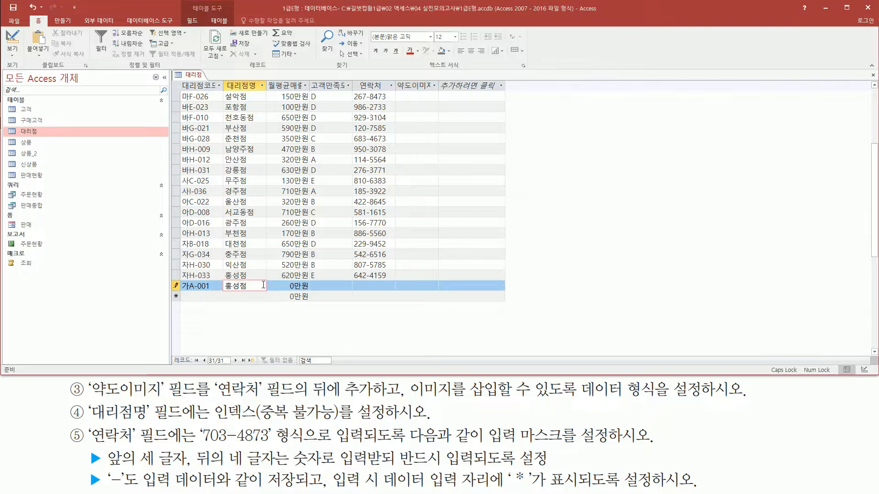
key("BackSpace")
key("BackSpace")
key("BackSpace")
type("김포")
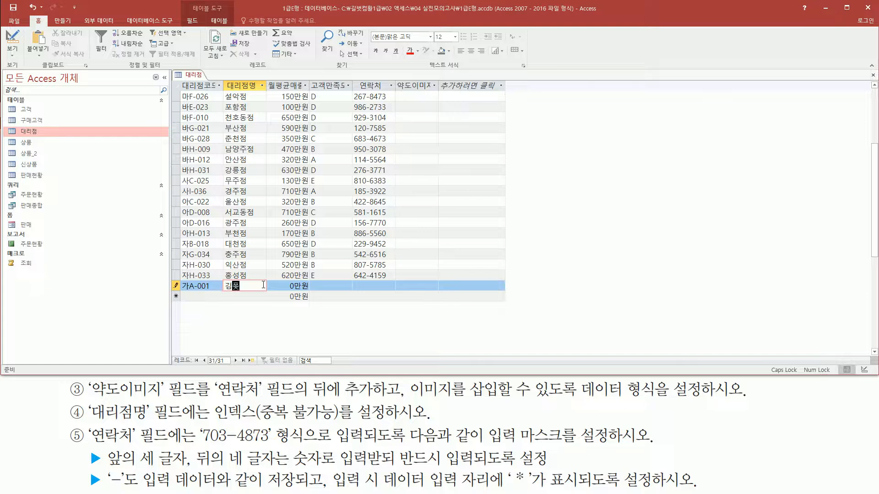
type("점")
Step: Enter a complete seven-digit phone number in the 연락처 field of the new 김포점 record, following the 703-4873 mask format
key("ctrl+2")
left_click_drag(89, 425, 139, 445)
mouse_move(198, 445)
left_mouse_down()
mouse_move(278, 443)
mouse_move(277, 424)
left_mouse_up()
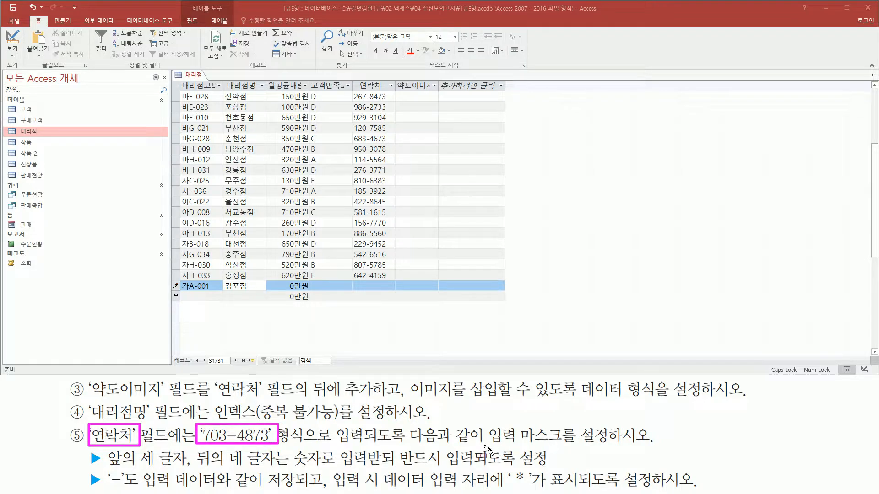
left_click_drag(480, 443, 563, 443)
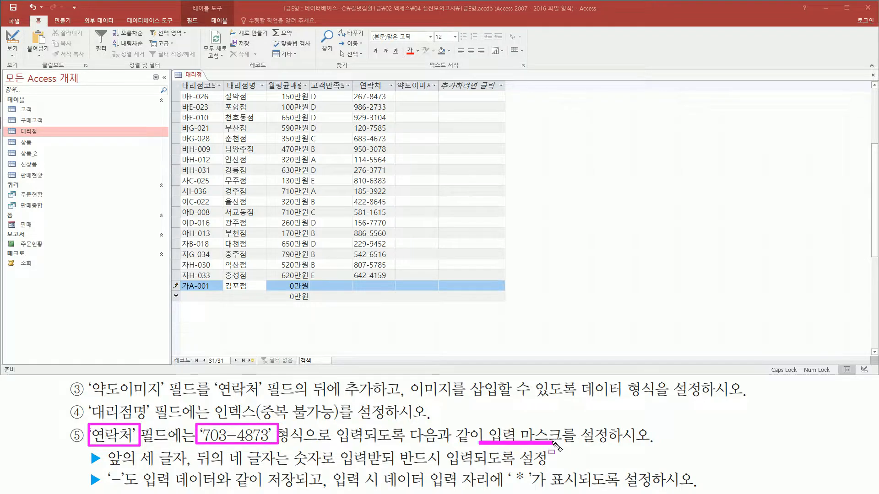
key("Escape")
left_click(366, 285)
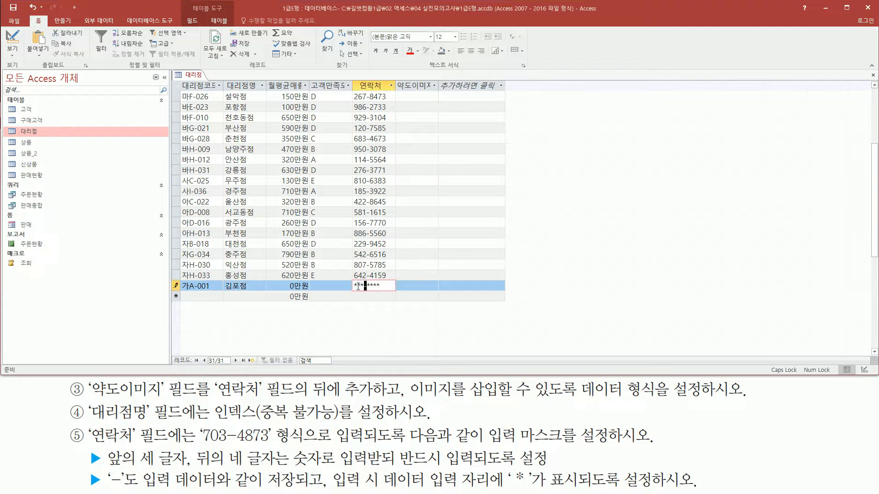
key("Escape")
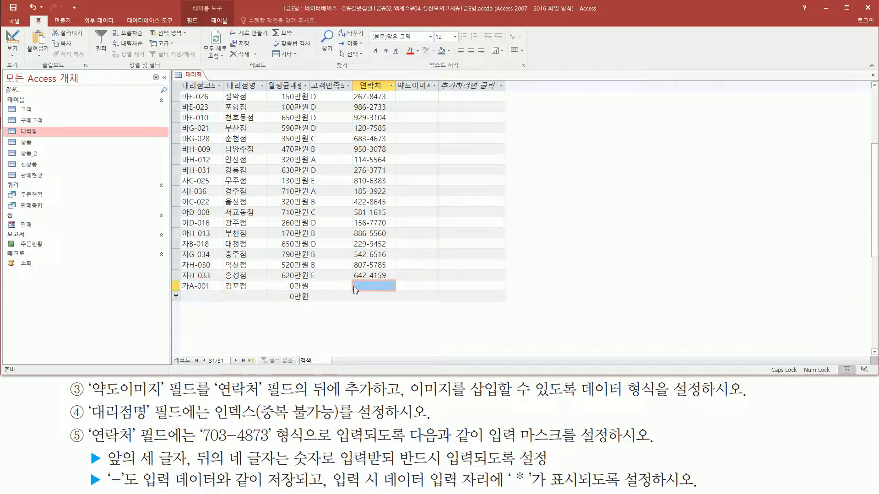
left_click(362, 287)
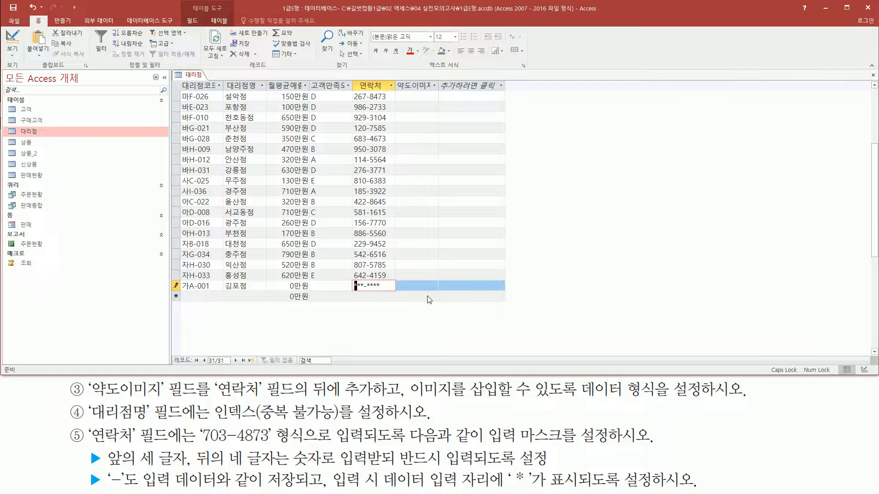
type("123-1234")
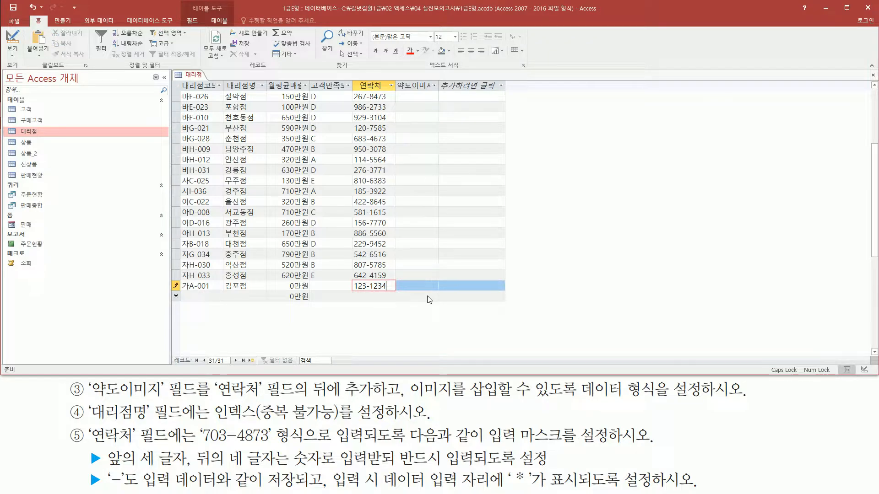
key("Tab")
Step: Try to commit the 연락처 of the 김포점 record with its last digit removed, and dismiss the input mask warning
left_click(375, 286)
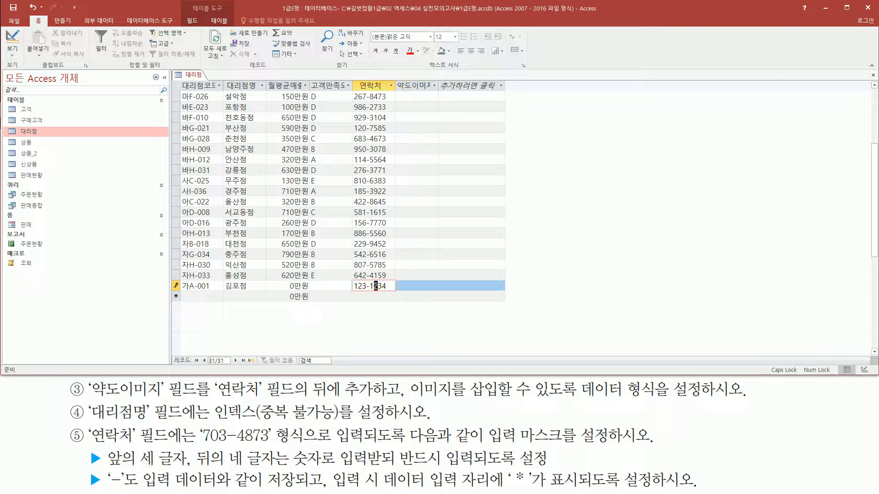
key("Left")
key("Right")
key("Right")
key("Right")
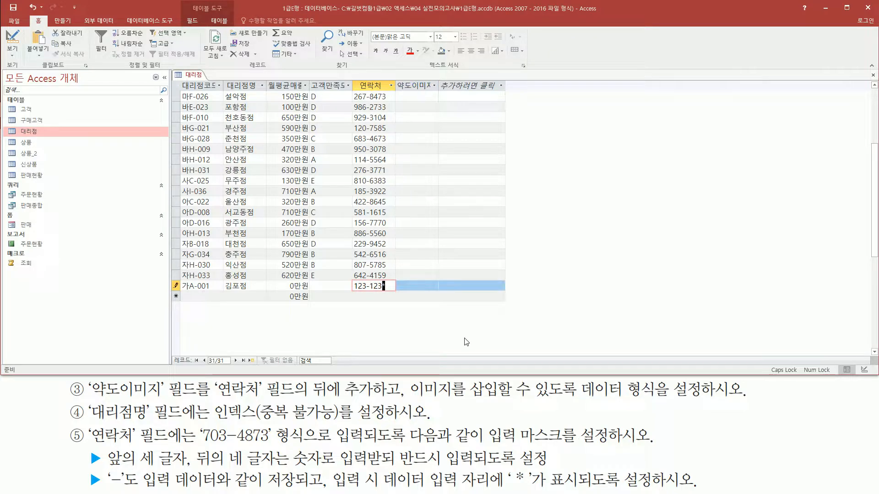
key("Return")
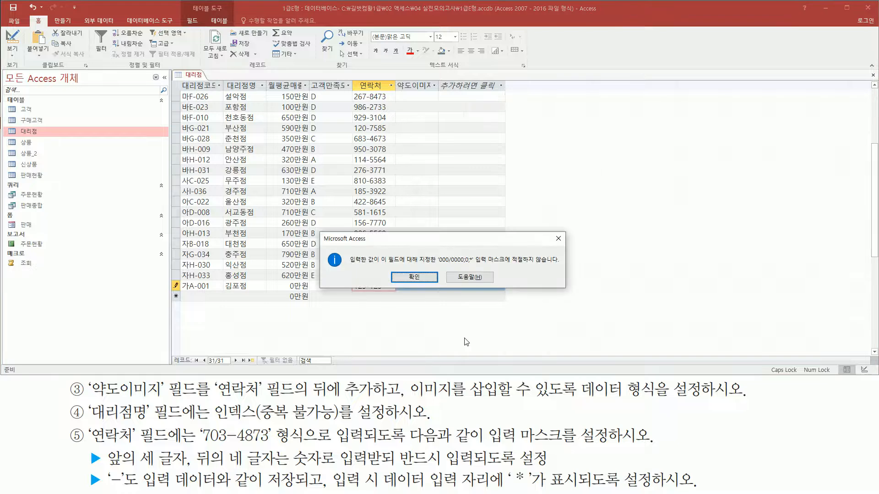
left_click_drag(498, 243, 503, 174)
left_click_drag(433, 197, 561, 197)
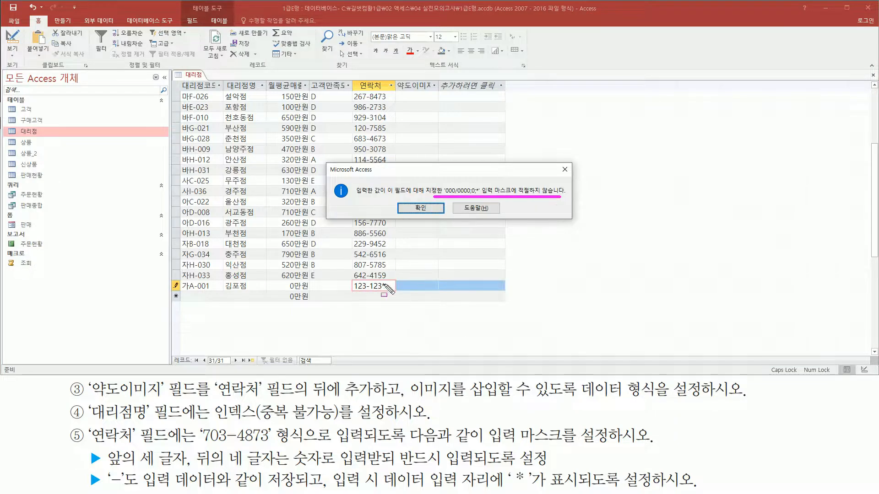
left_click_drag(368, 290, 387, 290)
left_click(428, 210)
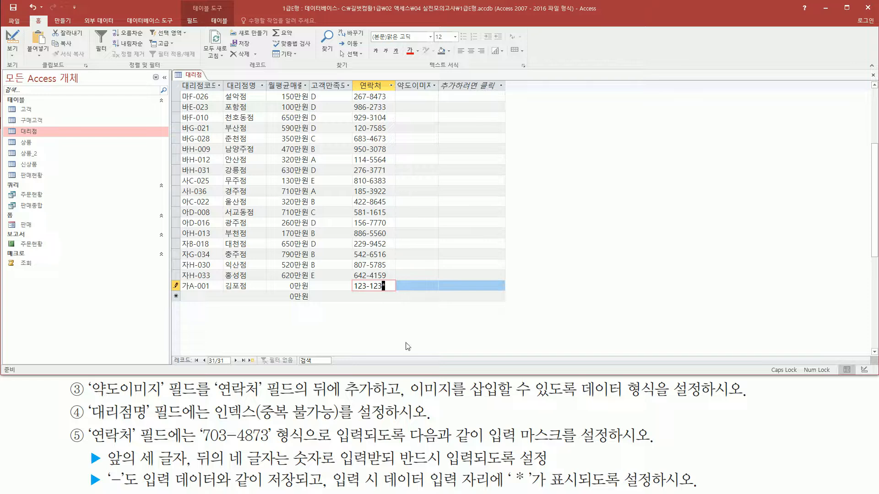
Step: Fill in the missing last digit of the 연락처 and save the 김포점 record
type("4")
key("Tab")
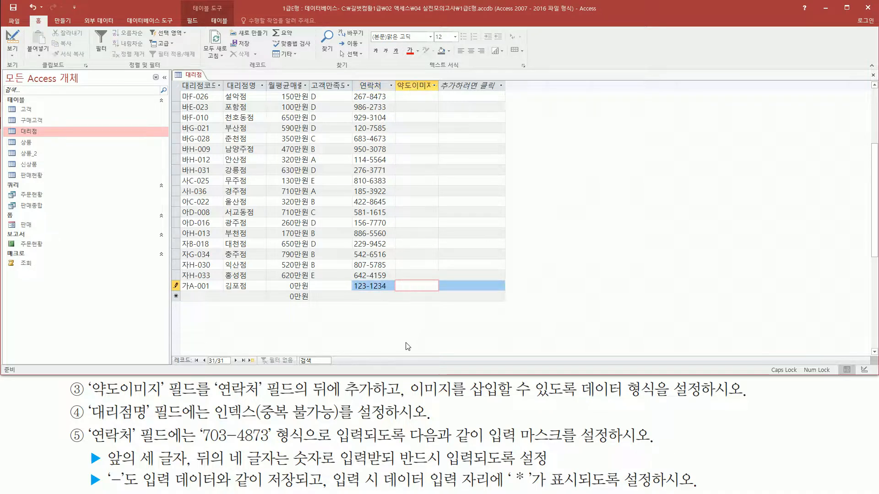
key("Tab")
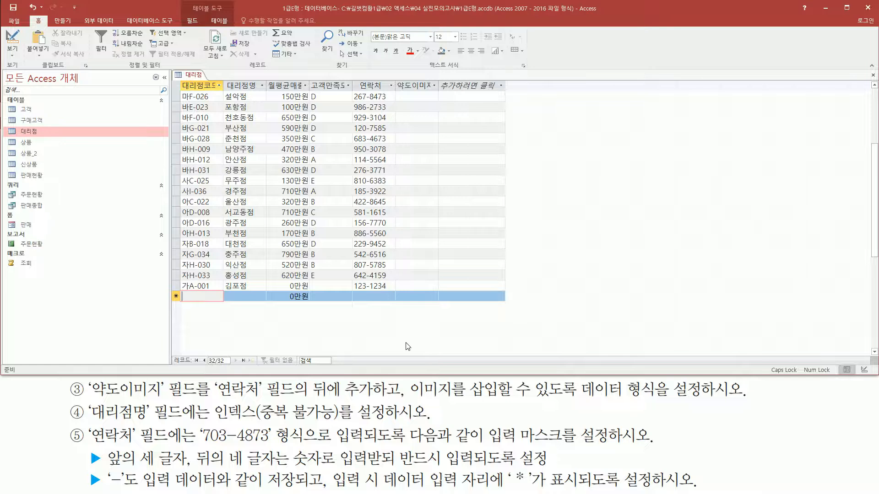
Step: Permanently delete the 가A-001 test record and close the 대리점 table
mouse_move(181, 280)
left_mouse_down()
mouse_move(410, 279)
mouse_move(409, 293)
left_mouse_up()
key("Escape")
left_click(177, 286)
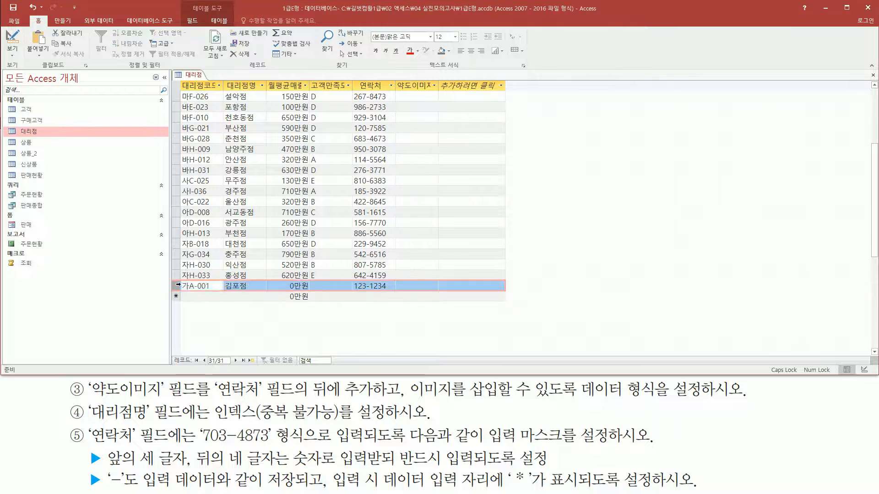
right_click(179, 286)
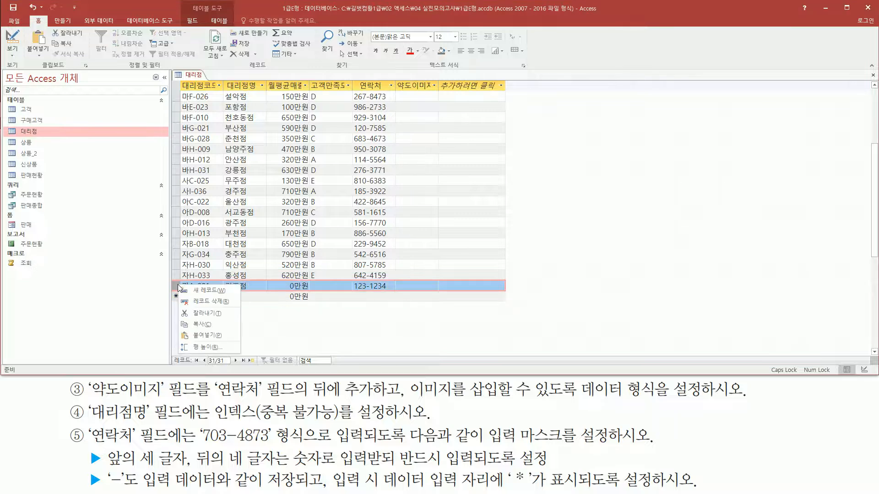
left_click(207, 301)
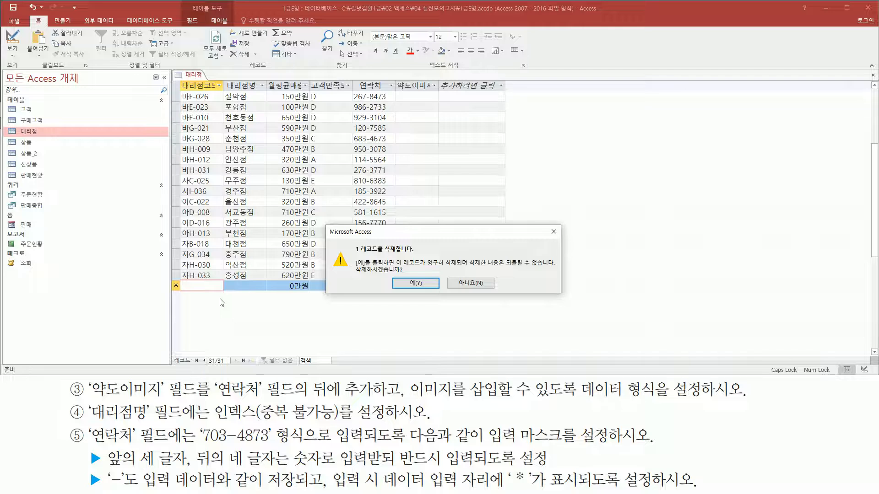
left_click_drag(354, 255, 418, 255)
mouse_move(352, 274)
left_mouse_down()
mouse_move(409, 274)
mouse_move(431, 291)
left_mouse_up()
key("Escape")
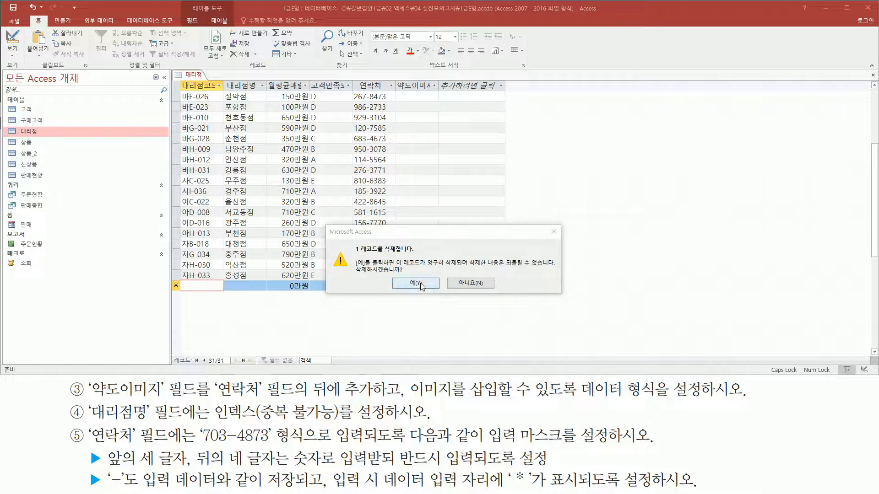
left_click(419, 283)
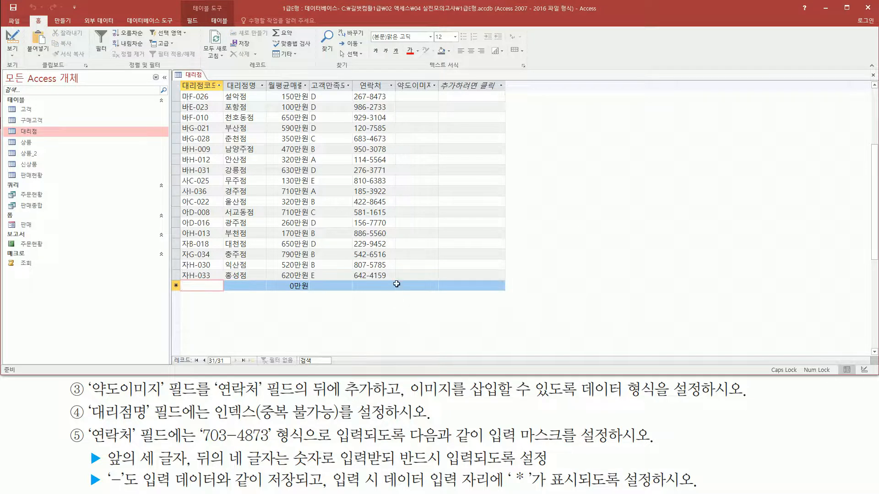
right_click(198, 76)
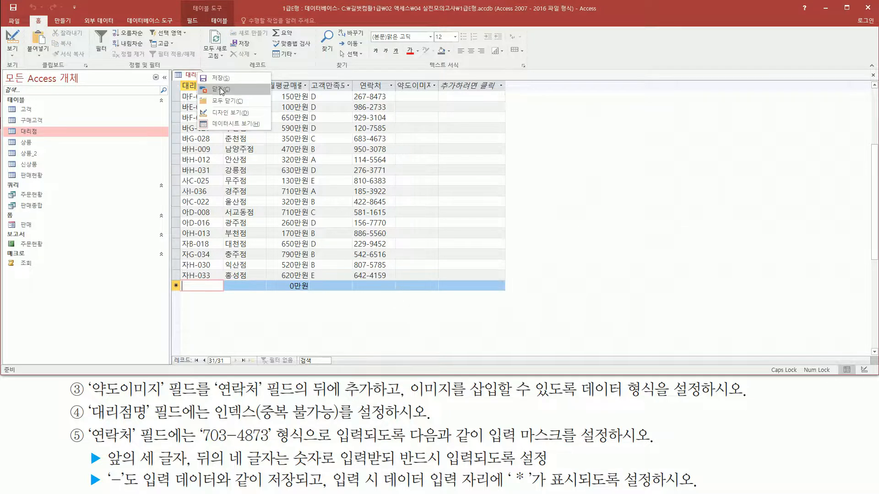
left_click(221, 90)
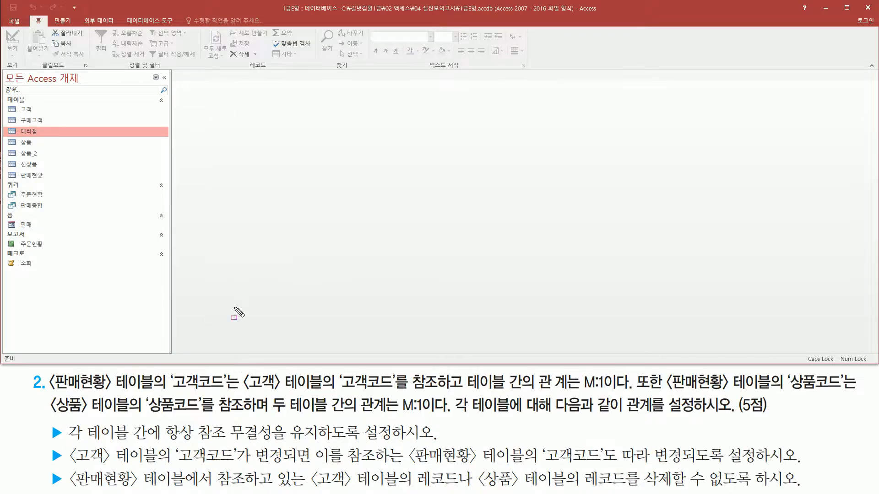
Step: Open the database's relationships window for linking 판매현황 with 고객 and 상품 as task 2 asks
mouse_move(50, 373)
left_mouse_down()
mouse_move(123, 393)
mouse_move(470, 392)
left_mouse_up()
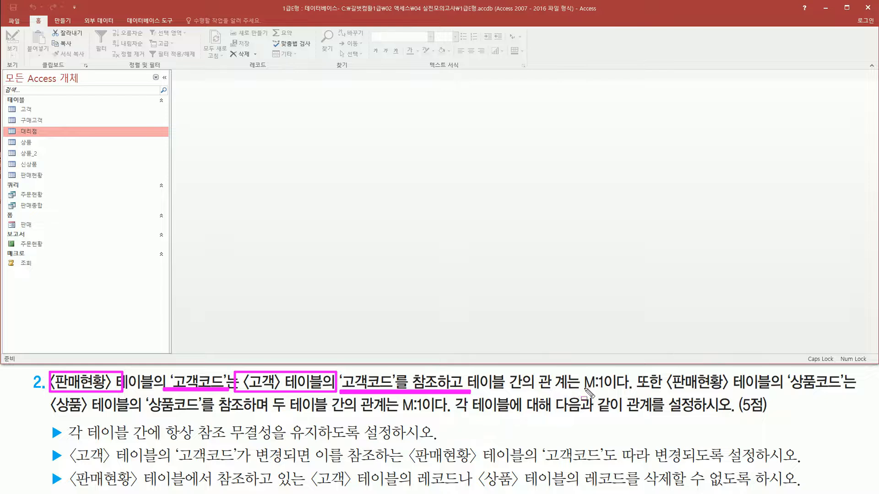
left_click_drag(579, 370, 611, 402)
left_click_drag(663, 391, 844, 396)
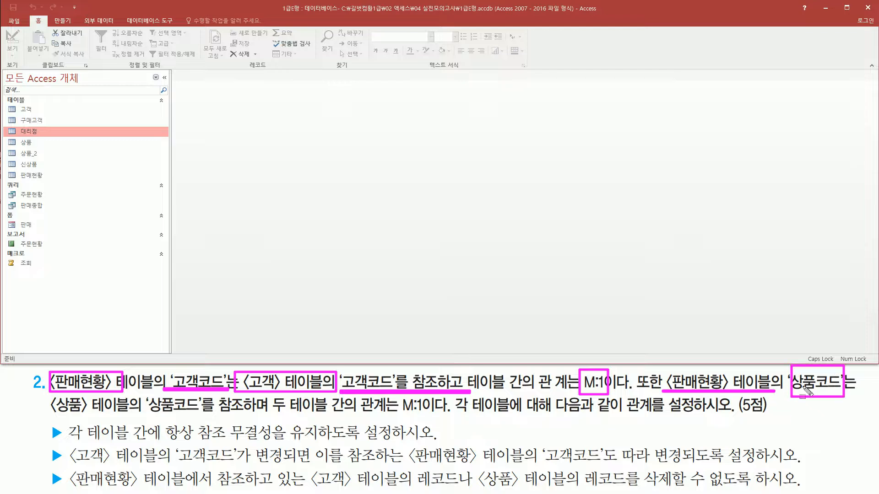
mouse_move(52, 415)
left_mouse_down()
mouse_move(231, 419)
mouse_move(223, 419)
left_mouse_up()
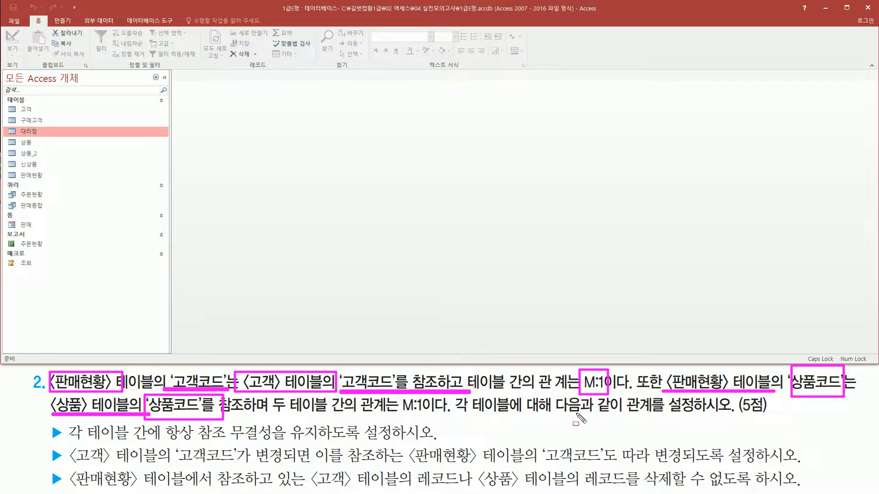
left_click_drag(467, 414, 736, 413)
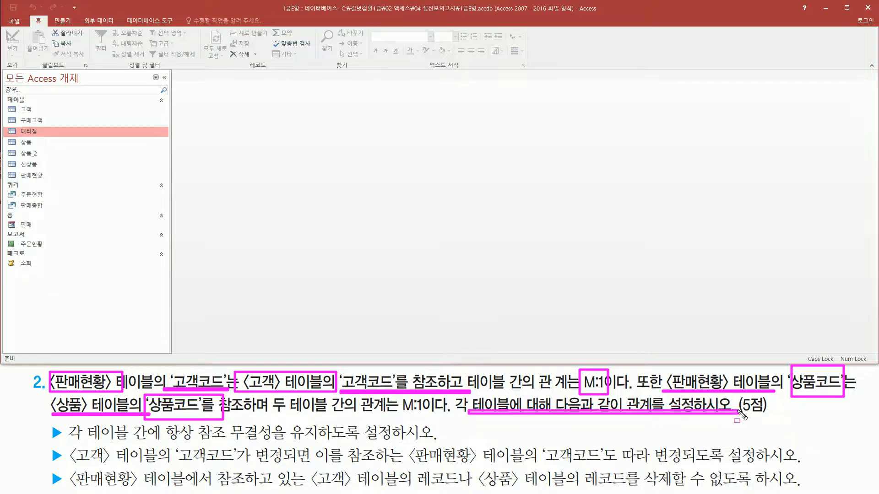
key("Escape")
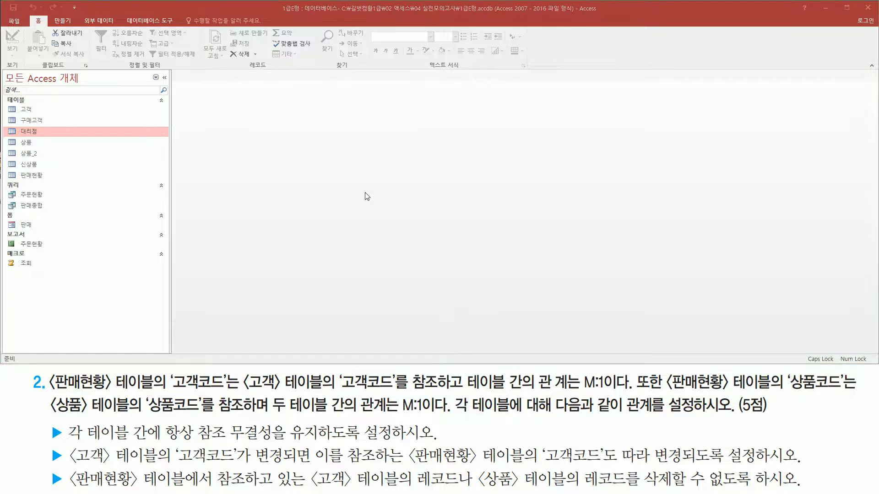
left_click_drag(124, 13, 175, 28)
key("Escape")
left_click(148, 21)
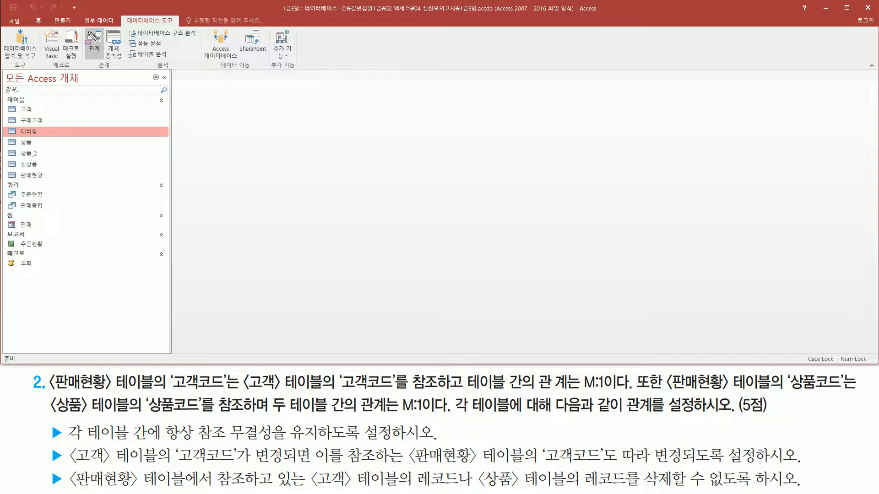
left_click(93, 41)
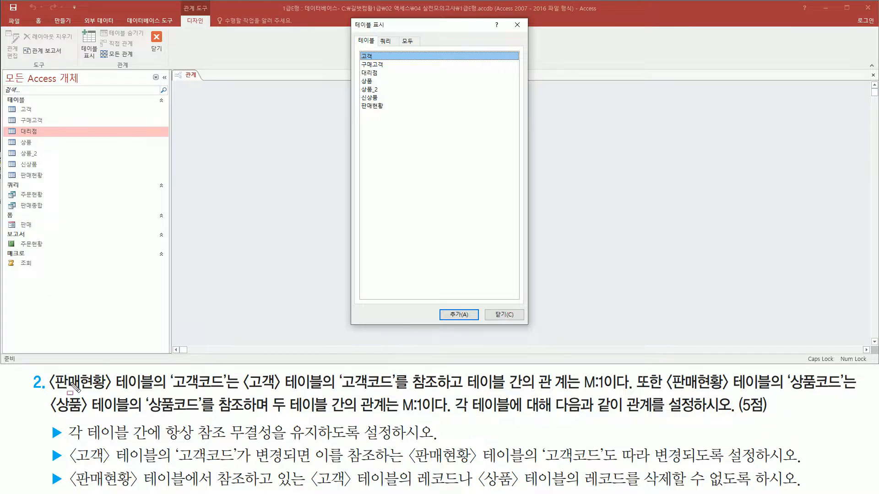
Step: Add the 판매현황, 고객 and 상품 tables to the relationships layout and close the table list
left_click_drag(51, 392, 106, 392)
left_click_drag(239, 393, 280, 393)
left_click_drag(52, 417, 97, 417)
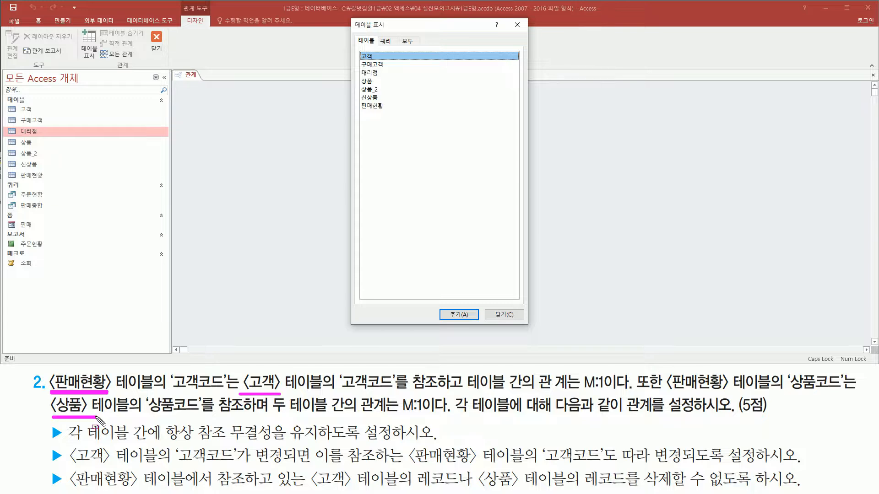
key("Escape")
left_click(383, 106)
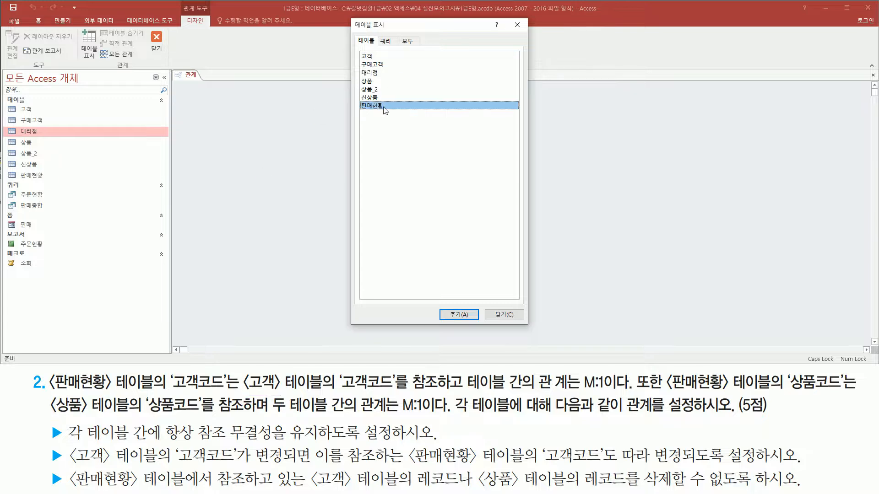
double_click(384, 106)
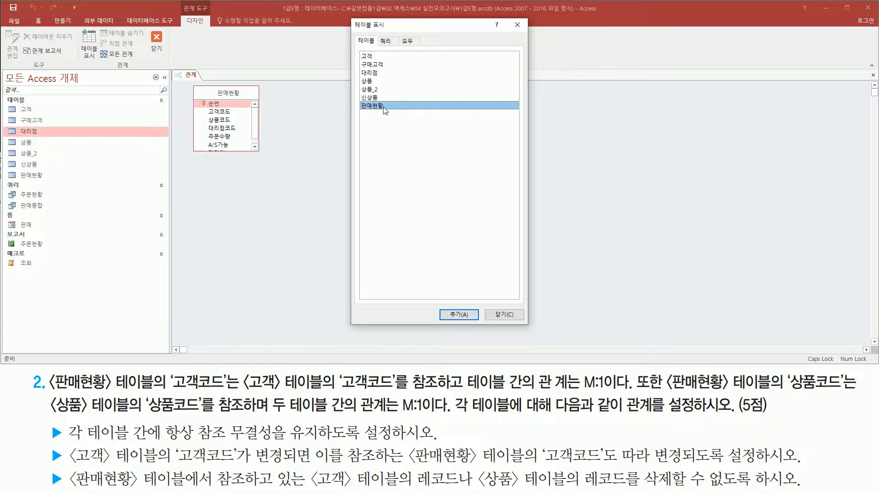
double_click(378, 57)
left_click(371, 81)
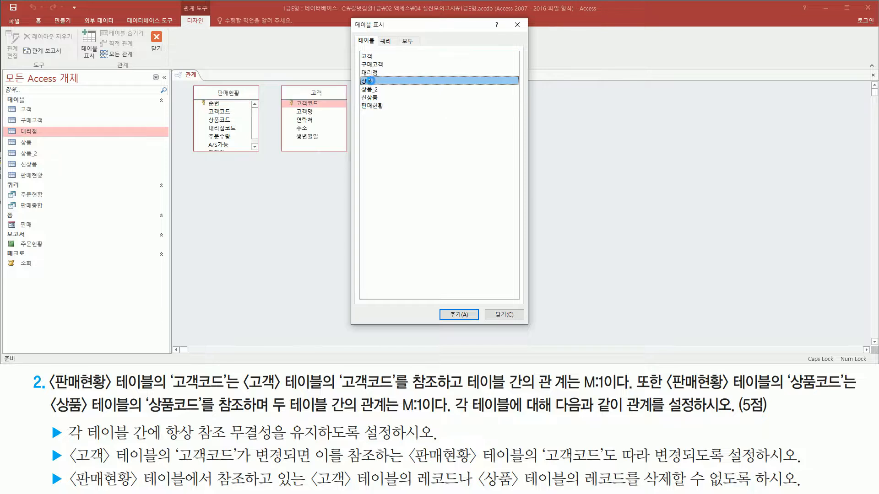
double_click(372, 82)
left_click_drag(390, 25, 500, 34)
left_click_drag(183, 81, 442, 159)
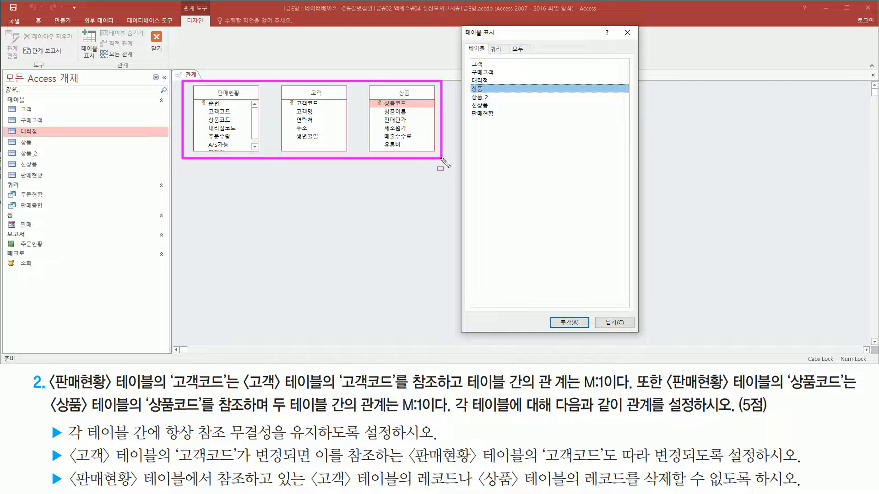
left_click_drag(620, 25, 637, 42)
key("Escape")
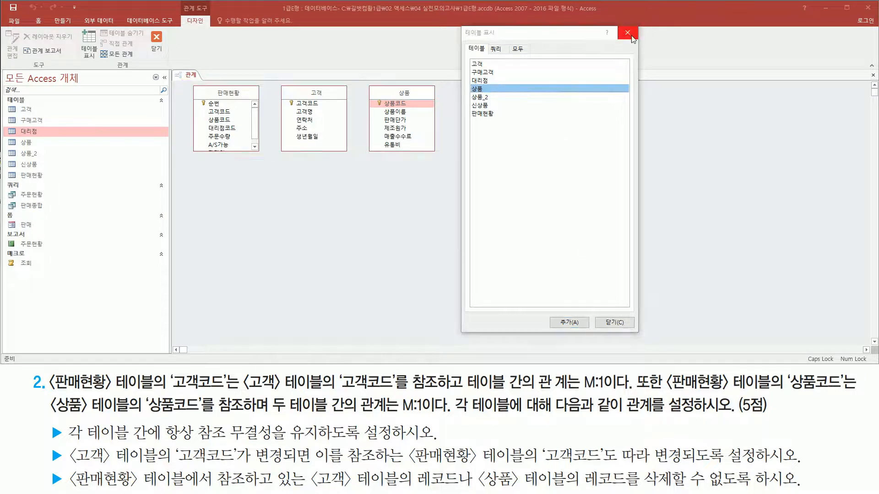
left_click(627, 32)
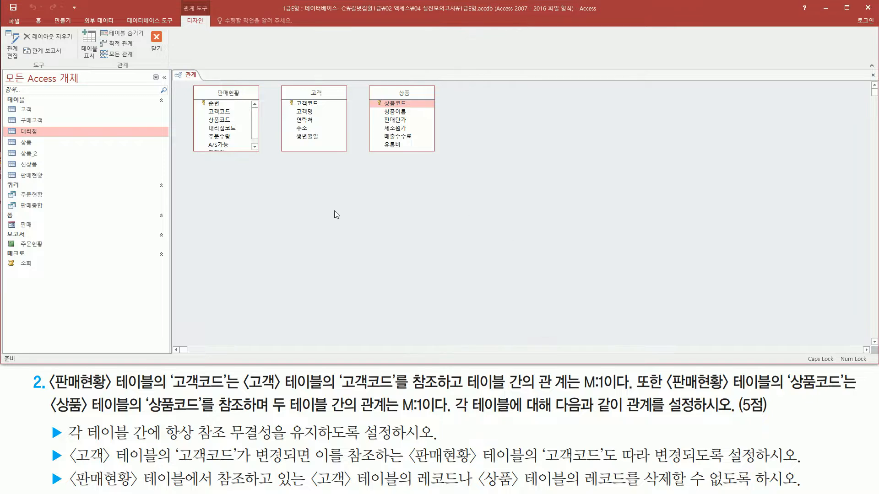
mouse_move(47, 367)
left_mouse_down()
mouse_move(141, 394)
mouse_move(230, 392)
left_mouse_up()
mouse_move(191, 85)
left_mouse_down()
mouse_move(245, 153)
mouse_move(259, 153)
left_mouse_up()
left_click_drag(207, 106, 234, 117)
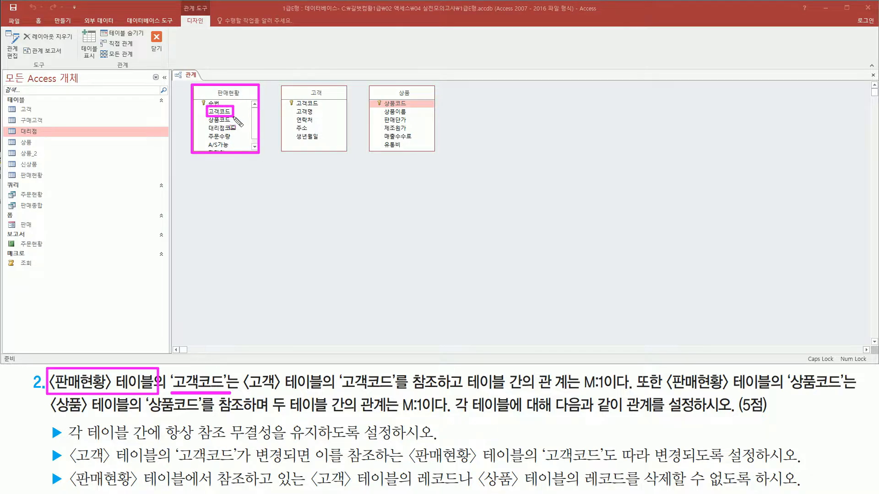
mouse_move(240, 369)
left_mouse_down()
mouse_move(285, 392)
mouse_move(400, 392)
left_mouse_up()
left_click_drag(283, 84, 345, 154)
left_click(297, 97)
left_click_drag(300, 98, 328, 109)
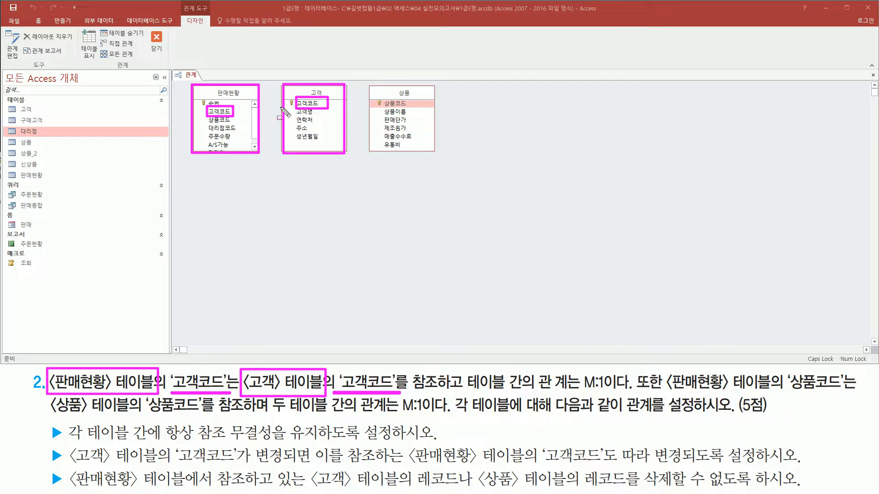
key("Escape")
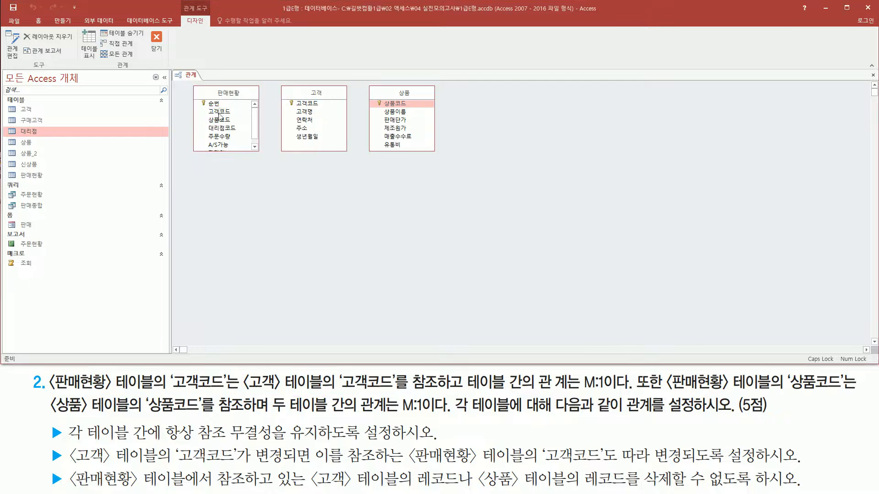
Step: Link the 고객코드 field of 판매현황 to the 고객코드 field of 고객, opening the relationship's settings
left_click(217, 113)
left_click_drag(213, 117, 310, 105)
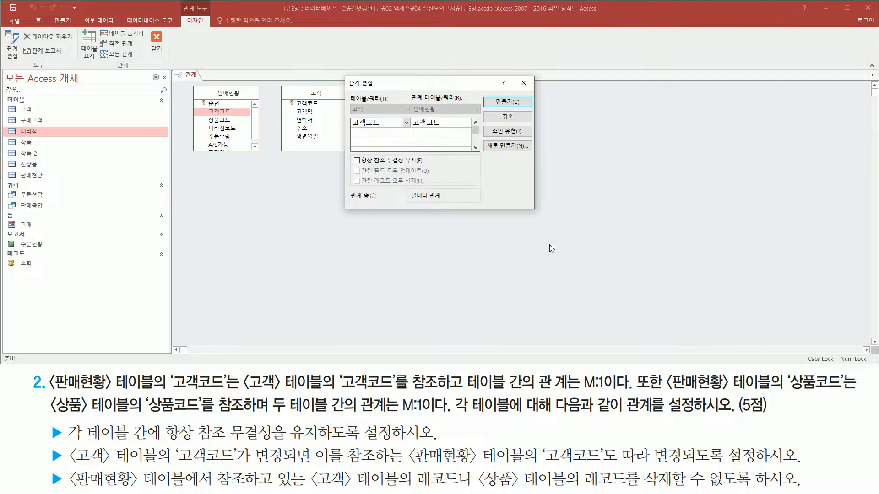
mouse_move(345, 74)
left_mouse_down()
mouse_move(372, 196)
mouse_move(505, 215)
mouse_move(539, 210)
left_mouse_up()
key("Escape")
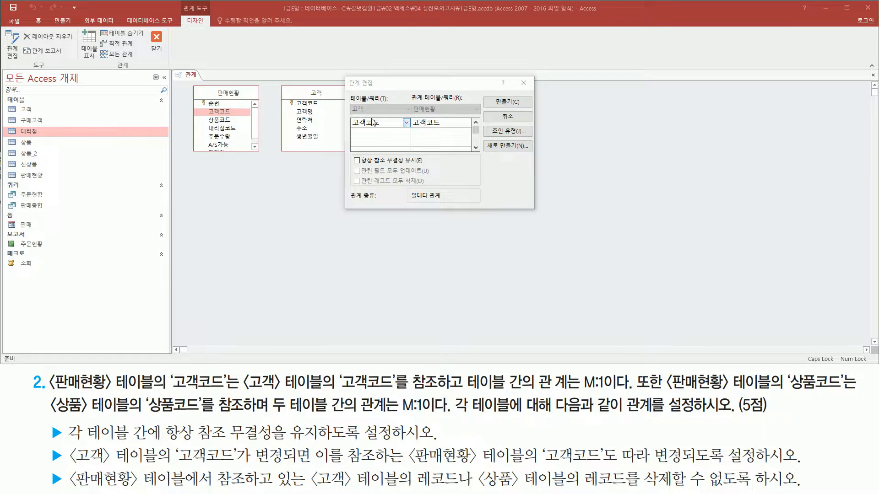
mouse_move(346, 101)
left_mouse_down()
mouse_move(368, 126)
mouse_move(397, 131)
left_mouse_up()
mouse_move(407, 97)
left_mouse_down()
mouse_move(428, 124)
mouse_move(449, 131)
left_mouse_up()
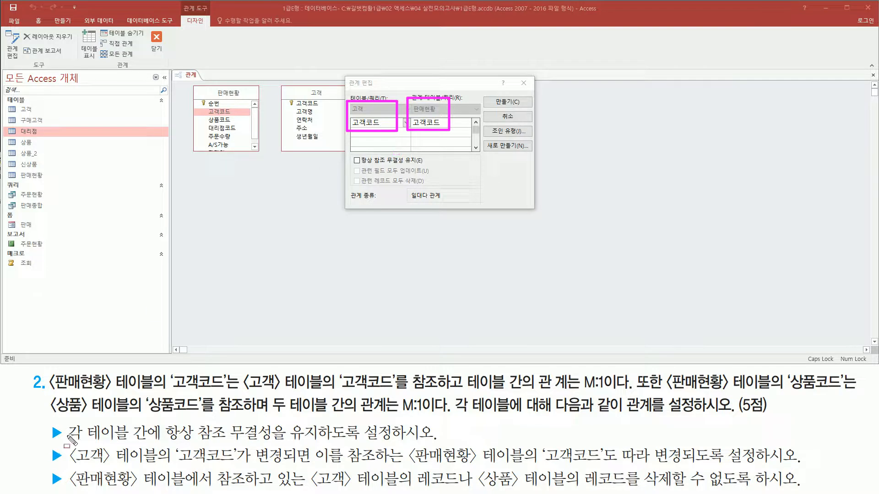
Step: Enforce referential integrity for the 고객코드 relationship between 고객 and 판매현황
left_click_drag(67, 442, 435, 442)
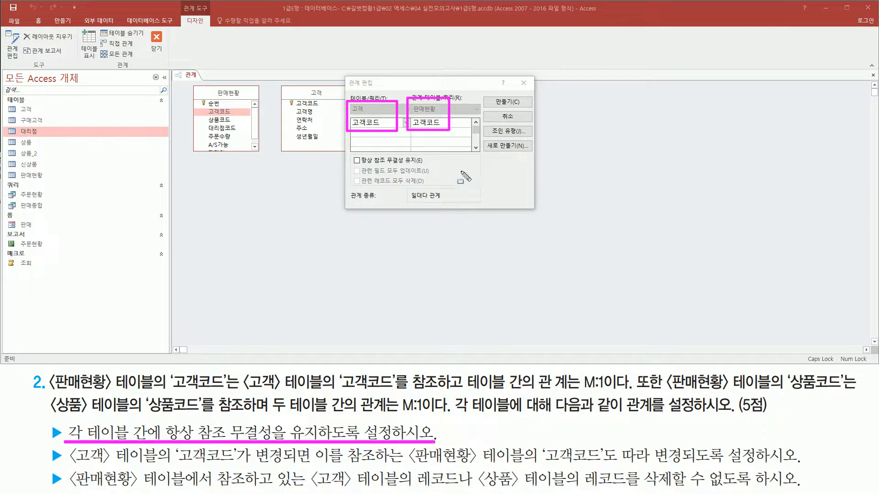
mouse_move(351, 156)
left_mouse_down()
mouse_move(380, 174)
mouse_move(427, 177)
left_mouse_up()
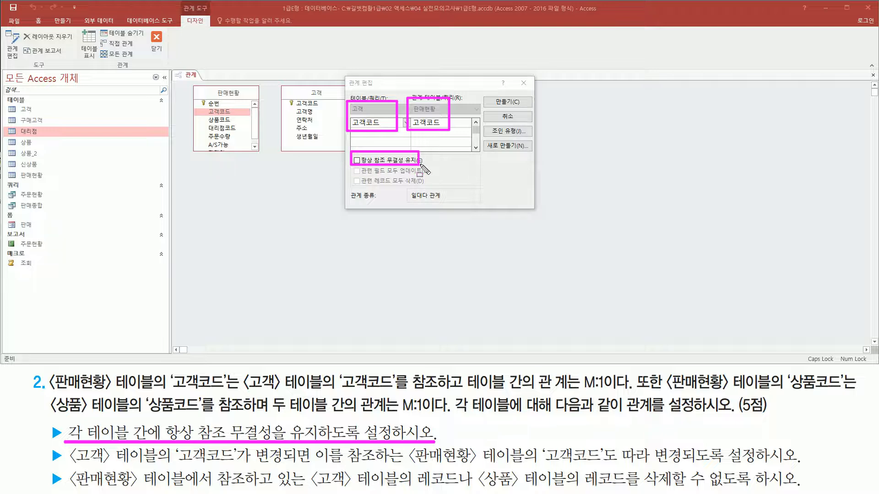
key("Escape")
left_click(362, 161)
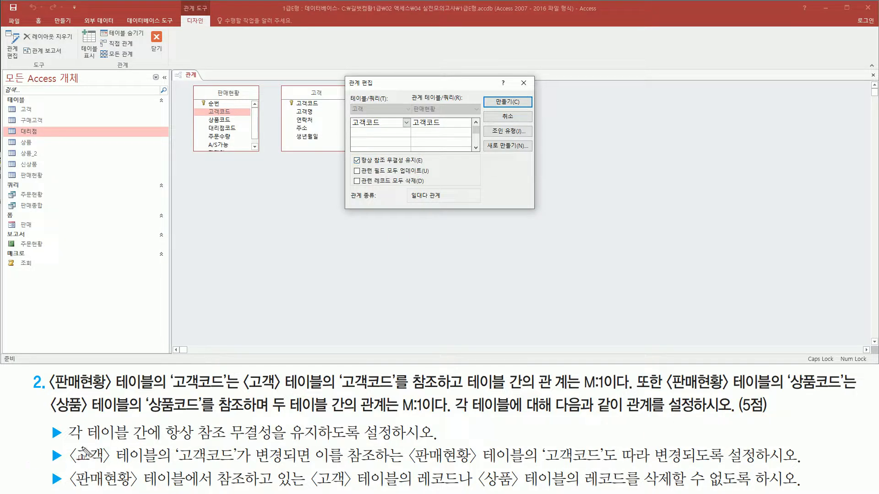
Step: Enable cascading updates of related fields so 고객코드 changes in 고객 carry over to 판매현황
mouse_move(68, 444)
left_mouse_down()
mouse_move(169, 465)
mouse_move(307, 463)
left_mouse_up()
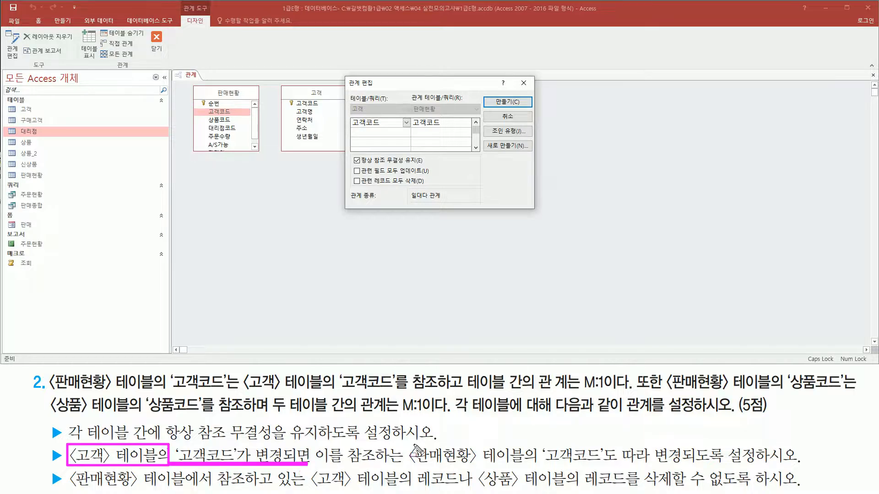
mouse_move(407, 443)
left_mouse_down()
mouse_move(484, 451)
mouse_move(487, 466)
mouse_move(803, 471)
left_mouse_up()
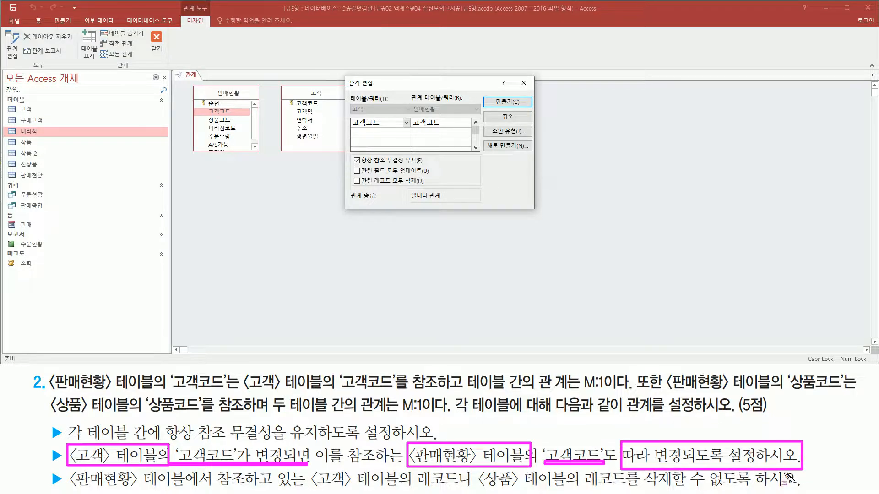
mouse_move(349, 101)
left_mouse_down()
mouse_move(375, 117)
mouse_move(443, 116)
left_mouse_up()
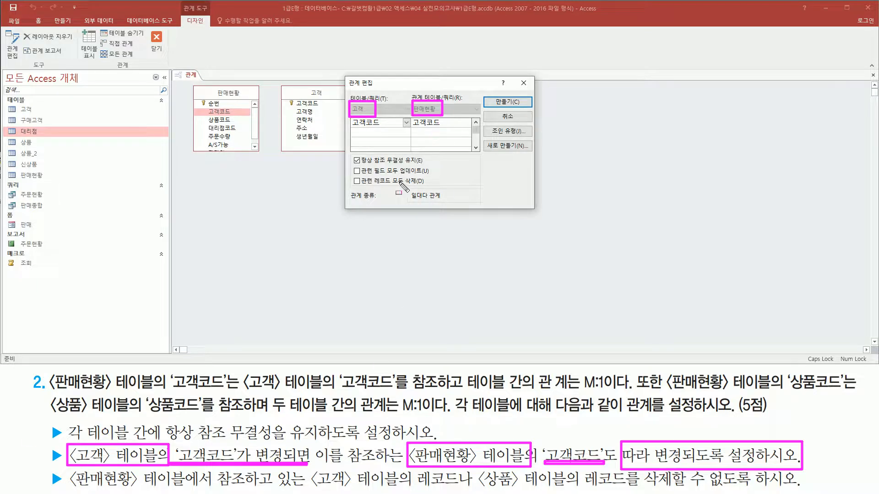
left_click_drag(360, 174, 431, 174)
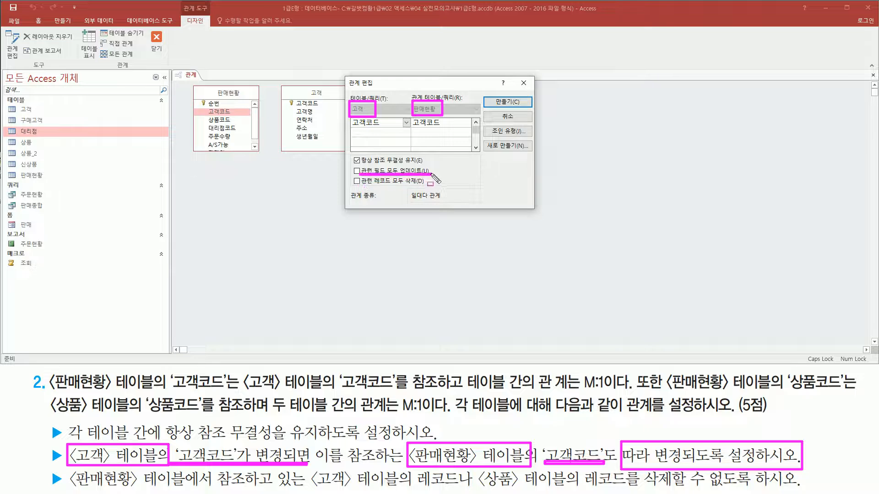
key("Escape")
left_click(359, 172)
Step: Create the 고객코드 relationship between 판매현황 and 고객 with the chosen integrity options
left_click_drag(351, 165, 364, 175)
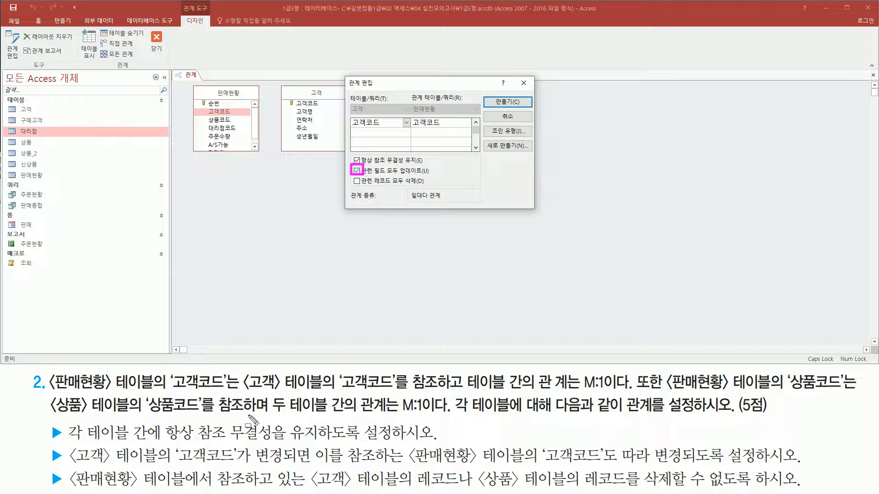
mouse_move(65, 468)
left_mouse_down()
mouse_move(176, 488)
mouse_move(466, 484)
left_mouse_up()
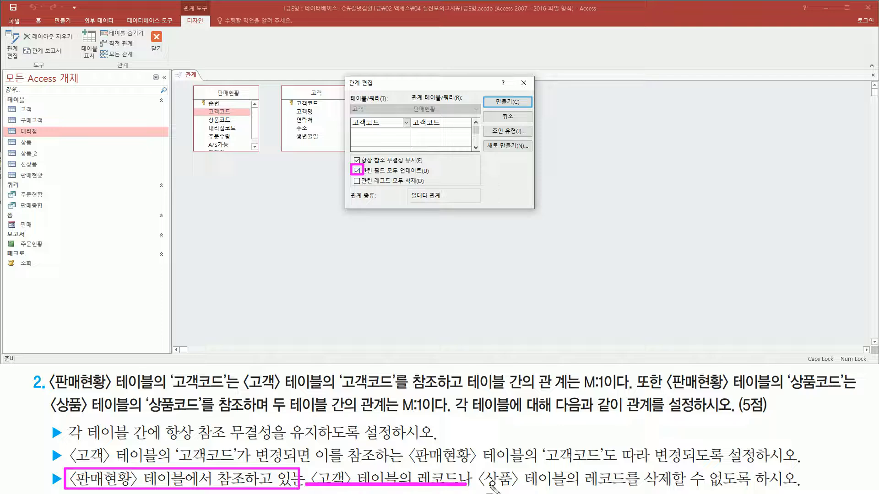
mouse_move(640, 465)
left_mouse_down()
mouse_move(688, 484)
mouse_move(804, 488)
left_mouse_up()
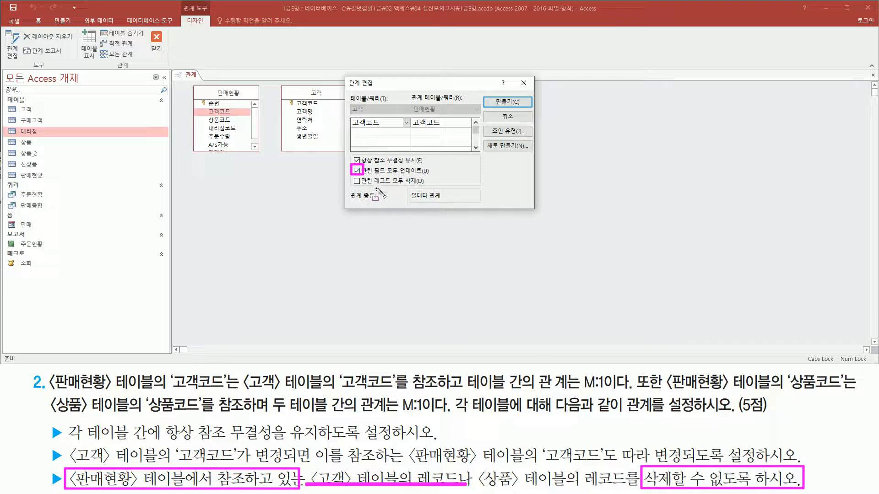
left_click_drag(361, 186, 420, 185)
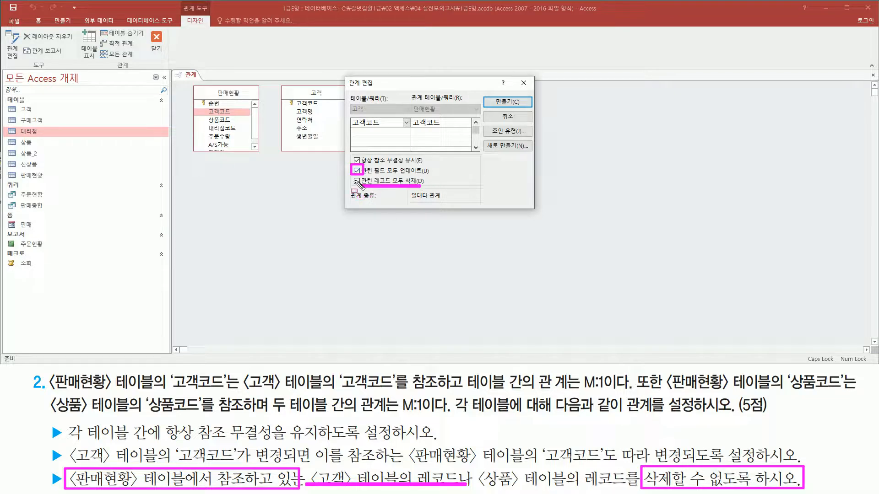
left_click_drag(352, 186, 363, 178)
key("Escape")
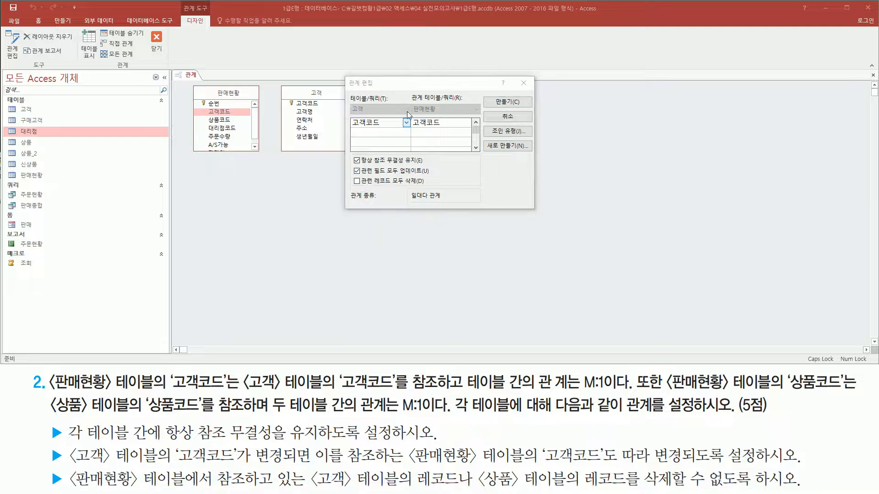
mouse_move(352, 153)
left_mouse_down()
mouse_move(364, 186)
mouse_move(438, 188)
left_mouse_up()
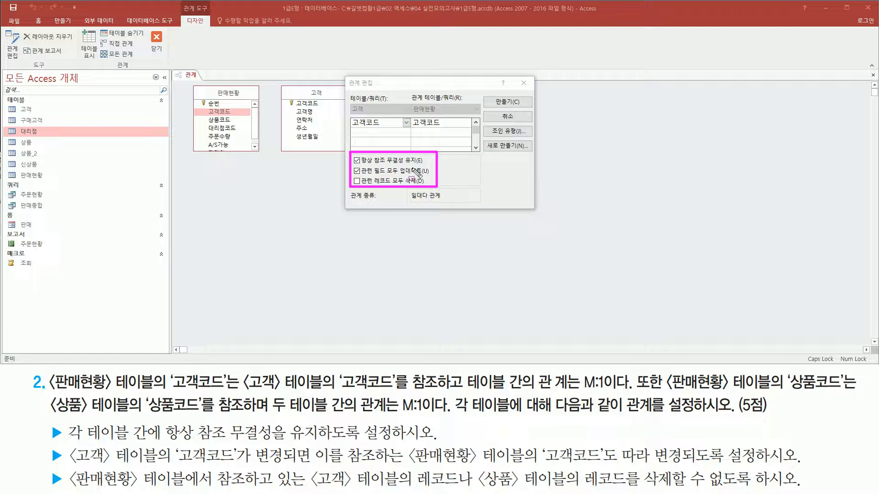
left_click_drag(489, 94, 530, 108)
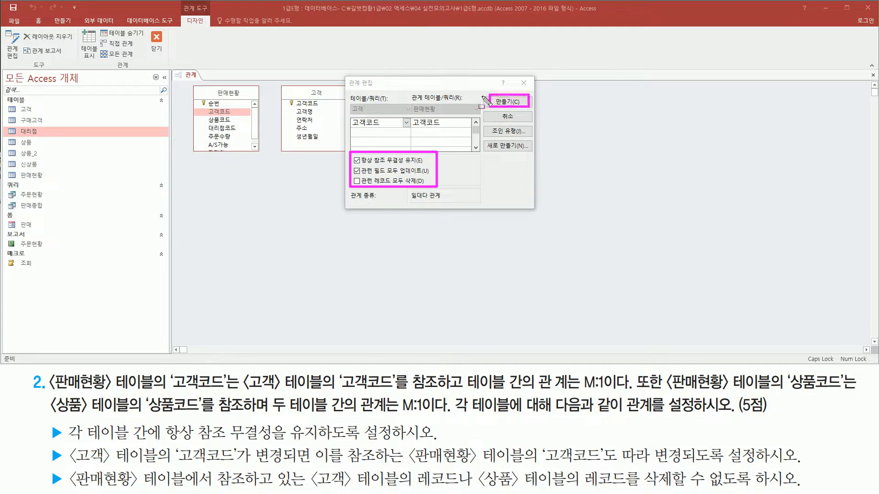
key("Escape")
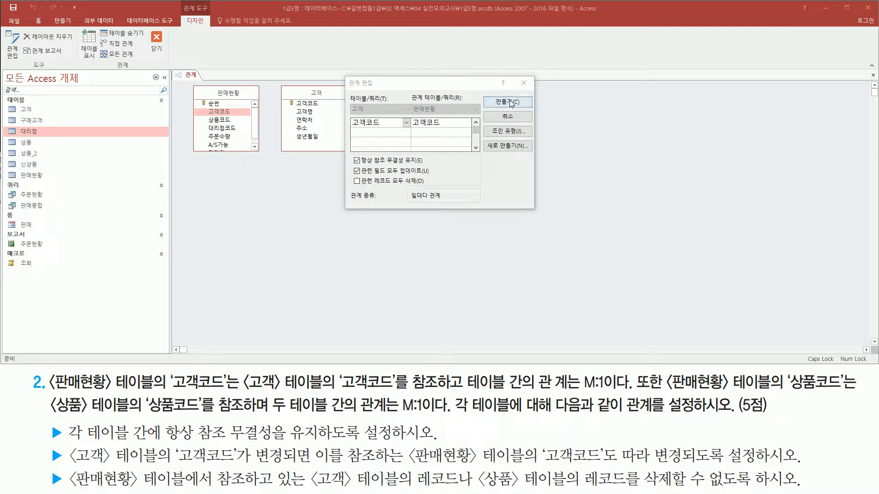
left_click(512, 103)
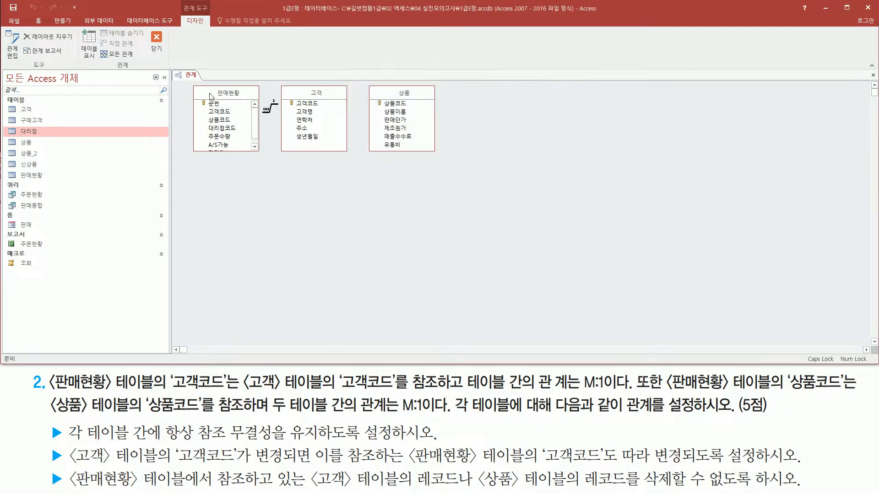
key("ctrl+2")
left_click_drag(190, 81, 351, 156)
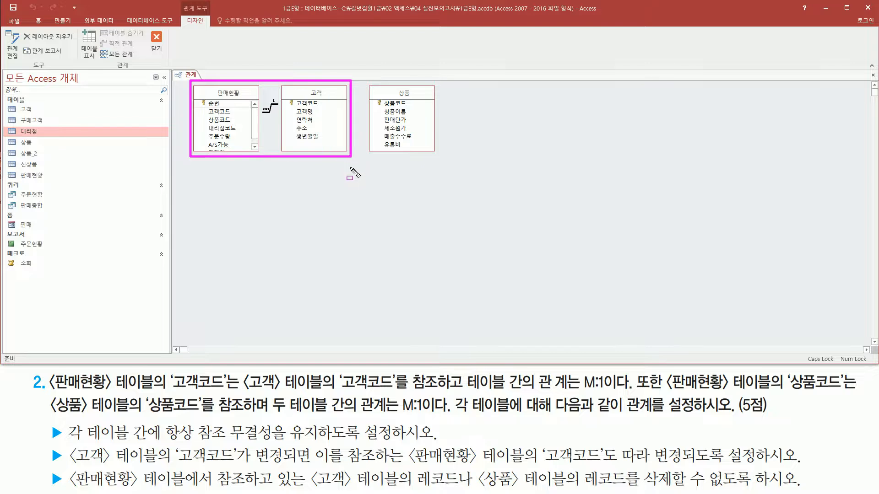
key("Escape")
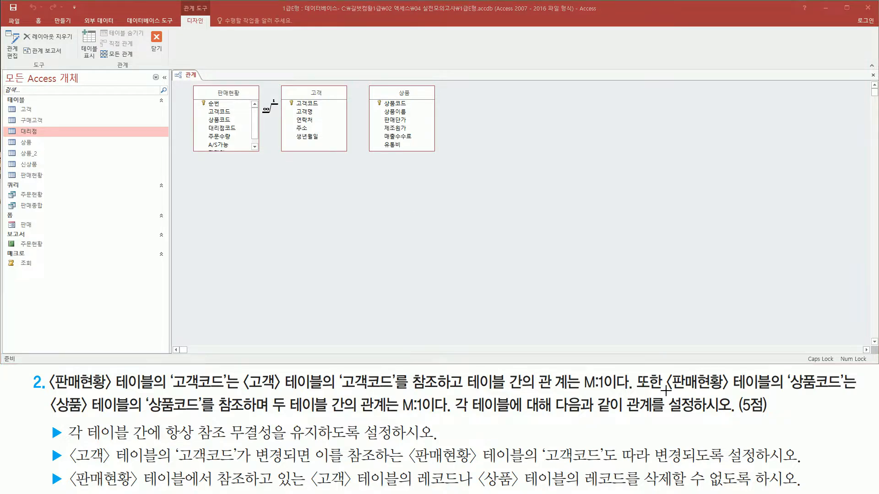
left_click_drag(665, 392, 839, 392)
left_click_drag(190, 81, 259, 155)
left_click_drag(205, 113, 236, 124)
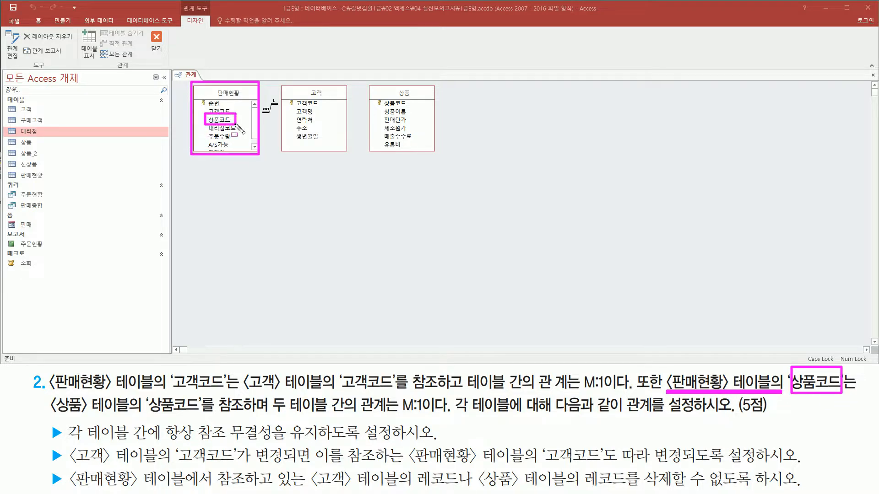
mouse_move(48, 394)
left_mouse_down()
mouse_move(121, 418)
mouse_move(213, 412)
left_mouse_up()
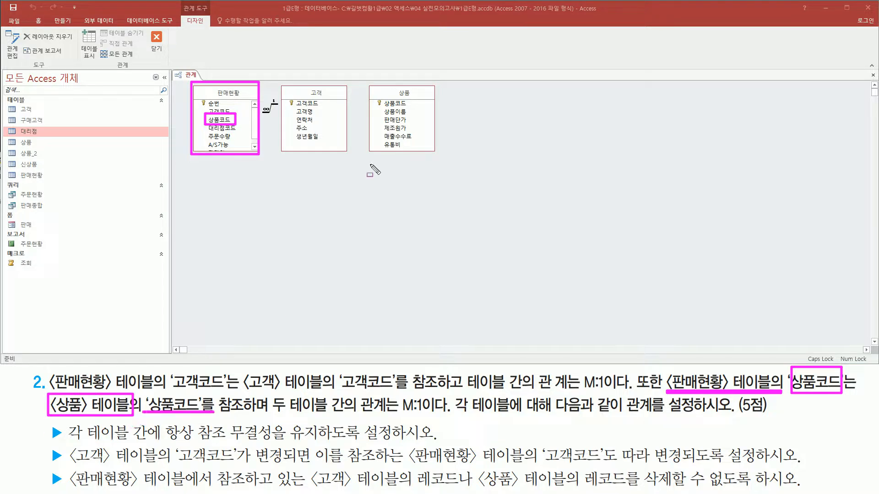
left_click_drag(362, 85, 447, 152)
left_click_drag(379, 97, 415, 108)
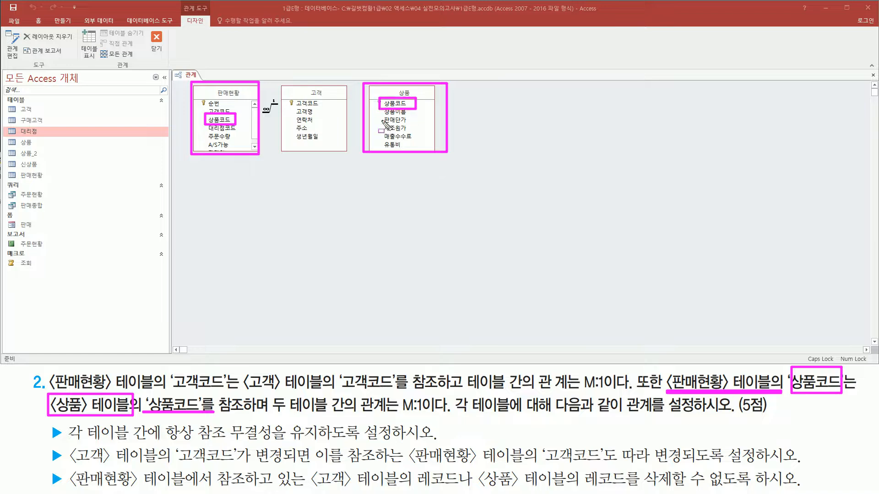
key("Escape")
Step: Link the 상품코드 field of 판매현황 to the 상품코드 field of 상품, opening the relationship's settings
left_click(223, 122)
left_click_drag(219, 123, 352, 130)
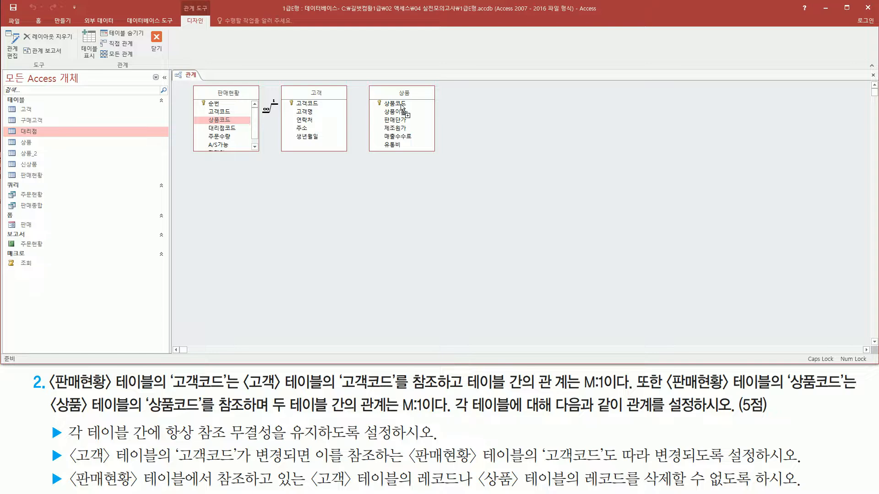
left_click_drag(400, 104, 401, 105)
mouse_move(343, 71)
left_mouse_down()
mouse_move(389, 210)
mouse_move(539, 214)
left_mouse_up()
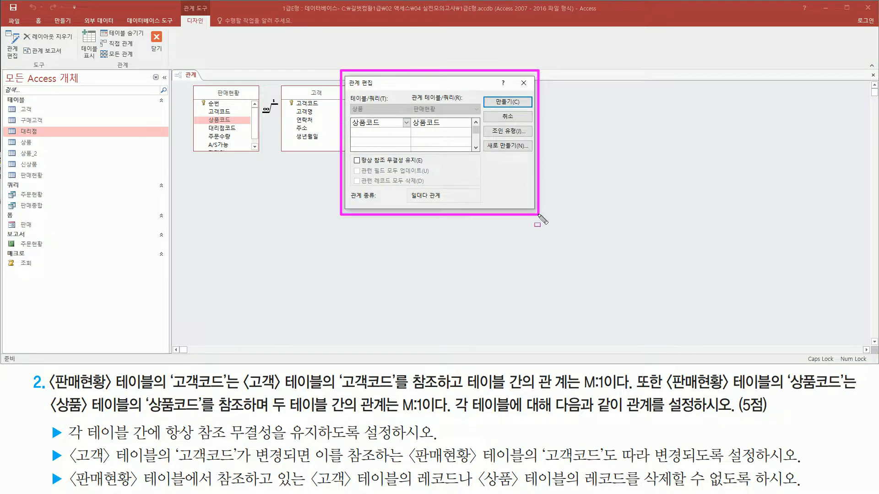
mouse_move(348, 101)
left_mouse_down()
mouse_move(358, 119)
mouse_move(385, 130)
left_mouse_up()
mouse_move(409, 102)
left_mouse_down()
mouse_move(435, 123)
mouse_move(444, 119)
mouse_move(443, 130)
left_mouse_up()
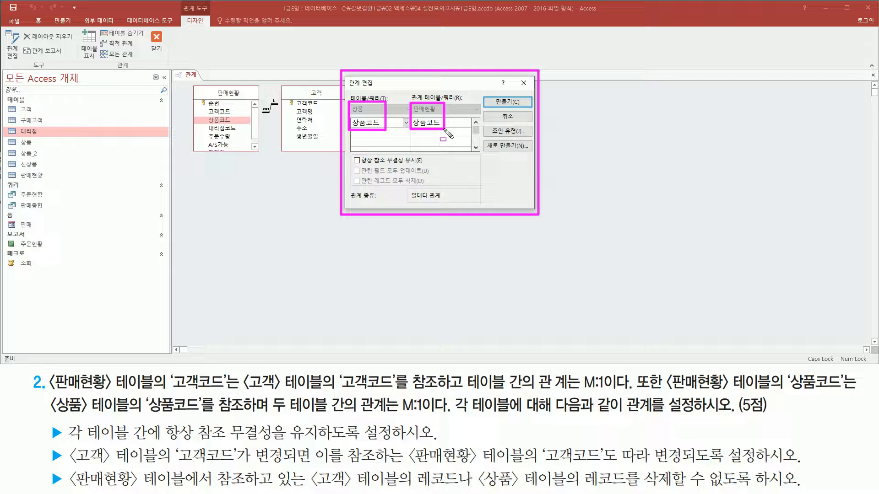
Step: Enforce referential integrity for the 상품코드 relationship between 상품 and 판매현황
left_click_drag(61, 442, 442, 443)
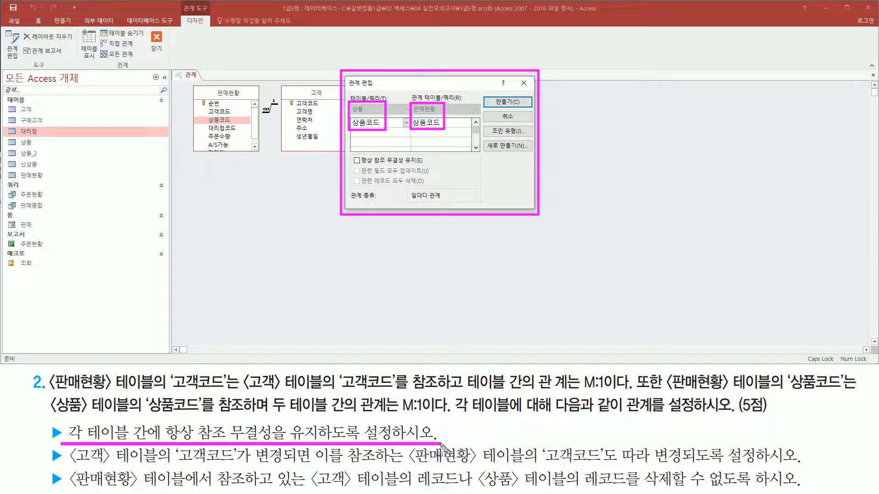
left_click_drag(351, 151, 435, 178)
key("Escape")
left_click(370, 161)
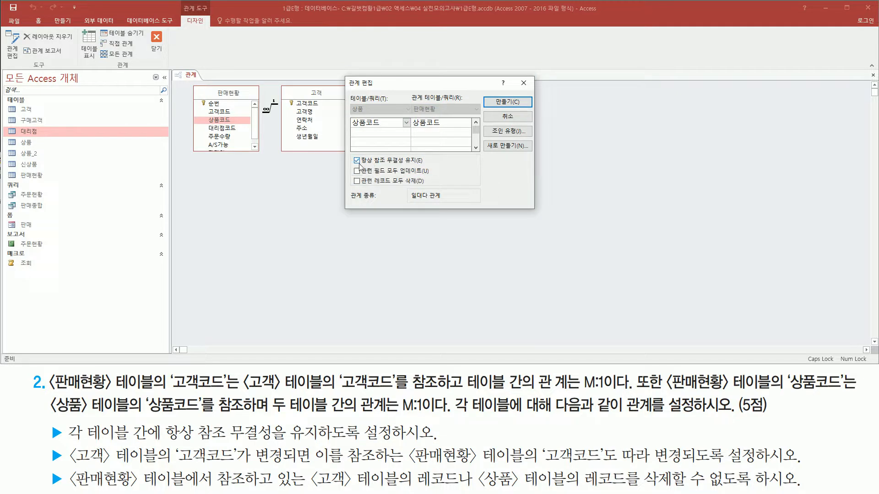
mouse_move(46, 444)
left_mouse_down()
mouse_move(68, 464)
mouse_move(151, 464)
left_mouse_up()
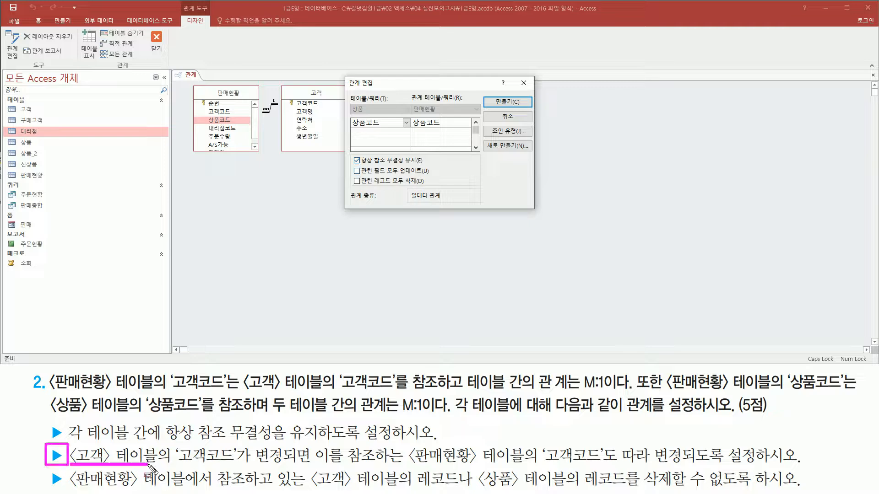
left_click_drag(409, 466, 520, 466)
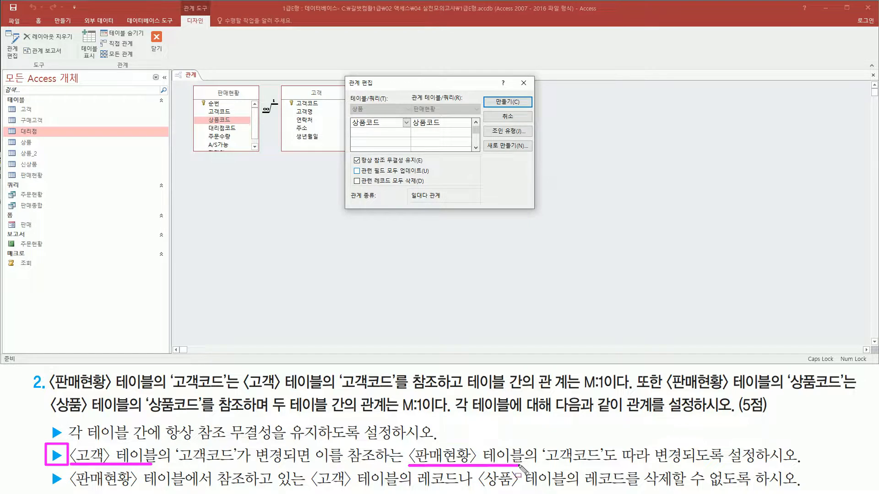
mouse_move(349, 100)
left_mouse_down()
mouse_move(376, 113)
mouse_move(442, 115)
left_mouse_up()
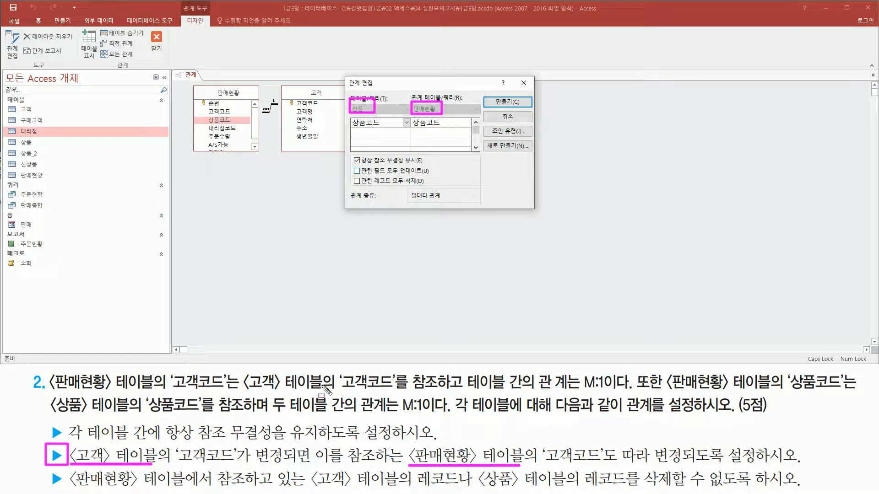
left_click_drag(39, 455, 329, 455)
left_click_drag(454, 459, 806, 455)
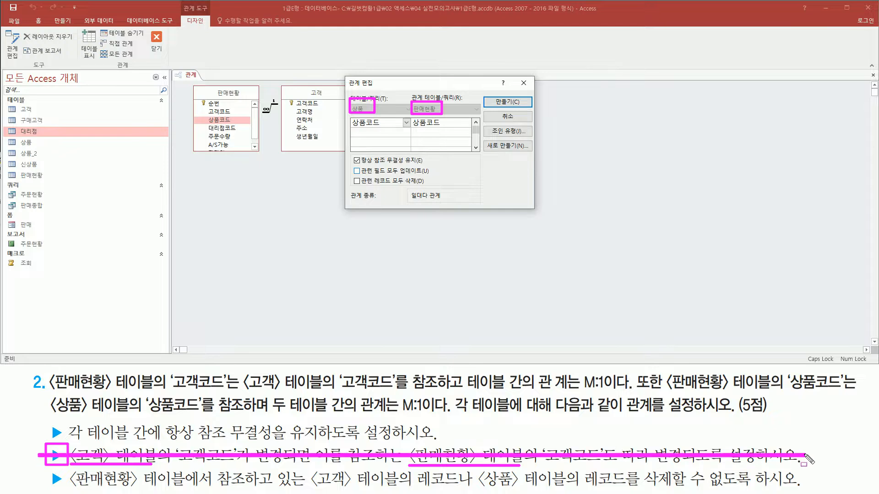
key("Escape")
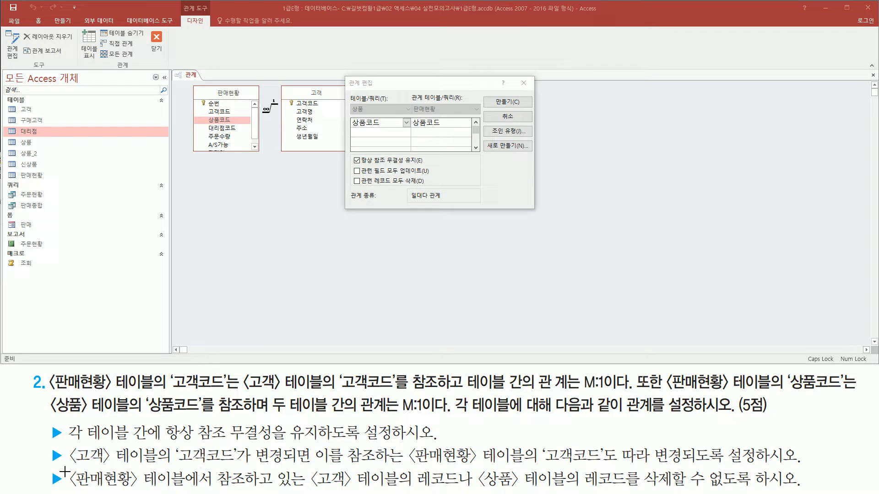
mouse_move(67, 469)
left_mouse_down()
mouse_move(137, 485)
mouse_move(306, 488)
left_mouse_up()
left_click_drag(475, 487, 578, 489)
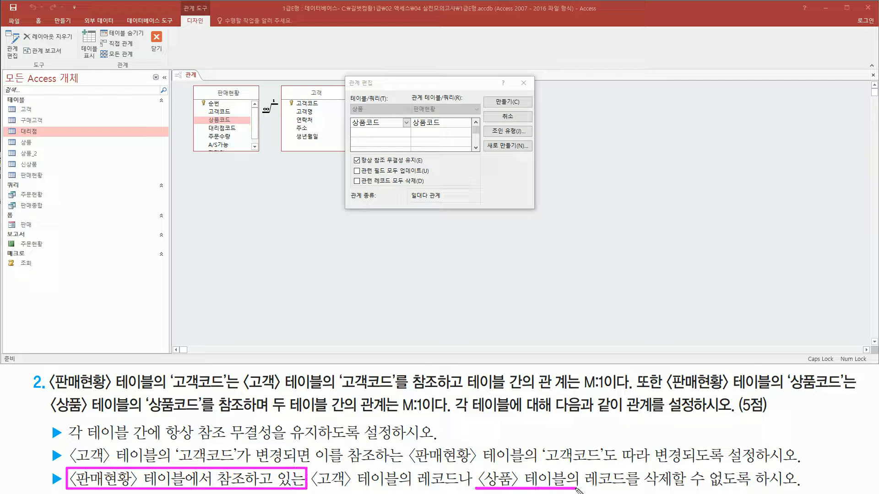
mouse_move(643, 468)
left_mouse_down()
mouse_move(709, 488)
mouse_move(803, 489)
left_mouse_up()
left_click_drag(360, 184, 425, 184)
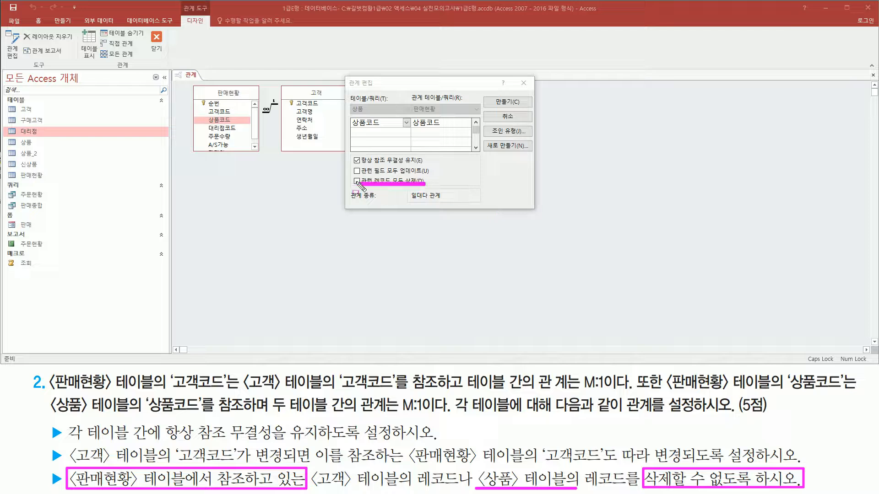
left_click_drag(350, 174, 363, 188)
key("Escape")
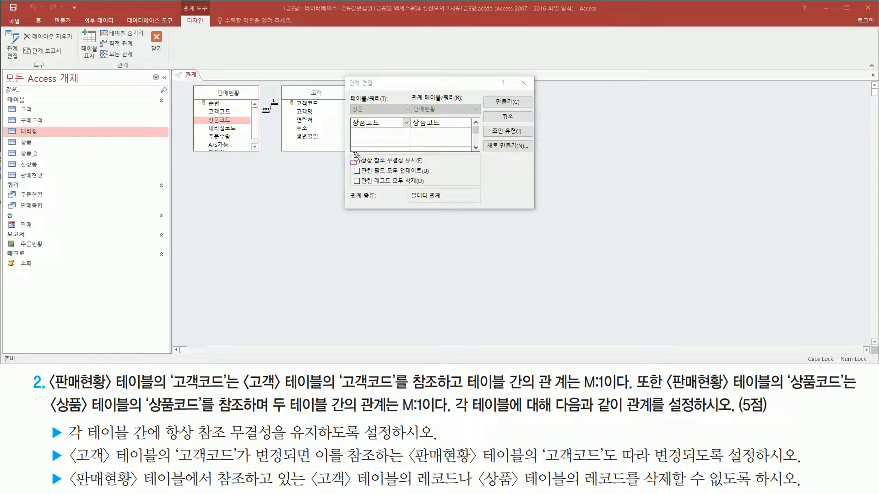
left_click_drag(351, 153, 433, 188)
left_click_drag(355, 166, 424, 165)
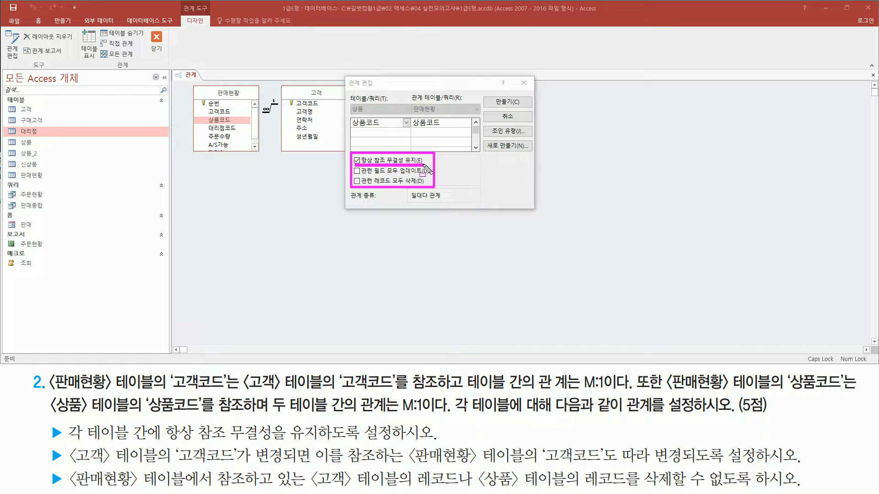
key("Escape")
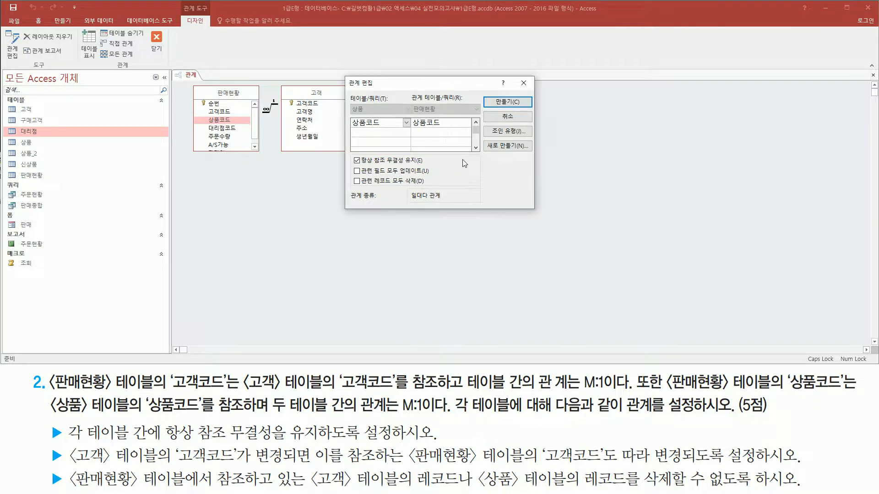
Step: Create the 상품코드 relationship between 판매현황 and 상품, and move the 상품 table directly beneath 고객 in the diagram
left_click_drag(484, 94, 532, 110)
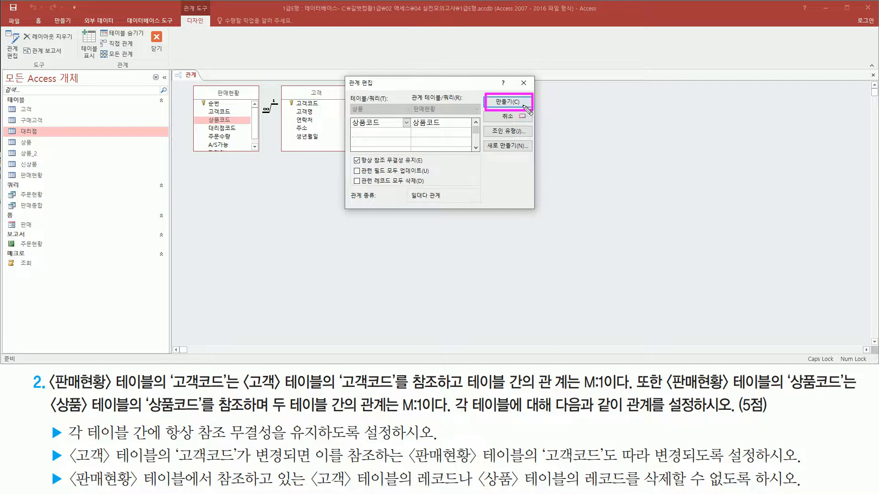
key("Escape")
left_click(507, 101)
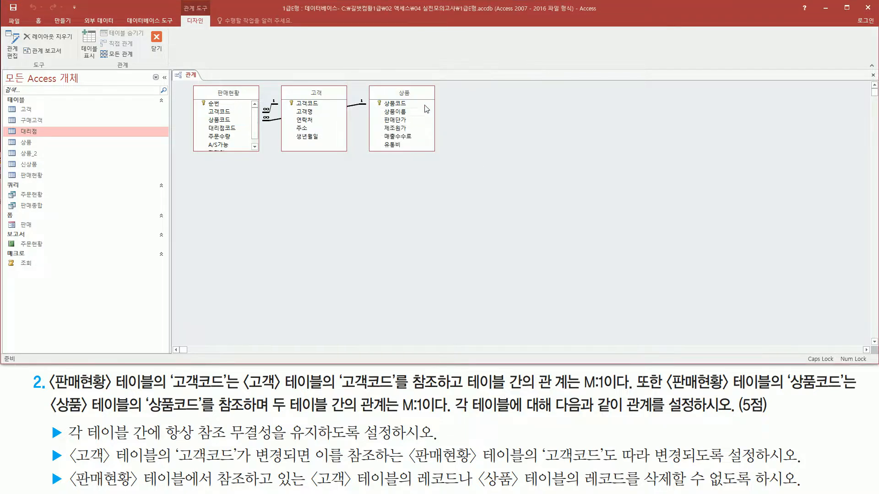
left_click_drag(415, 94, 329, 174)
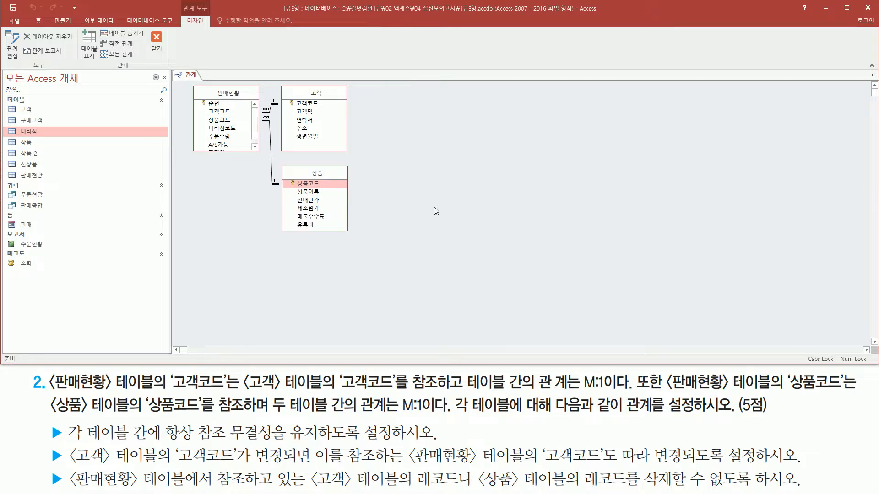
Step: Close the relationships window and save the changes to its layout
key("ctrl+2")
left_click_drag(146, 27, 167, 61)
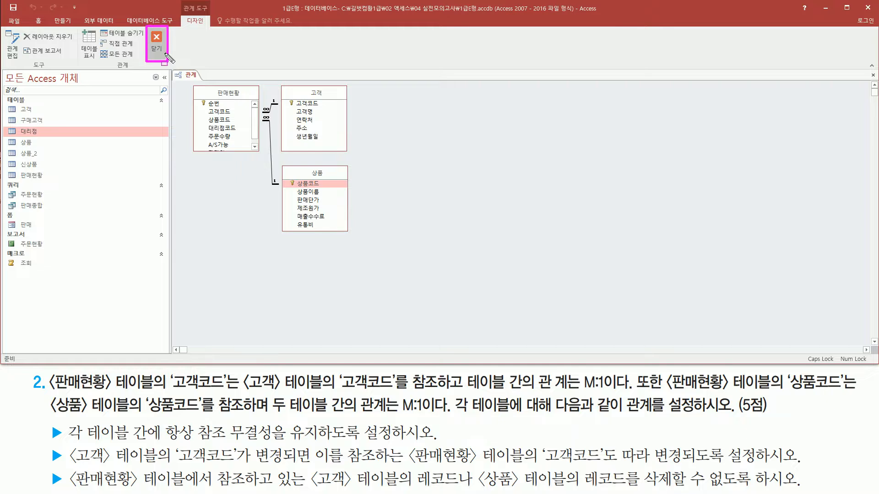
key("Escape")
left_click(164, 52)
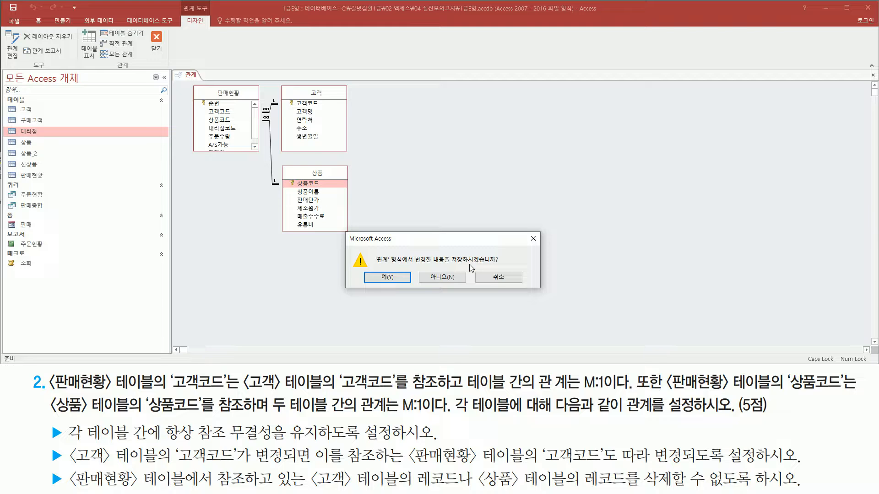
left_click_drag(367, 269, 406, 286)
key("Escape")
left_click(395, 281)
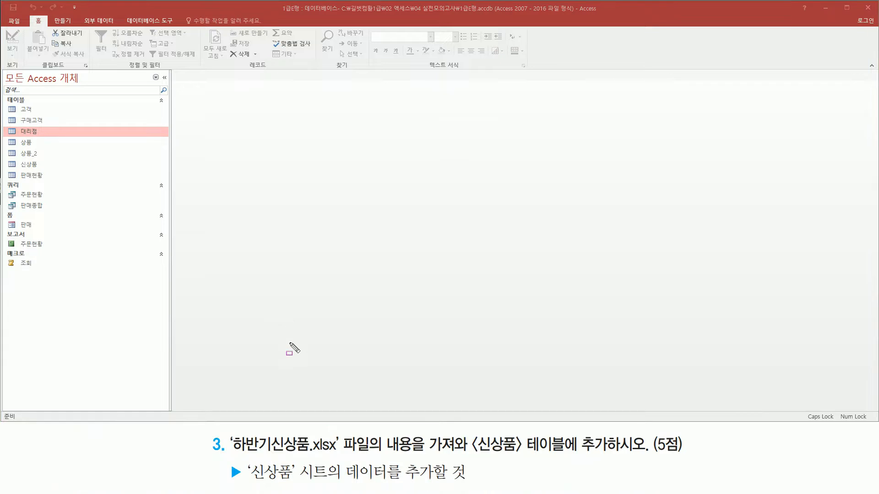
Step: Open the 신상품 table to examine its existing records and record count, and close it again
mouse_move(233, 453)
left_mouse_down()
mouse_move(342, 453)
mouse_move(341, 432)
left_mouse_up()
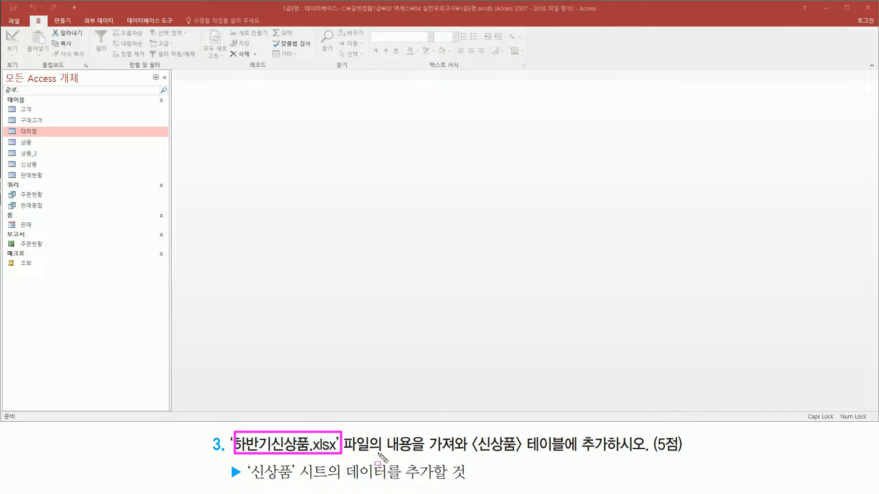
mouse_move(471, 429)
left_mouse_down()
mouse_move(540, 465)
mouse_move(656, 459)
left_mouse_up()
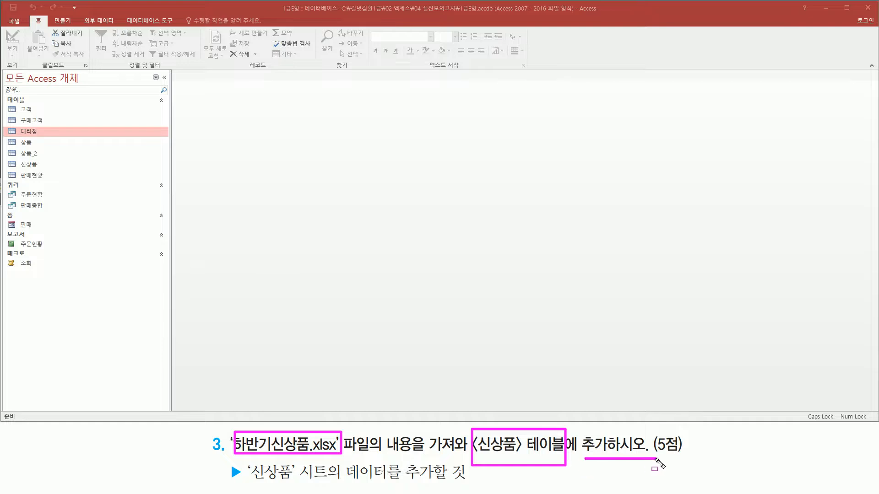
left_click_drag(6, 157, 47, 171)
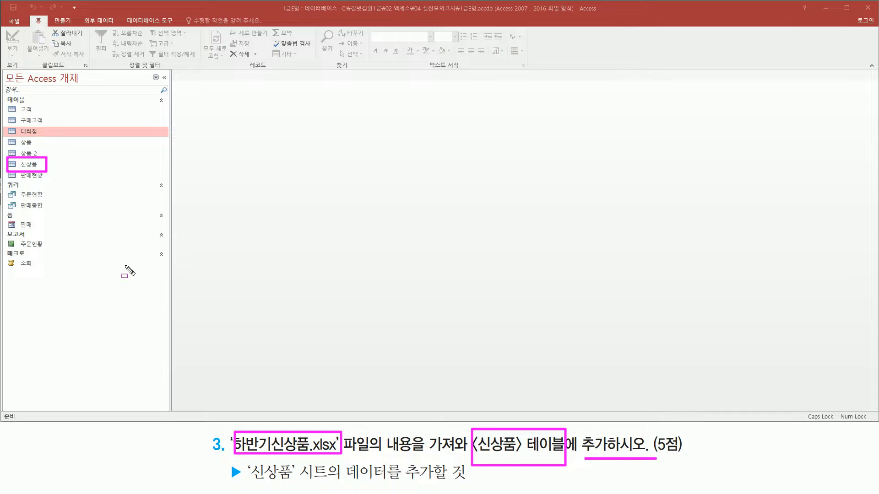
key("Escape")
left_click(40, 166)
double_click(37, 164)
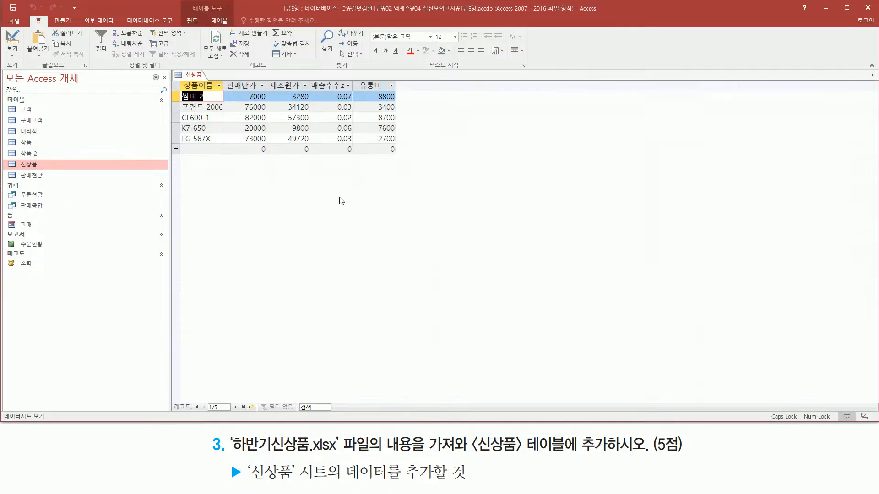
mouse_move(177, 88)
left_mouse_down()
mouse_move(410, 155)
mouse_move(399, 144)
left_mouse_up()
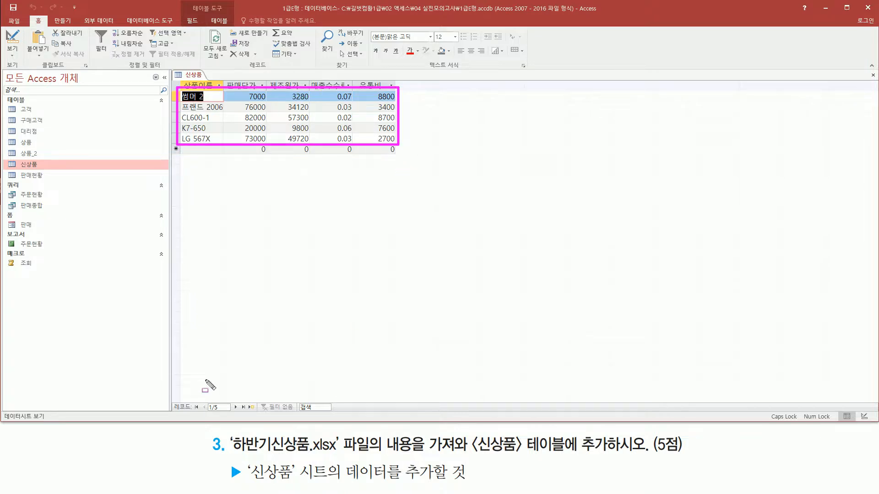
left_click_drag(169, 395, 241, 416)
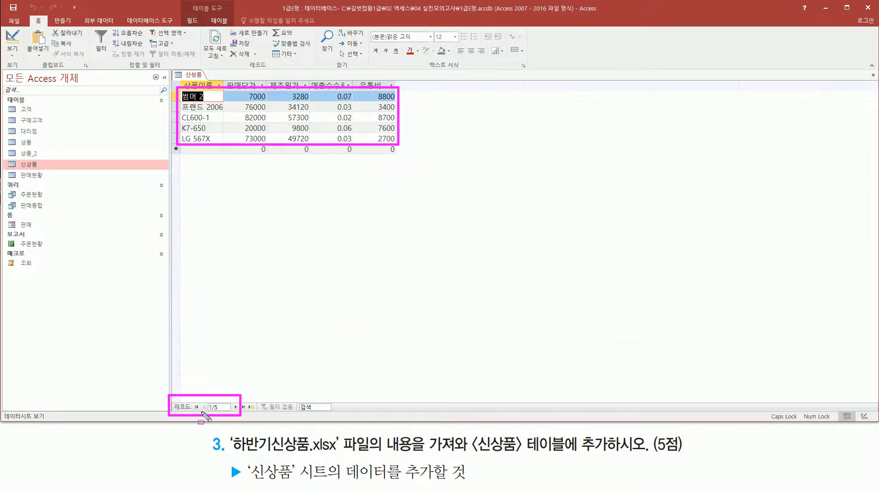
key("Escape")
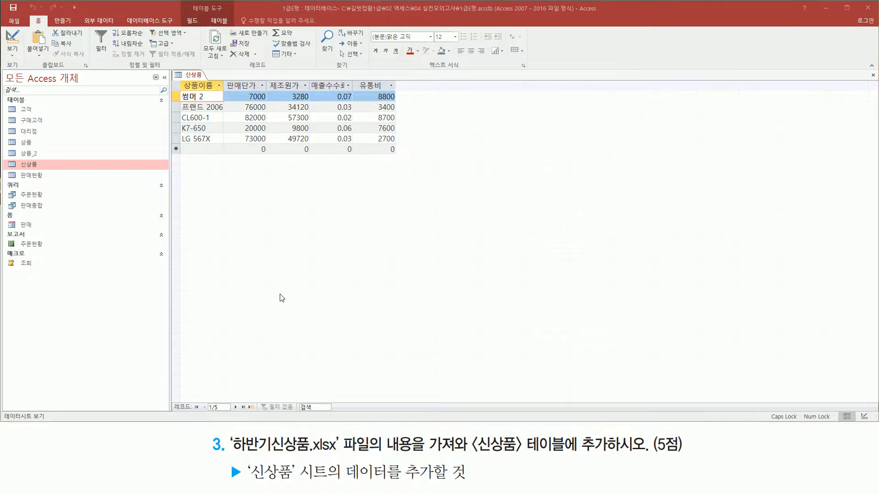
right_click(194, 77)
left_click(213, 93)
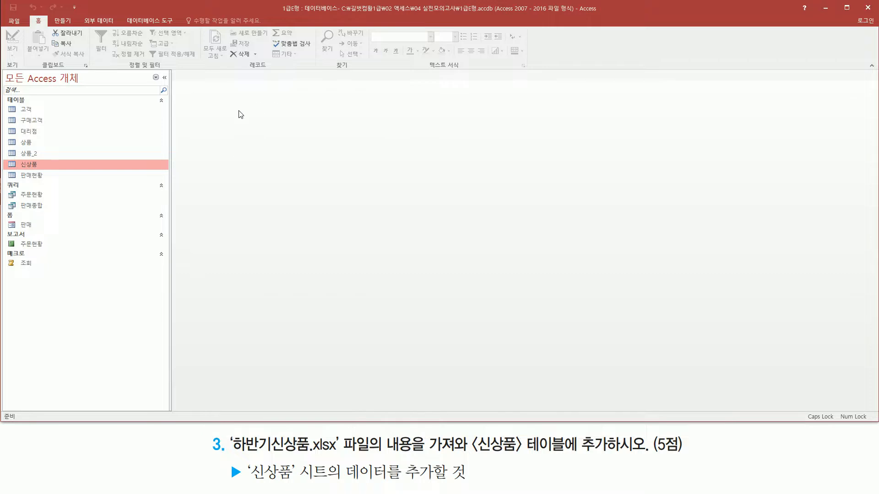
Step: Start importing external data from an Excel spreadsheet
left_click_drag(77, 15, 117, 27)
key("Escape")
left_click(103, 19)
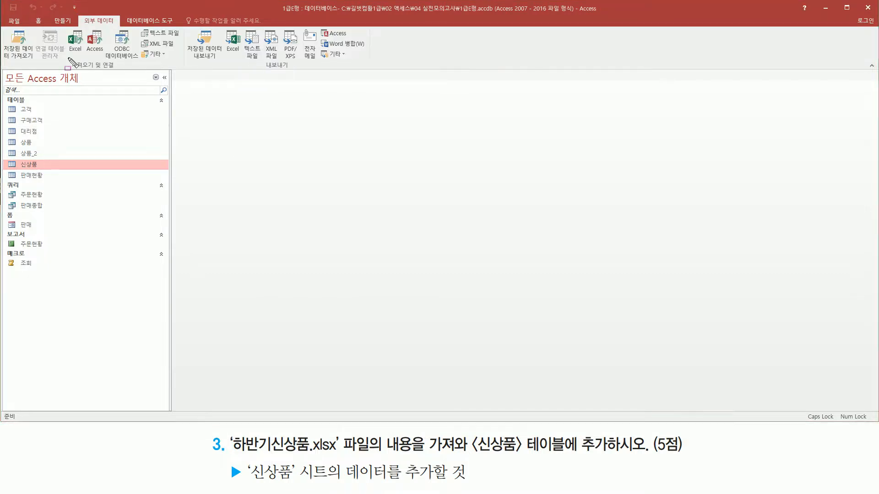
left_click_drag(68, 72, 121, 72)
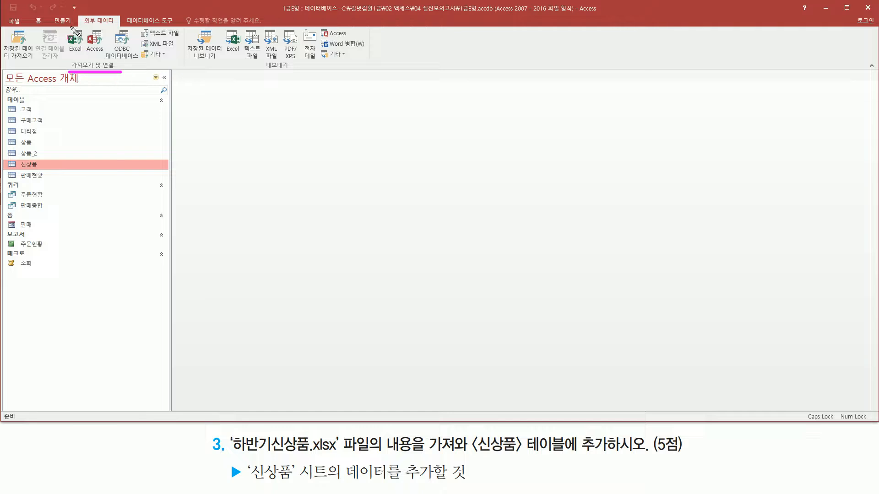
left_click_drag(68, 26, 87, 57)
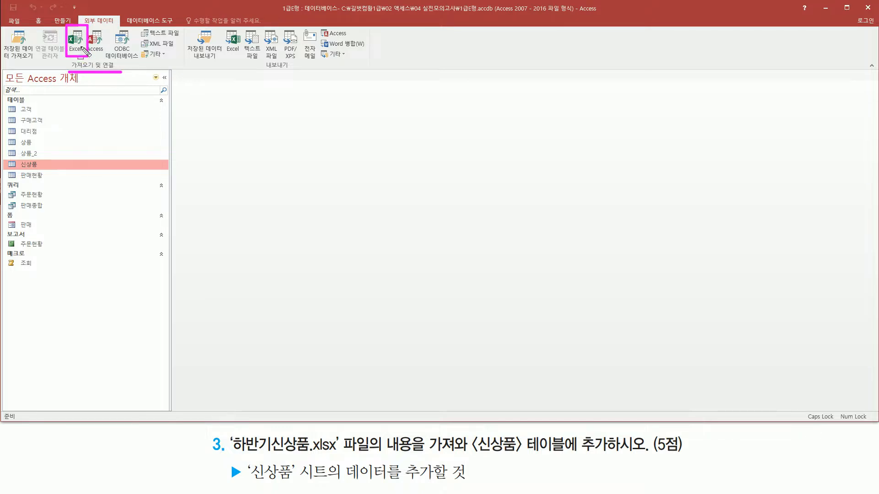
key("Escape")
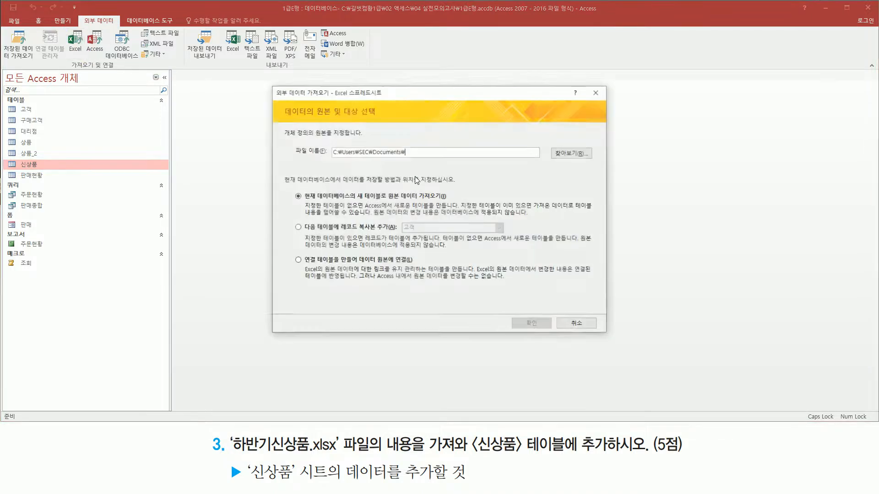
Step: Open the file browser for choosing the source workbook of the Excel import
mouse_move(271, 83)
left_mouse_down()
mouse_move(611, 342)
mouse_move(610, 334)
left_mouse_up()
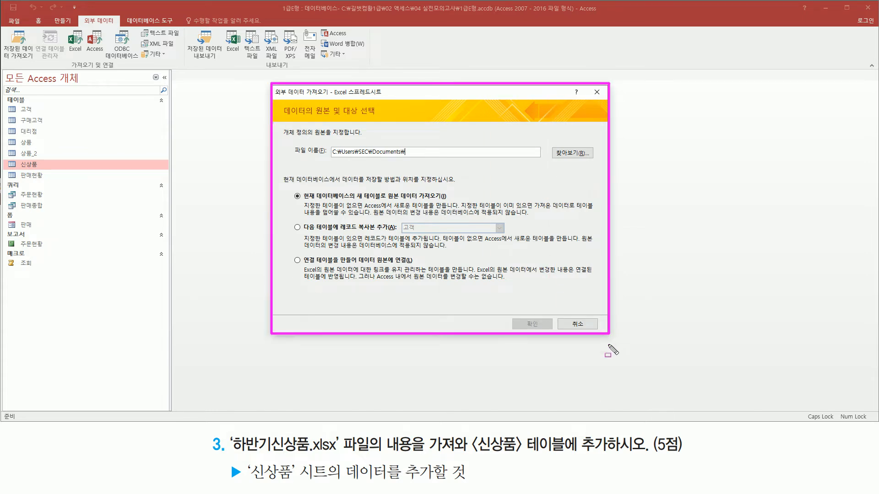
left_click_drag(227, 430, 340, 456)
left_click_drag(550, 143, 595, 161)
key("Escape")
left_click(572, 153)
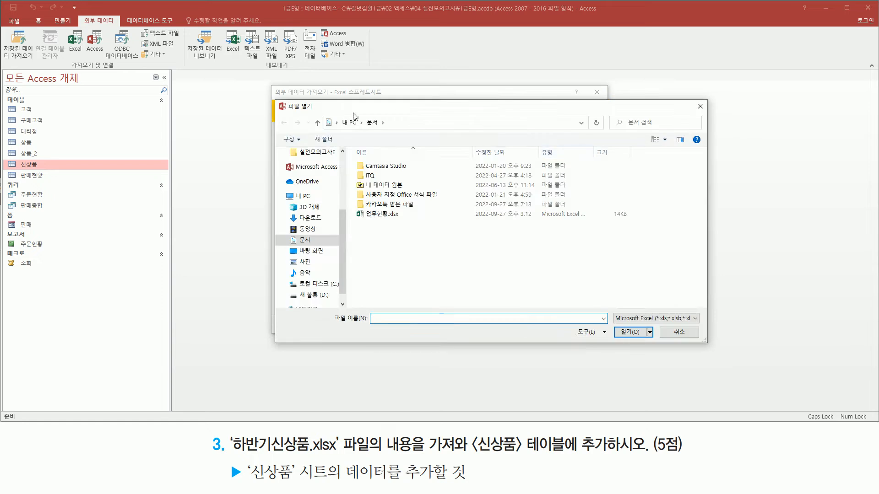
Step: Browse to the C:\길벗컴활1급\02 액세스\04 실전모의고사 folder for the source workbook
mouse_move(277, 98)
left_mouse_down()
mouse_move(712, 355)
mouse_move(708, 342)
left_mouse_up()
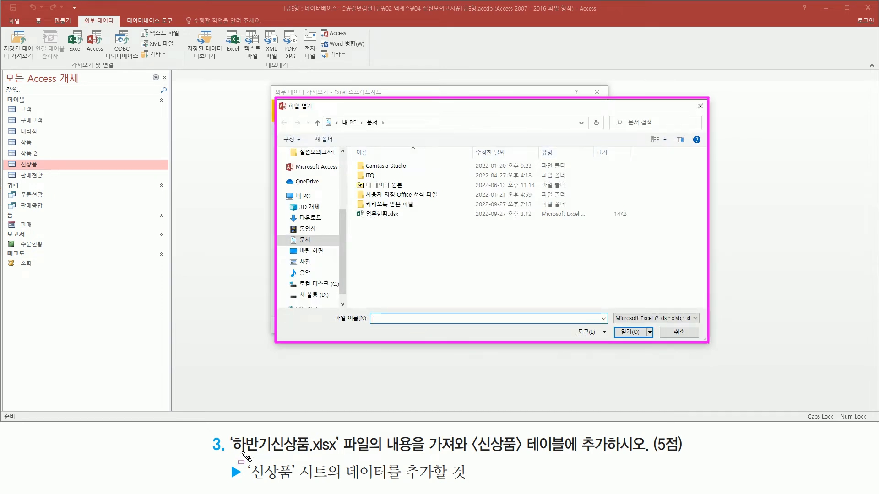
left_click_drag(234, 451, 340, 452)
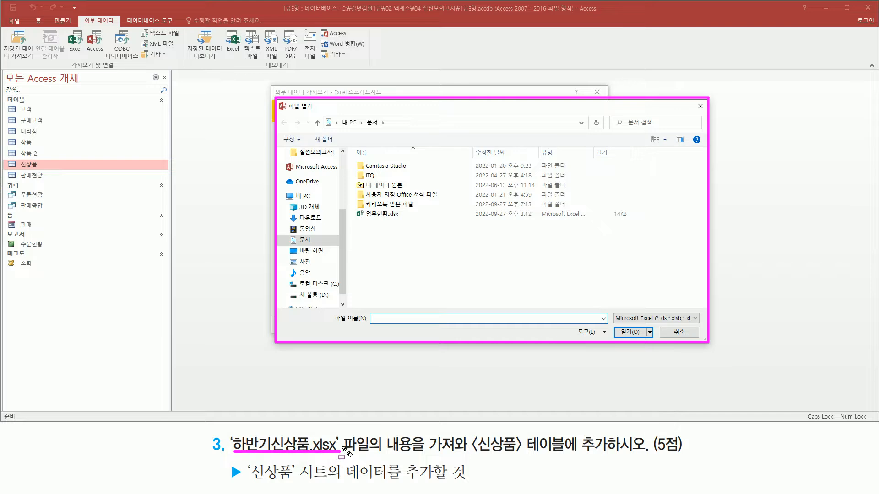
key("Escape")
left_click(333, 285)
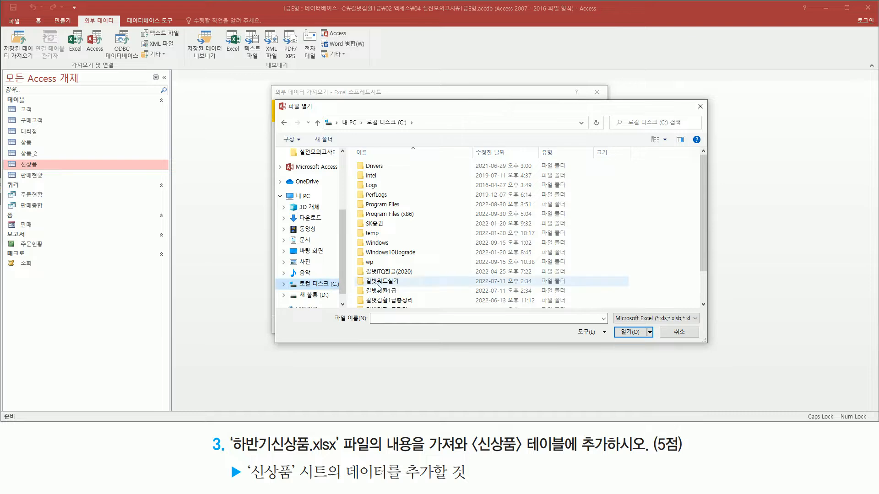
left_click(382, 292)
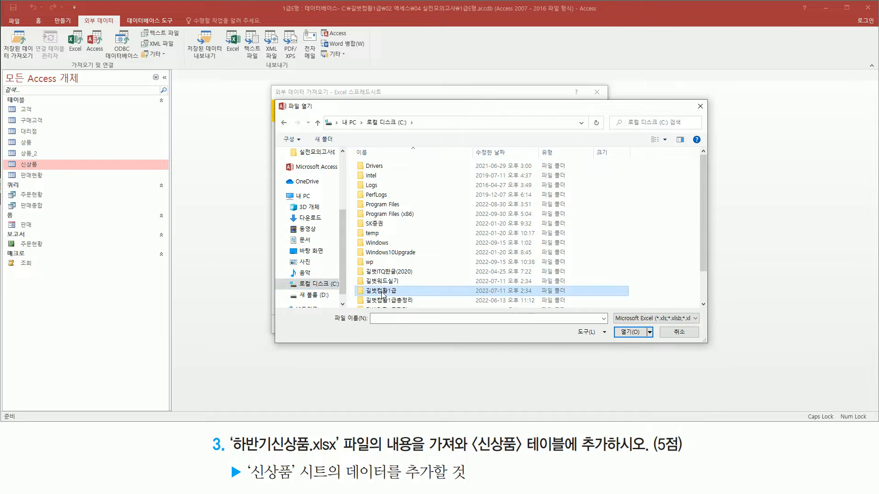
double_click(383, 292)
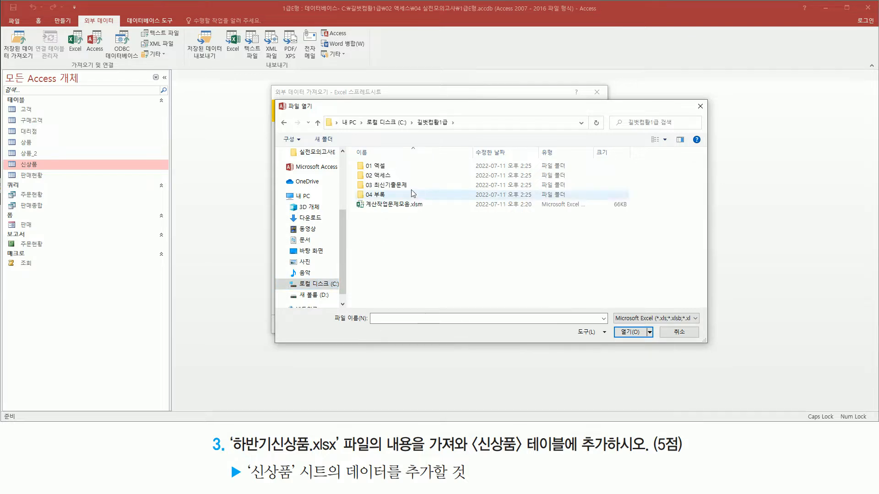
left_click(401, 178)
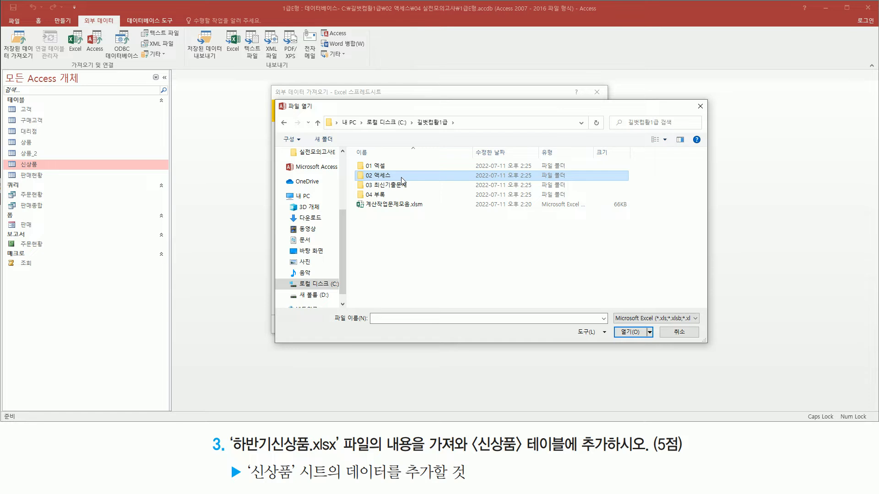
double_click(401, 177)
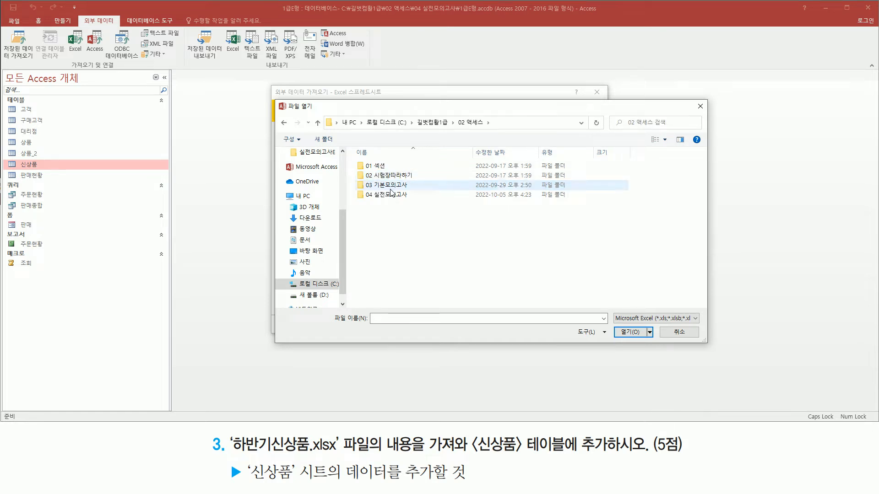
left_click(384, 196)
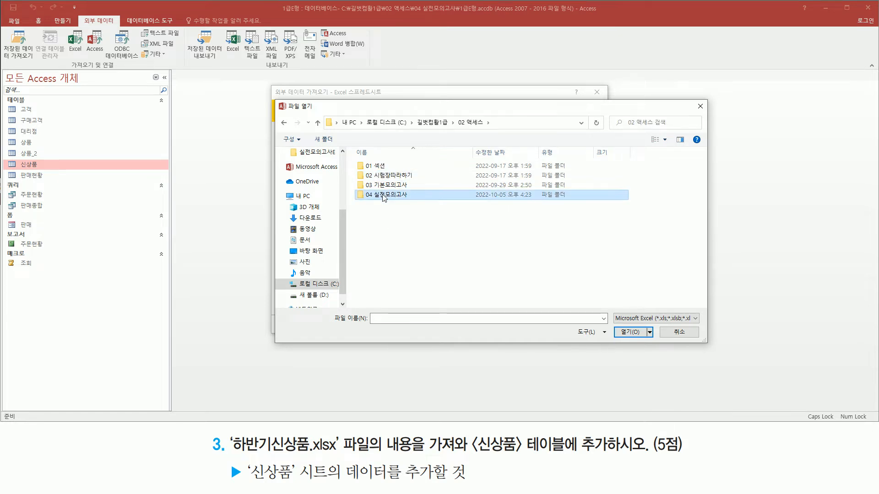
double_click(383, 196)
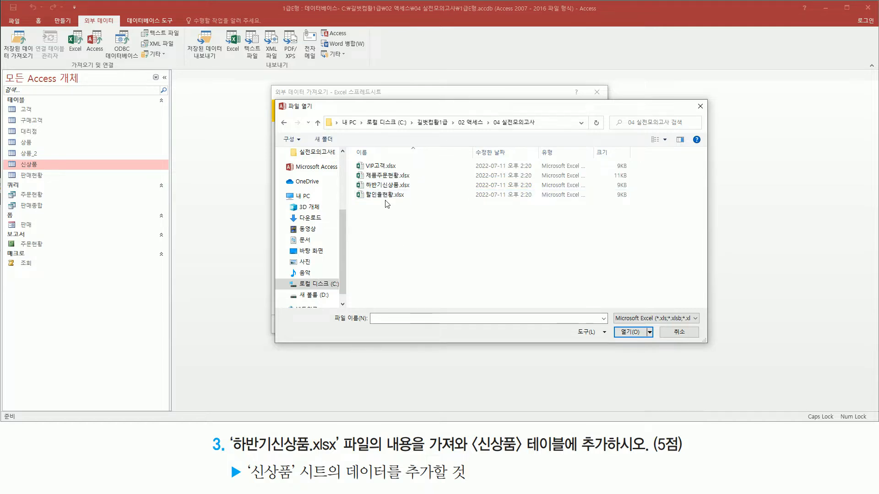
Step: Choose 하반기신상품.xlsx as the source file of the Excel import
mouse_move(353, 154)
left_mouse_down()
mouse_move(377, 192)
mouse_move(428, 211)
left_mouse_up()
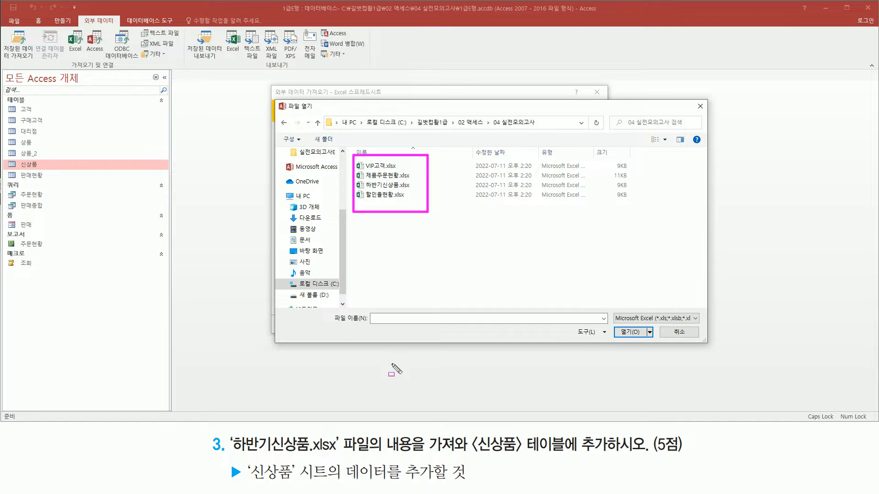
left_click(384, 186)
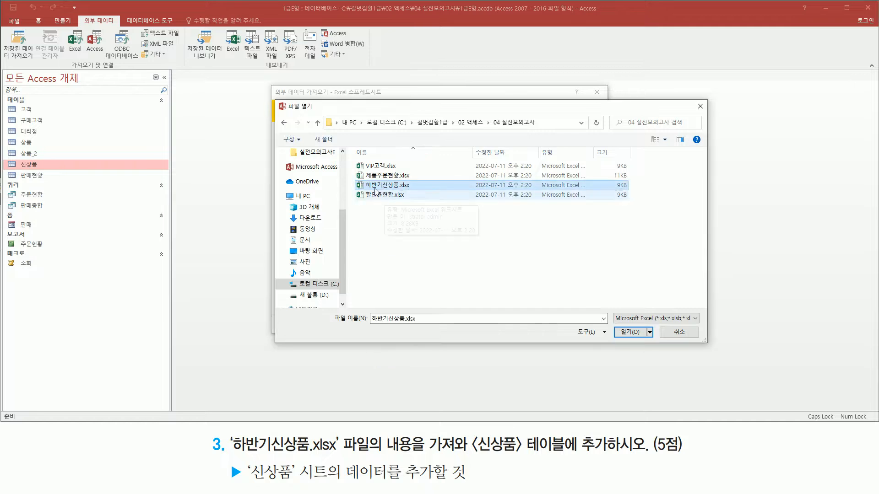
left_click_drag(354, 181, 417, 190)
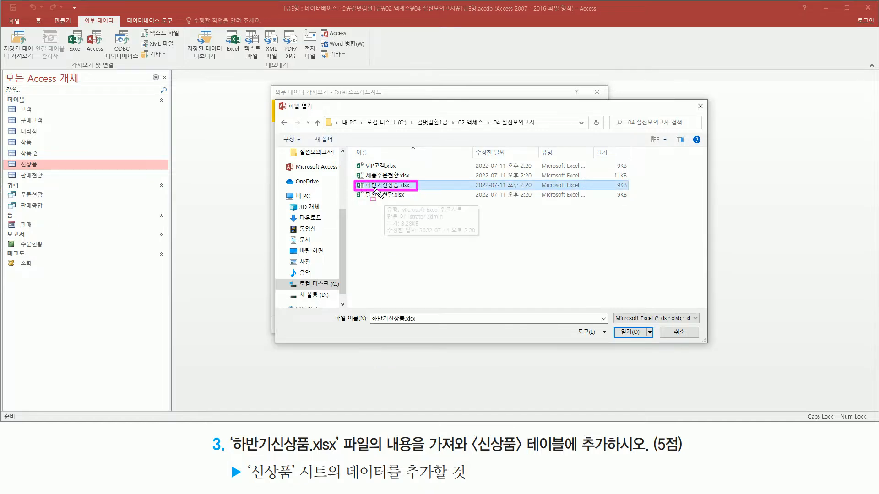
left_click_drag(611, 322, 653, 347)
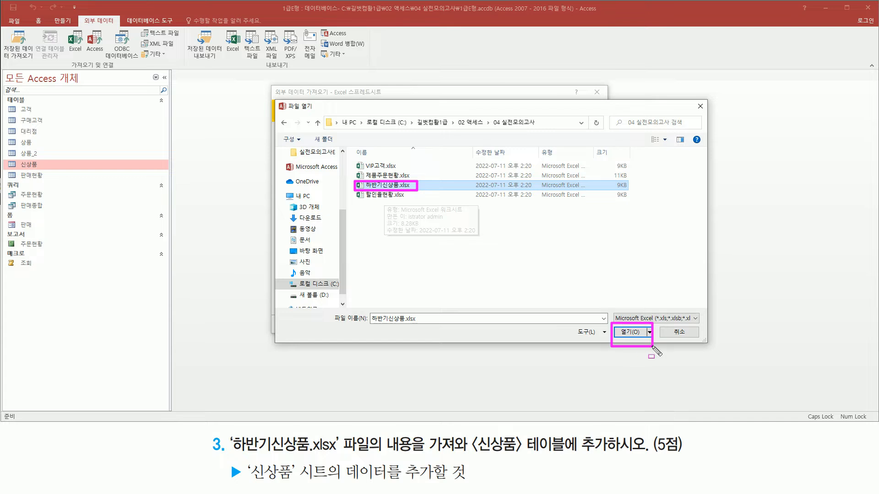
key("Escape")
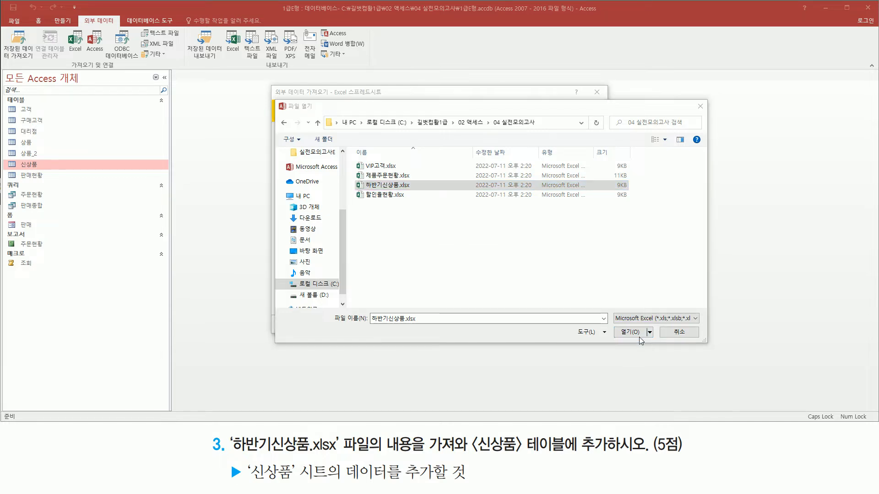
left_click(631, 332)
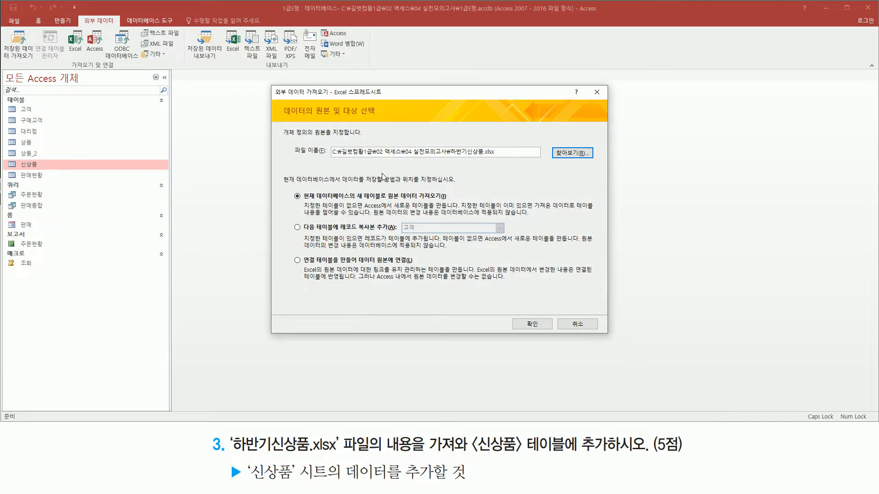
Step: Set the import to append a copy of the records to the 신상품 table and proceed to the spreadsheet import wizard
mouse_move(326, 159)
left_mouse_down()
mouse_move(507, 174)
mouse_move(502, 145)
left_mouse_up()
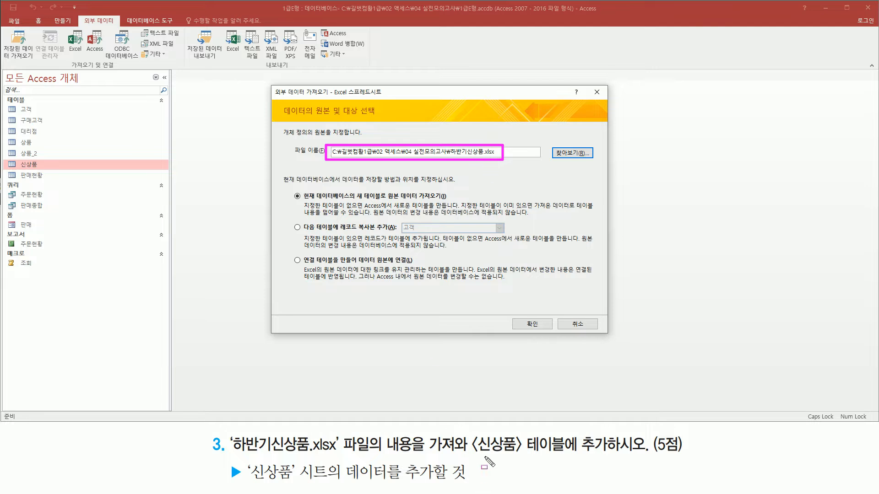
mouse_move(470, 430)
left_mouse_down()
mouse_move(520, 463)
mouse_move(620, 454)
left_mouse_up()
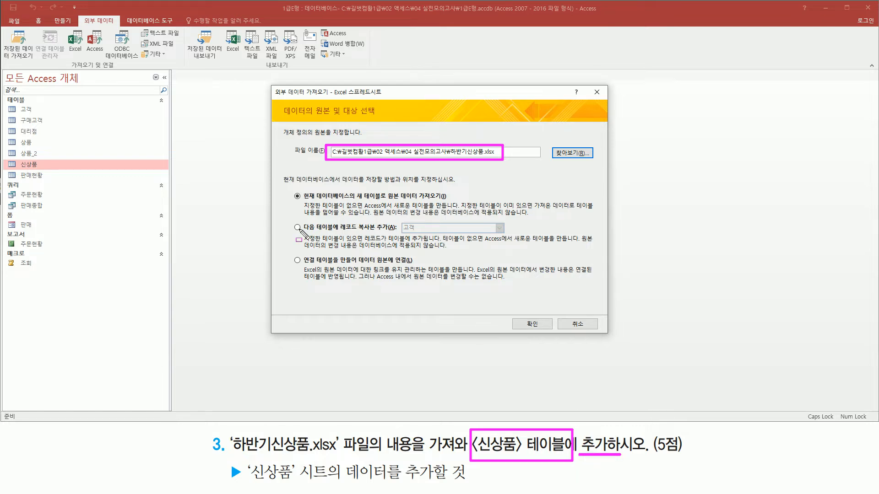
mouse_move(290, 233)
left_mouse_down()
mouse_move(397, 235)
mouse_move(399, 221)
left_mouse_up()
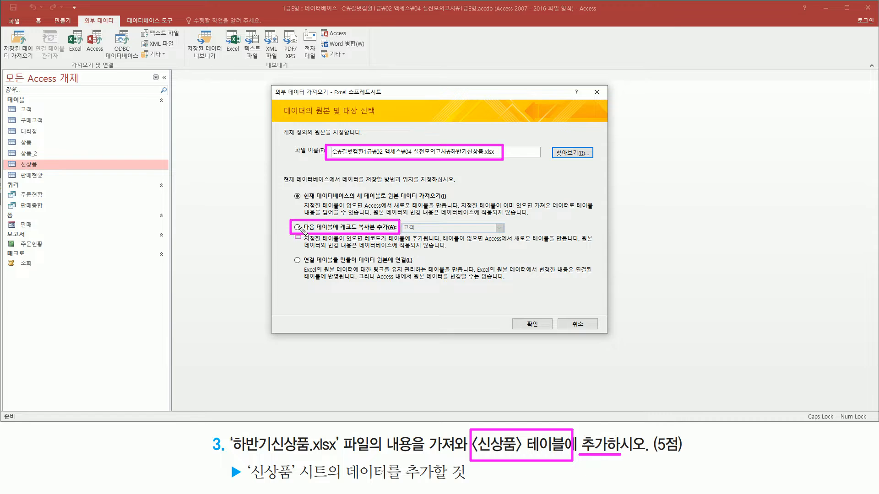
key("Escape")
left_click(298, 227)
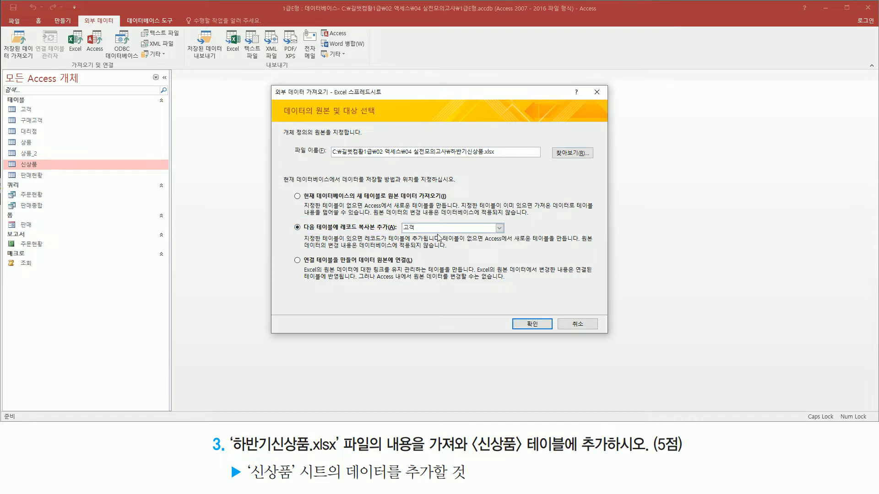
left_click(499, 228)
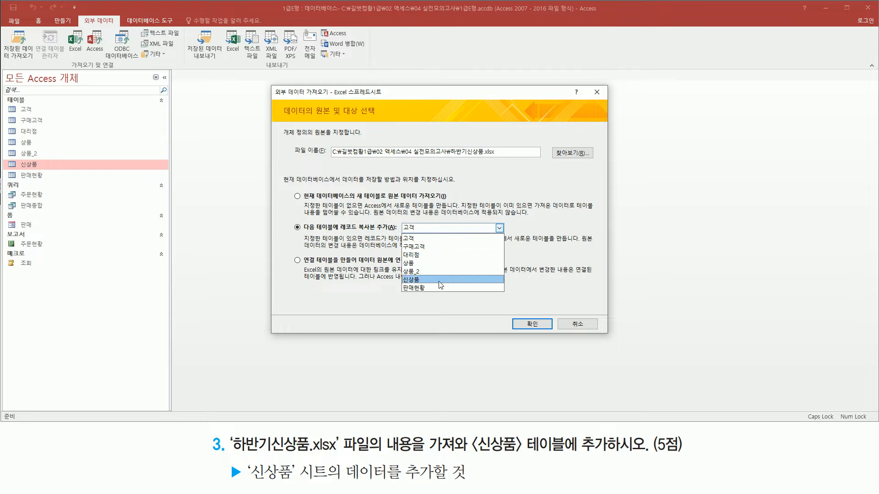
left_click(422, 280)
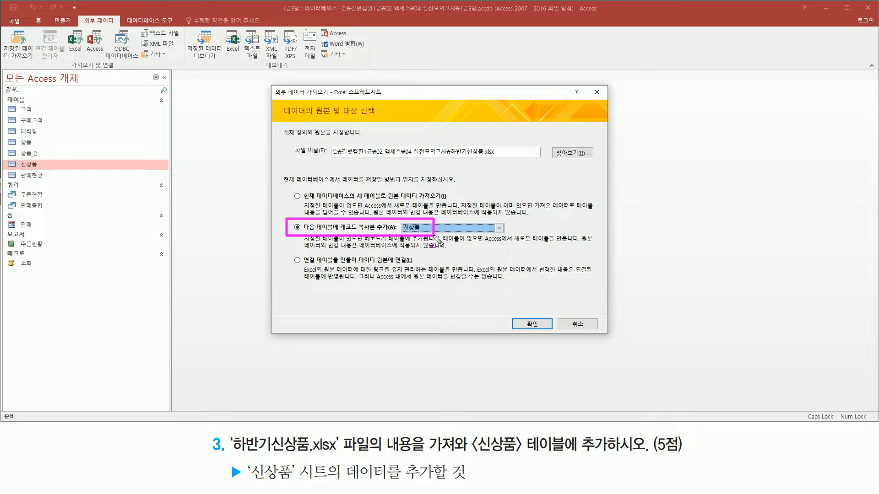
left_click(539, 326)
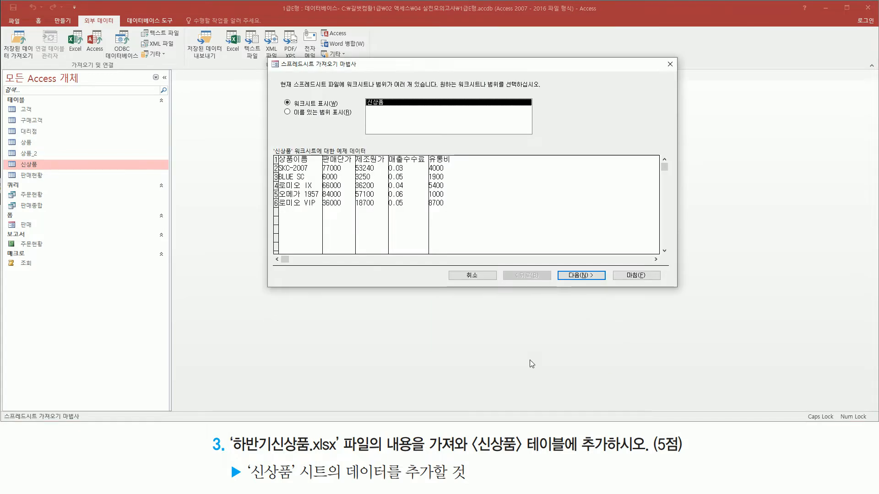
Step: Accept the 신상품 worksheet as the data to import and continue to the column headings page
key("ctrl+shift+d")
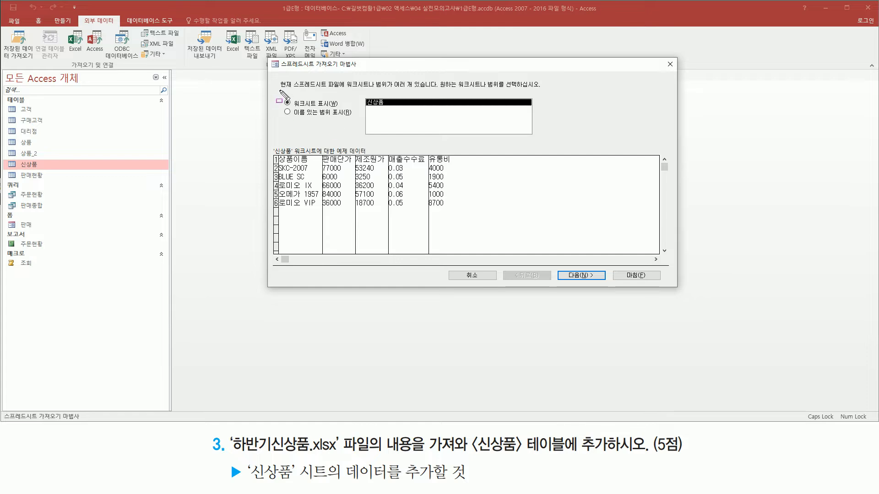
left_click_drag(278, 90, 549, 90)
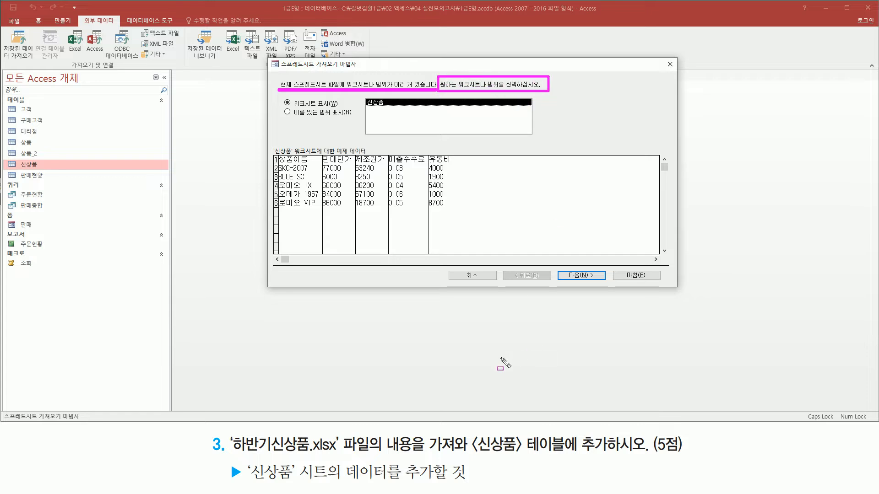
mouse_move(245, 459)
left_mouse_down()
mouse_move(256, 488)
mouse_move(455, 484)
left_mouse_up()
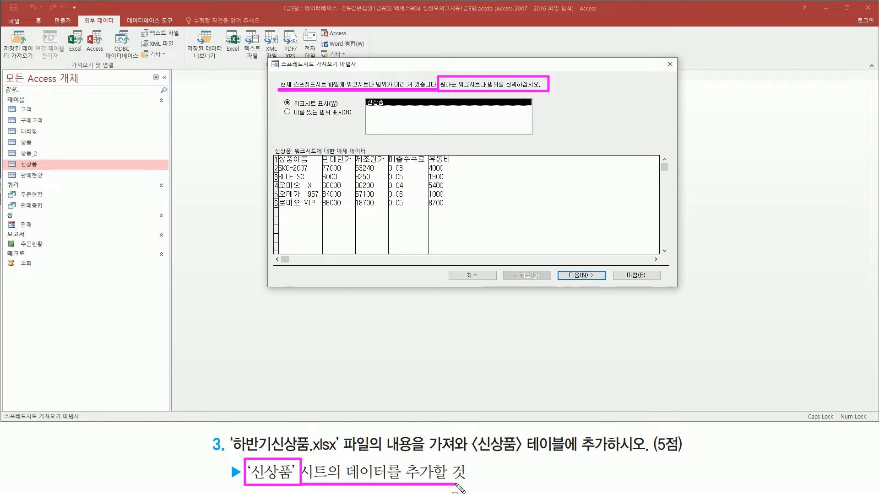
mouse_move(279, 97)
left_mouse_down()
mouse_move(343, 106)
mouse_move(389, 97)
mouse_move(390, 109)
left_mouse_up()
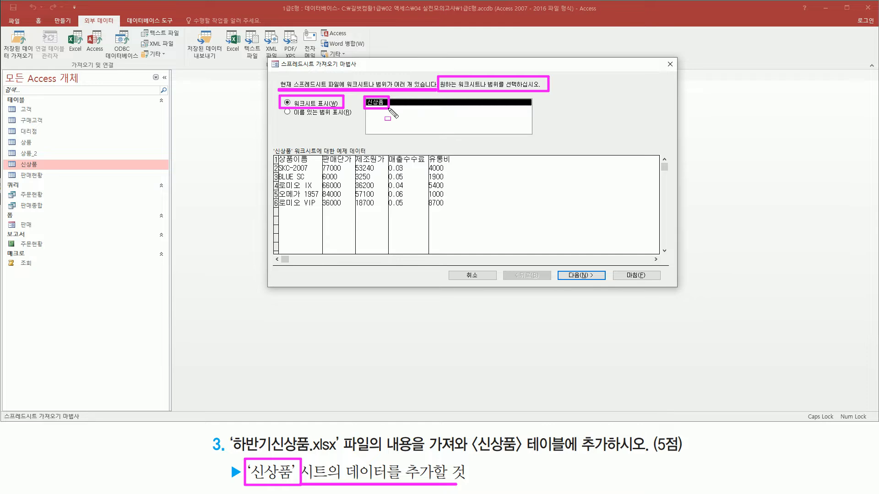
mouse_move(267, 147)
left_mouse_down()
mouse_move(293, 206)
mouse_move(470, 214)
left_mouse_up()
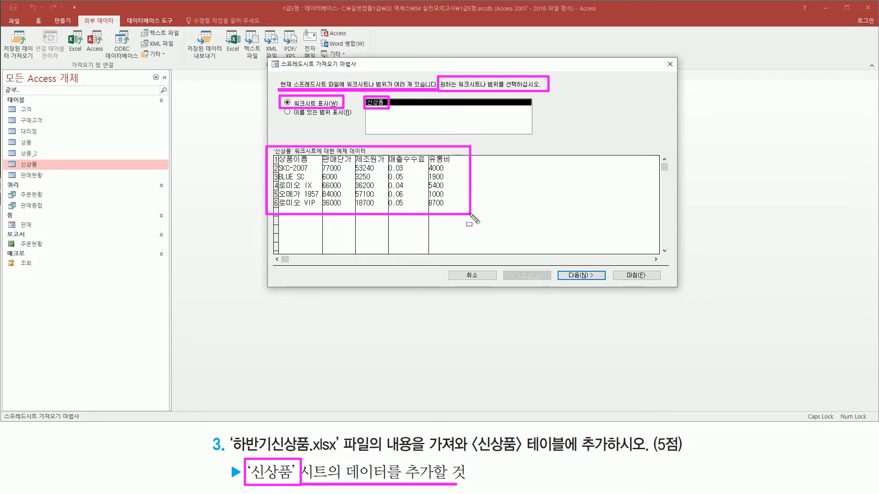
key("Escape")
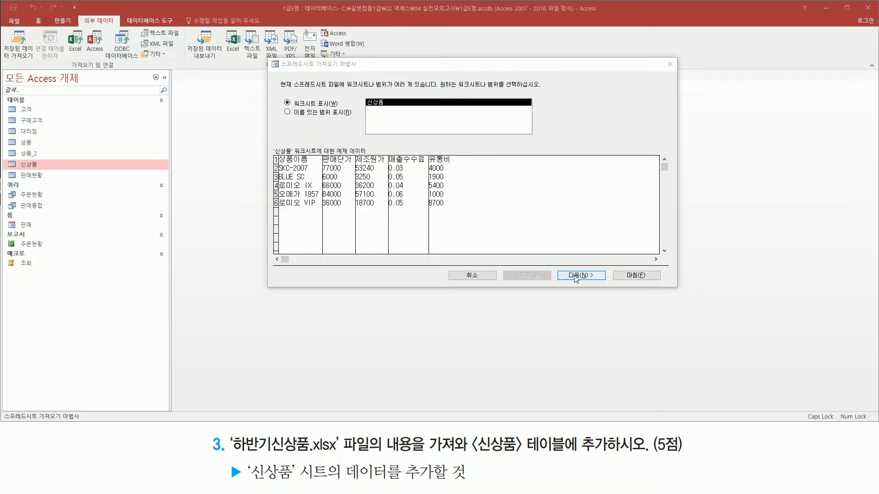
left_click_drag(561, 265, 602, 286)
key("Escape")
left_click(591, 277)
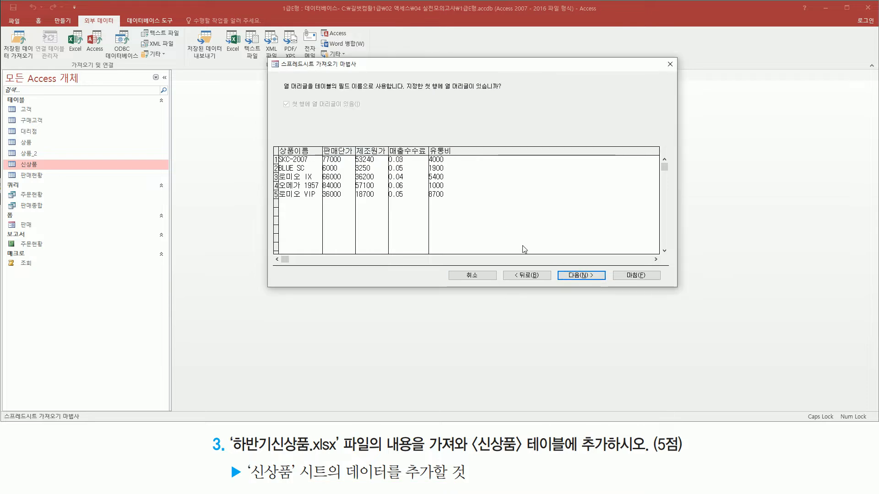
Step: Keep the first row as column headings and advance to the wizard's final page
key("ctrl+2")
left_click_drag(405, 94, 502, 93)
left_click_drag(278, 95, 366, 114)
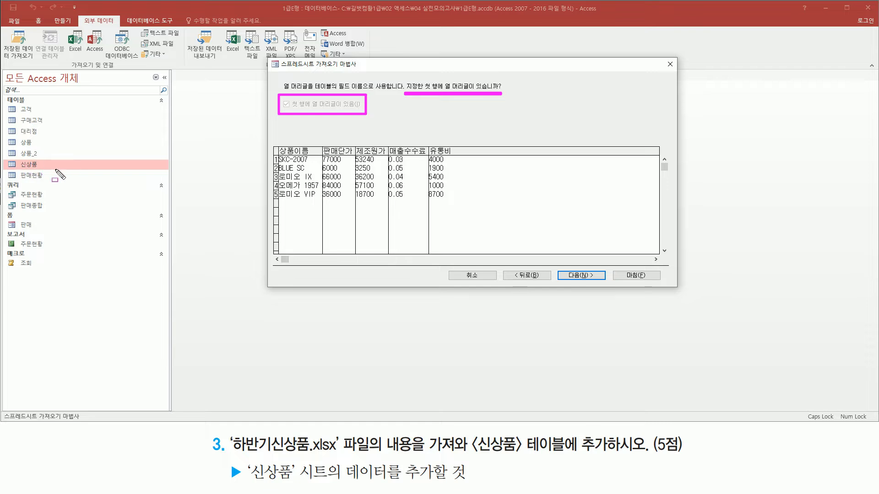
mouse_move(276, 154)
left_mouse_down()
mouse_move(398, 198)
mouse_move(448, 201)
left_mouse_up()
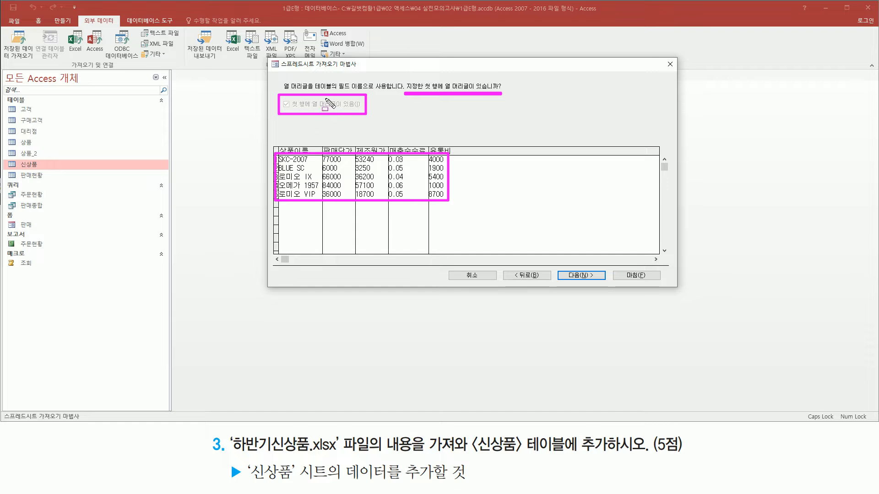
key("Escape")
left_click_drag(557, 264, 606, 286)
key("Escape")
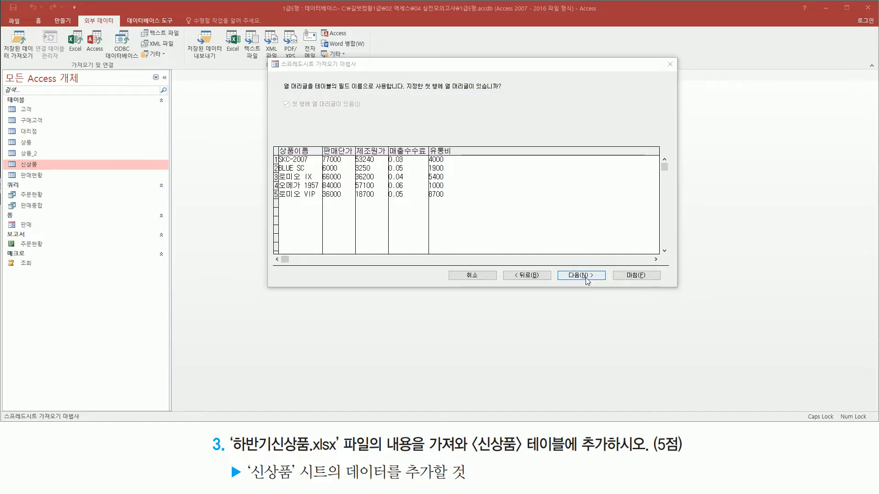
left_click(586, 276)
Step: Finish the import wizard with 신상품 as the destination table, without analyzing the table after import
mouse_move(342, 110)
left_mouse_down()
mouse_move(352, 130)
mouse_move(411, 137)
left_mouse_up()
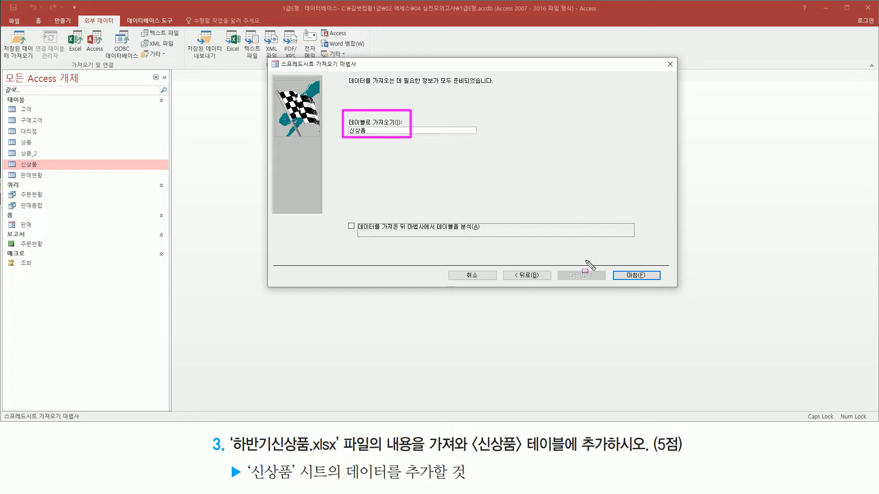
left_click_drag(611, 262, 661, 286)
key("Escape")
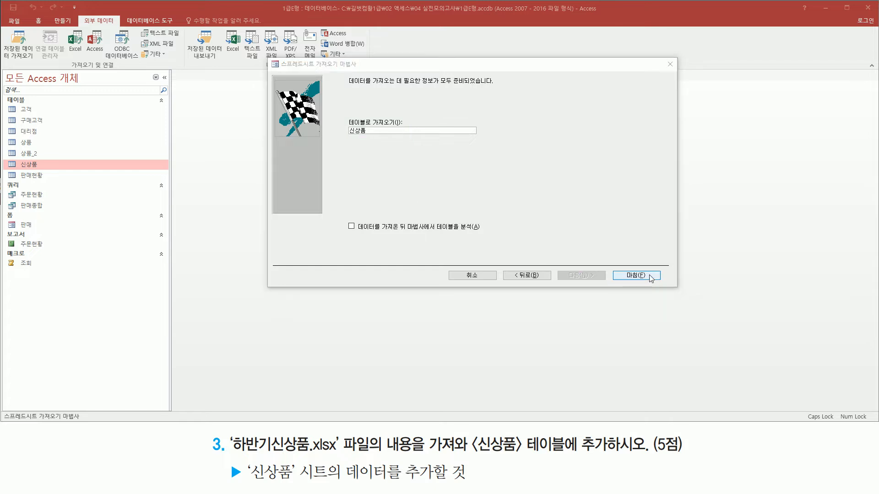
left_click(650, 277)
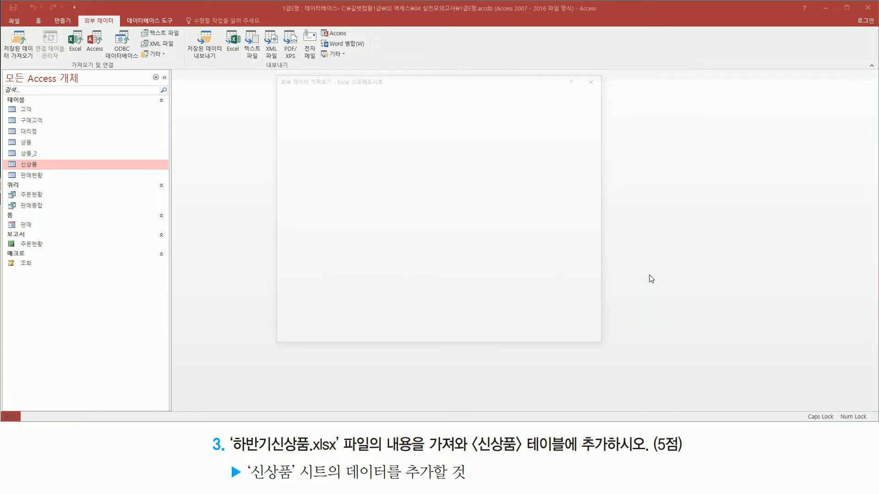
Step: Close the completed Excel import without saving the import steps
key("ctrl+shift+d")
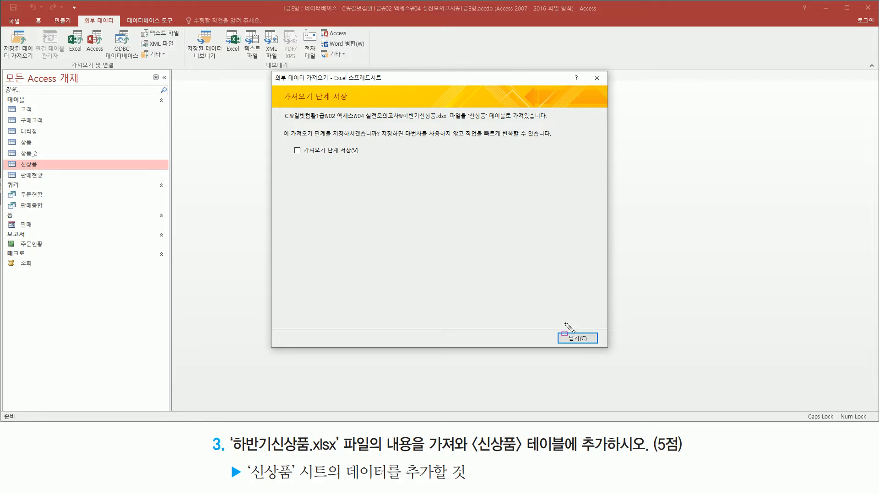
left_click_drag(554, 329, 602, 348)
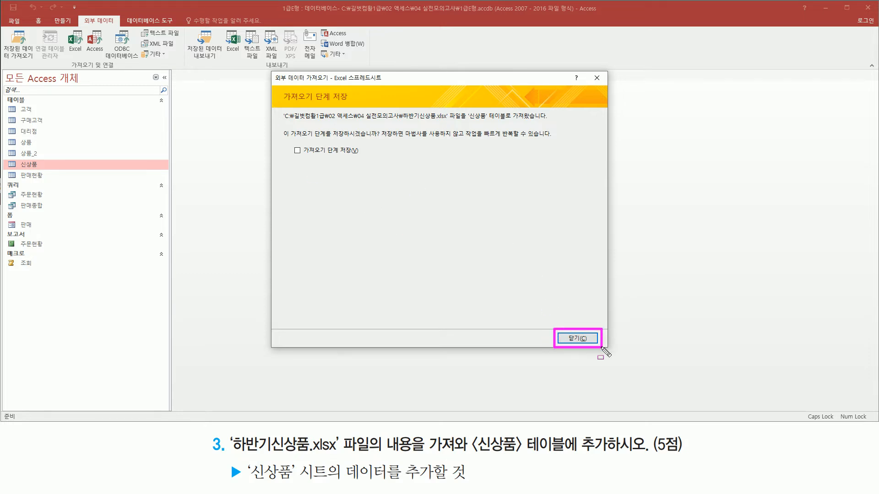
key("ctrl+shift+d")
left_click(578, 341)
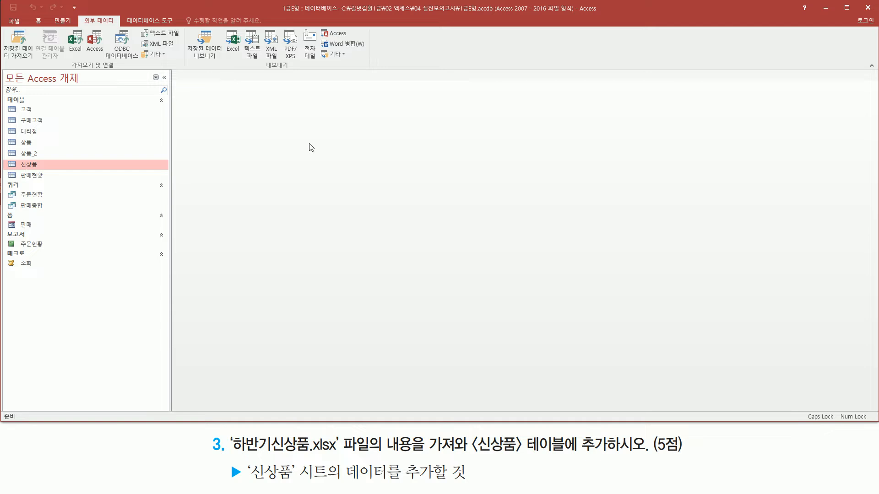
Step: Open the 신상품 table in datasheet view to check the appended records and close it again
left_click_drag(10, 157, 46, 172)
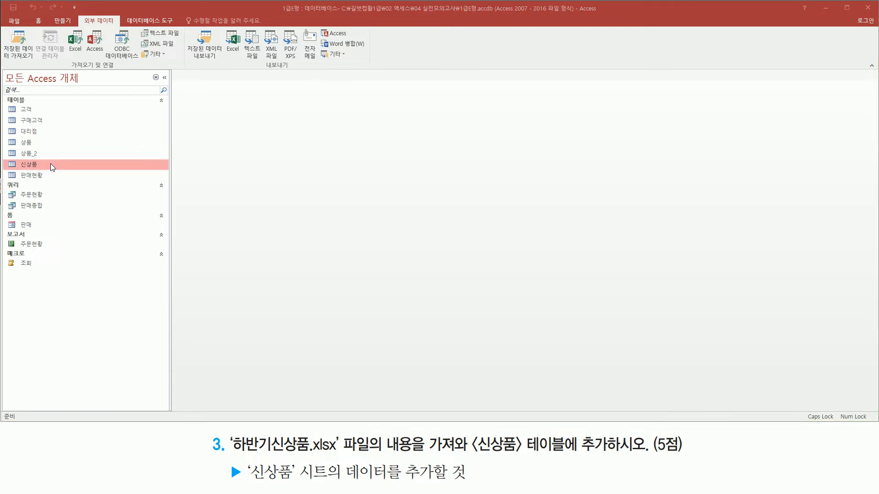
double_click(50, 164)
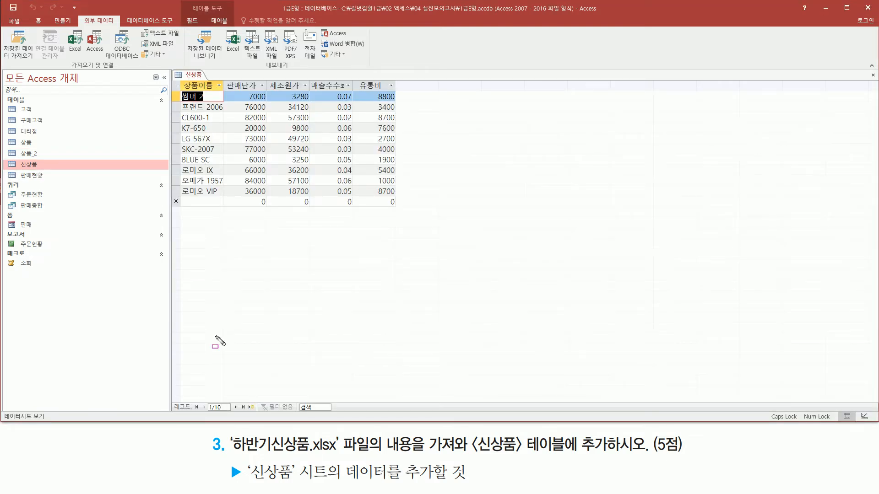
mouse_move(173, 398)
left_mouse_down()
mouse_move(245, 420)
mouse_move(270, 413)
left_mouse_up()
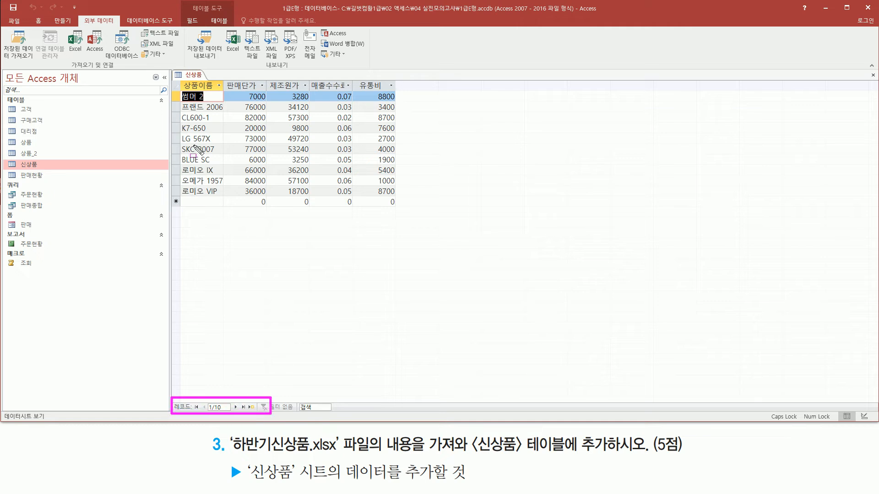
mouse_move(171, 76)
left_mouse_down()
mouse_move(219, 170)
mouse_move(405, 203)
left_mouse_up()
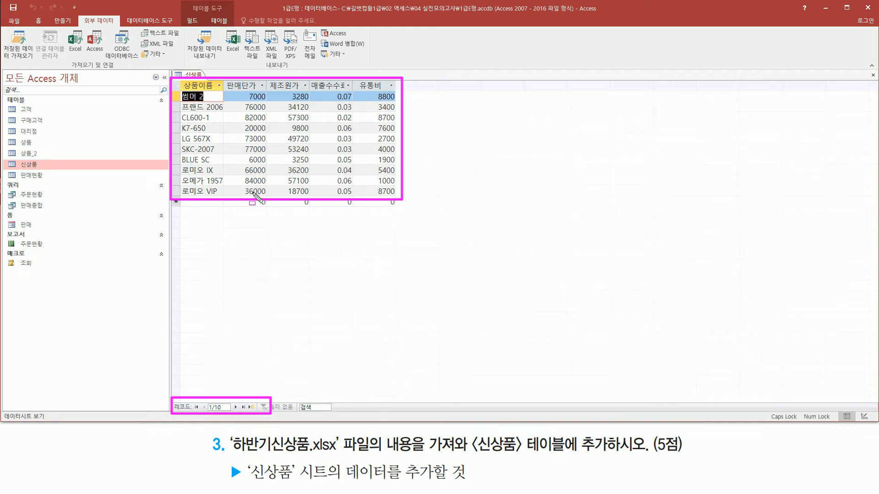
key("Escape")
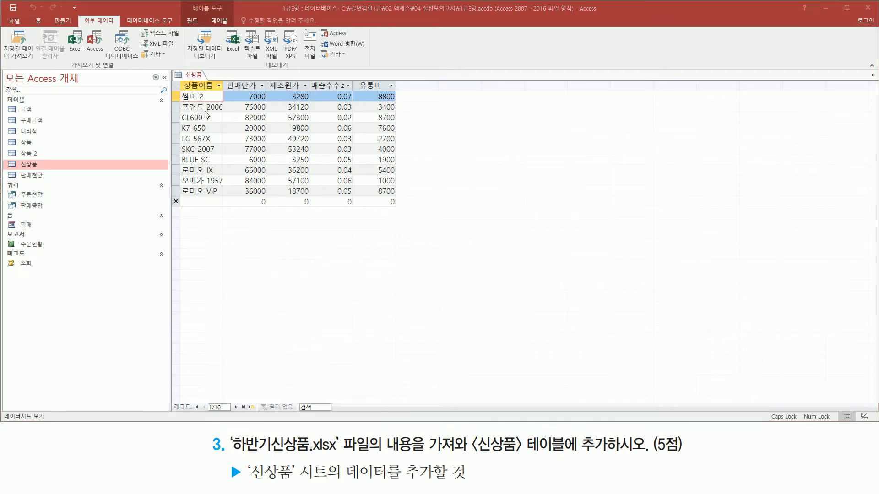
right_click(192, 79)
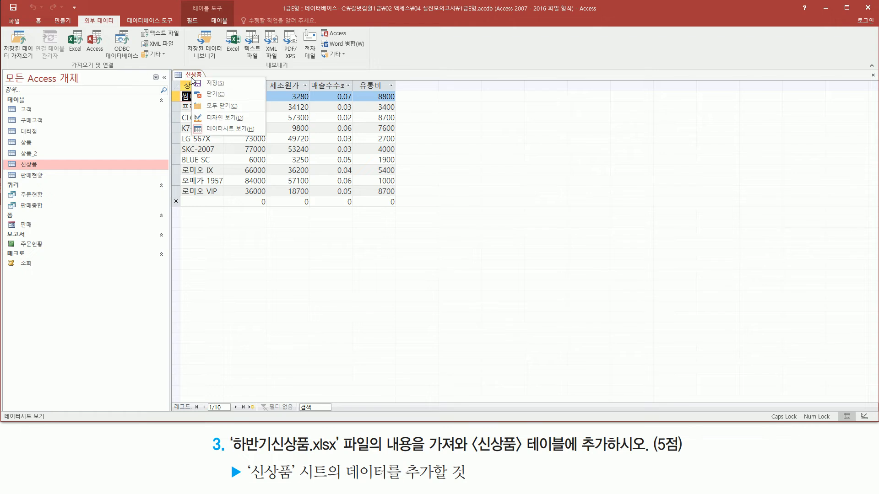
left_click(217, 94)
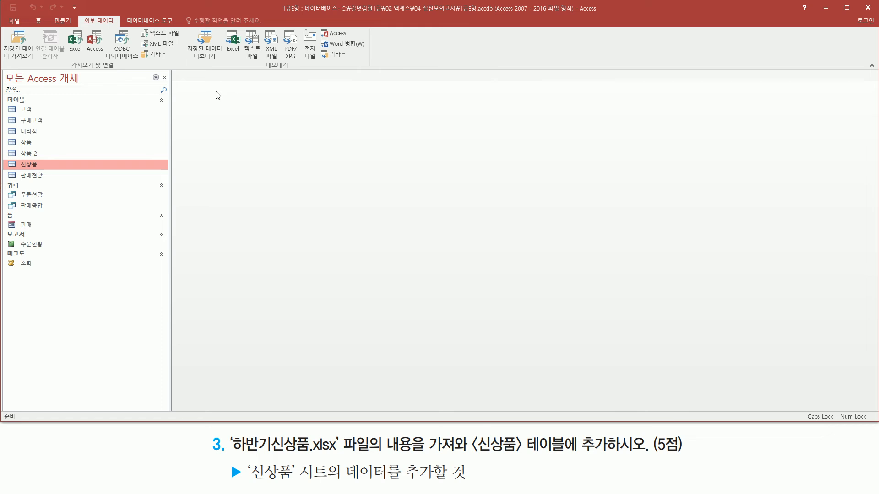